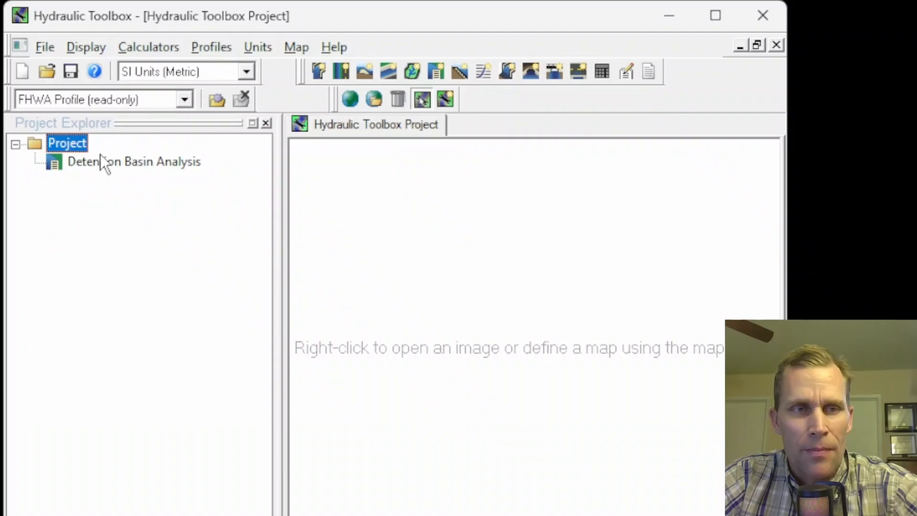
# Step: Rename the Detention Basin Analysis item to "inflow, base"
pyautogui.rightClick(82, 165)
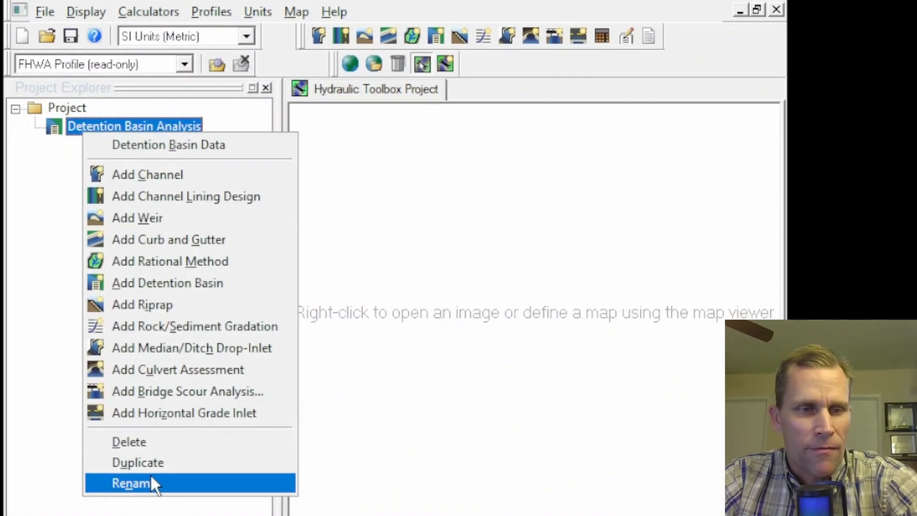
pyautogui.click(154, 481)
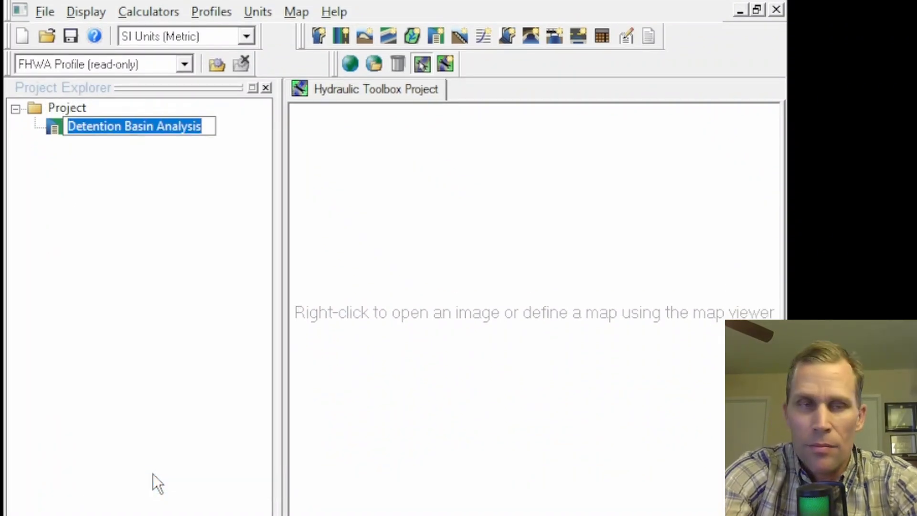
pyautogui.write('inflow, ')
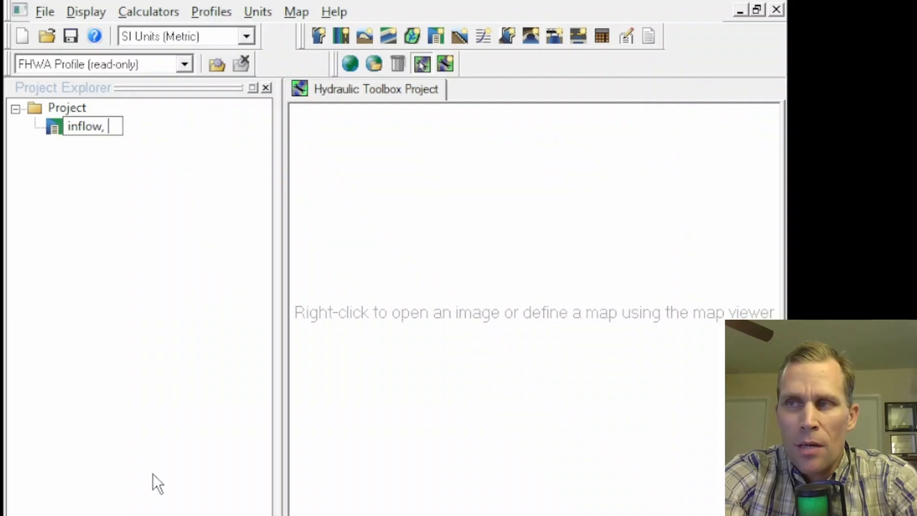
pyautogui.write('det')
pyautogui.press('BackSpace')
pyautogui.press('BackSpace')
pyautogui.press('BackSpace')
pyautogui.press('BackSpace')
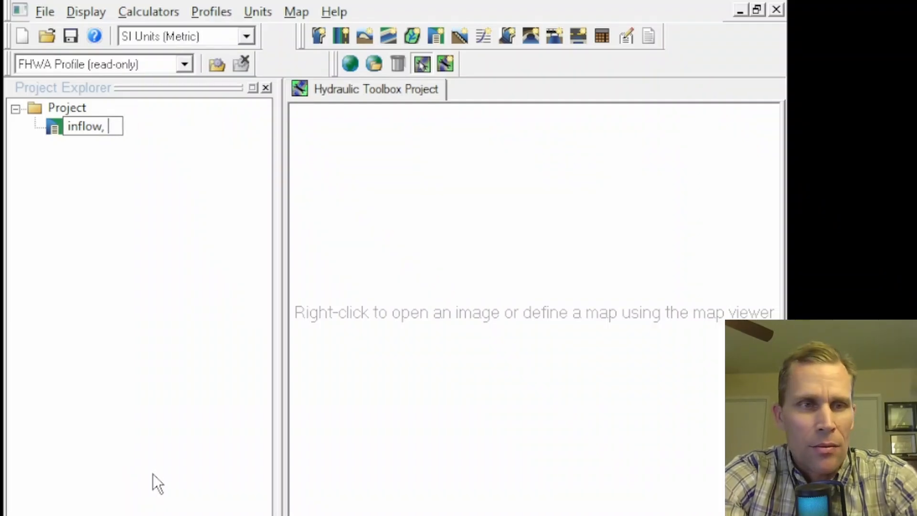
pyautogui.write('base')
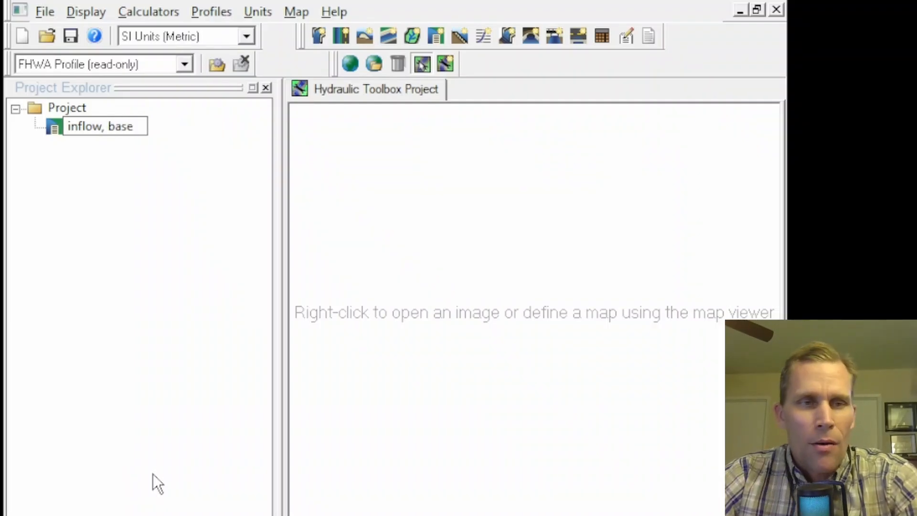
pyautogui.press('Return')
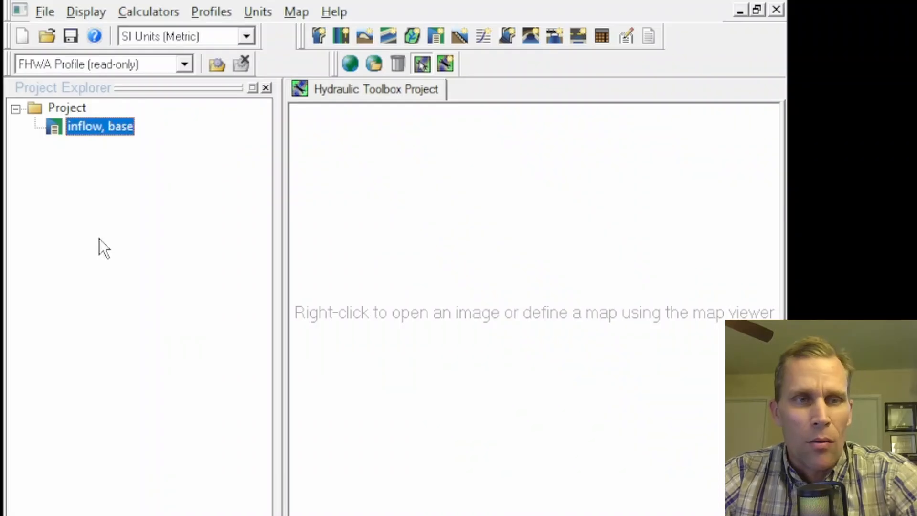
# Step: Open the analysis, start defining storage by known volume, and set the number of data points to 6
pyautogui.doubleClick(105, 127)
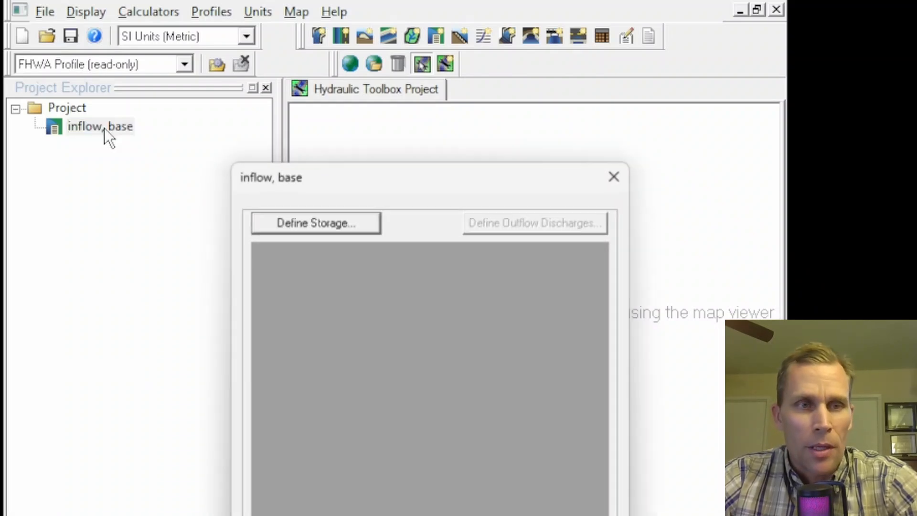
pyautogui.moveTo(276, 148); pyautogui.dragTo(180, 2)
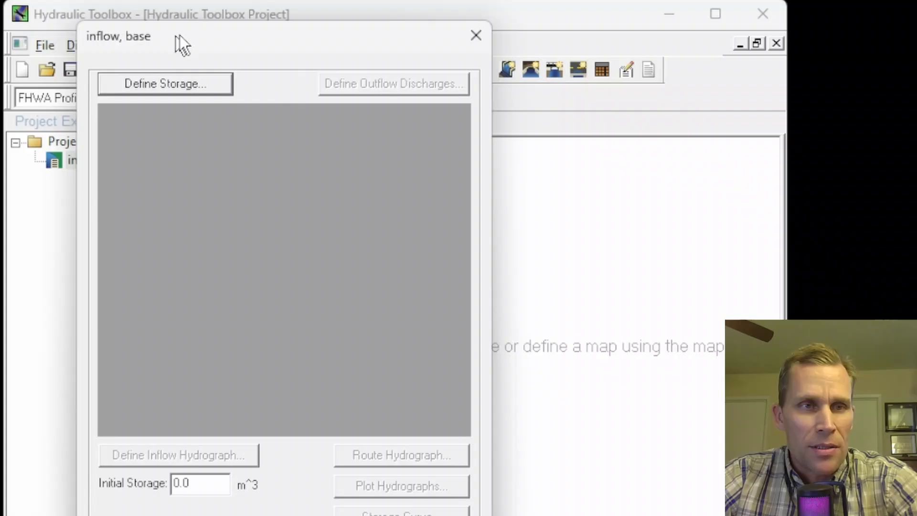
pyautogui.moveTo(180, 35); pyautogui.dragTo(183, 27)
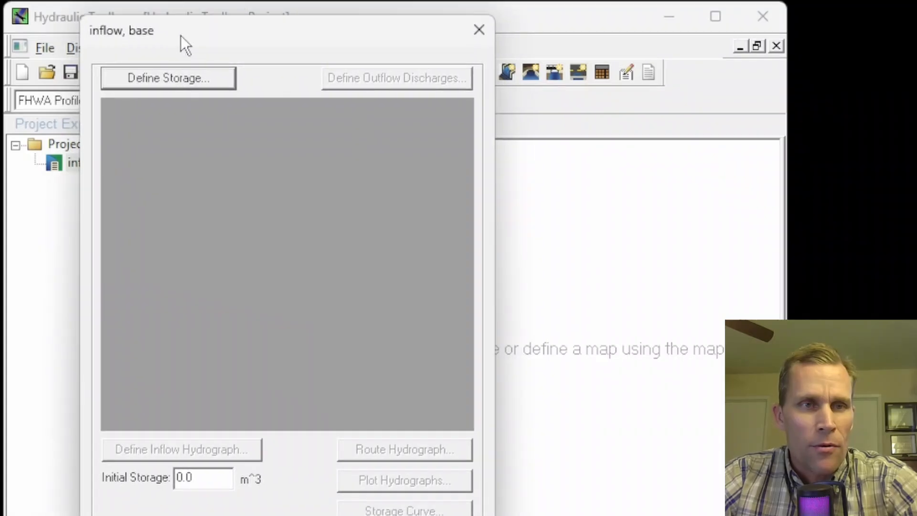
pyautogui.click(160, 81)
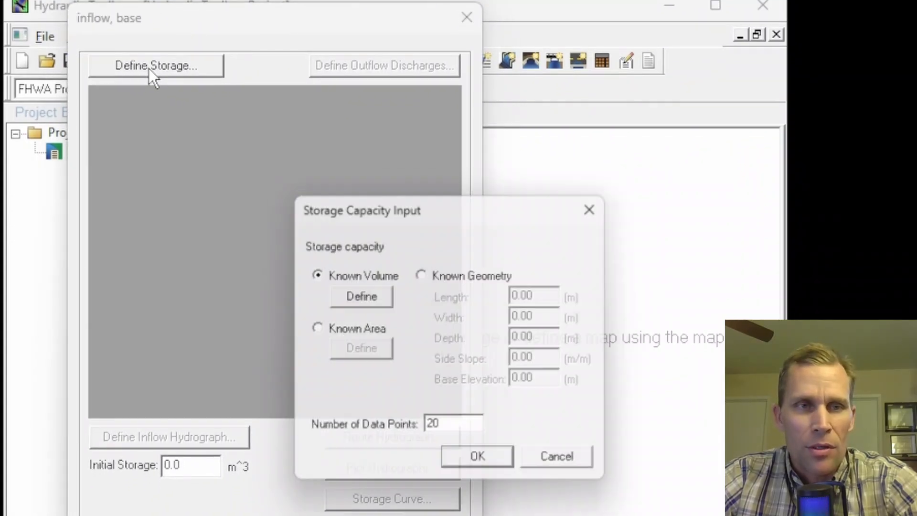
pyautogui.moveTo(437, 200); pyautogui.dragTo(247, 60)
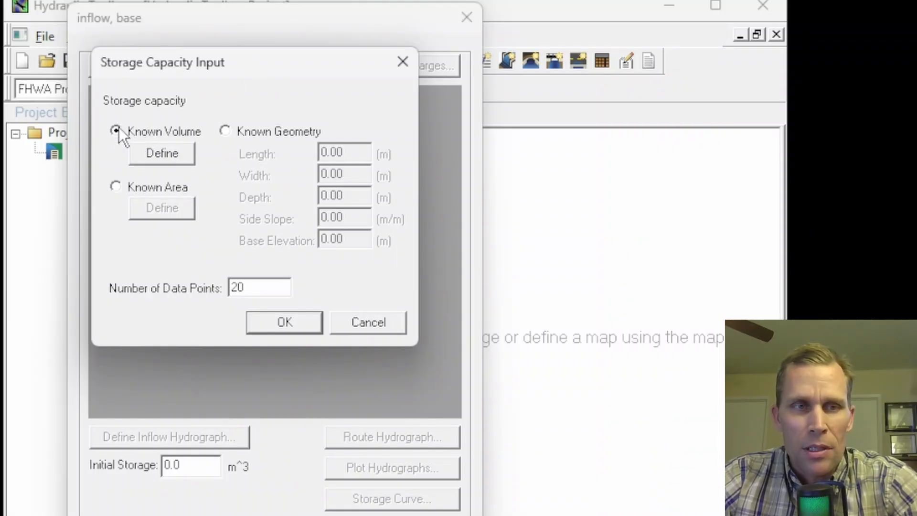
pyautogui.click(161, 154)
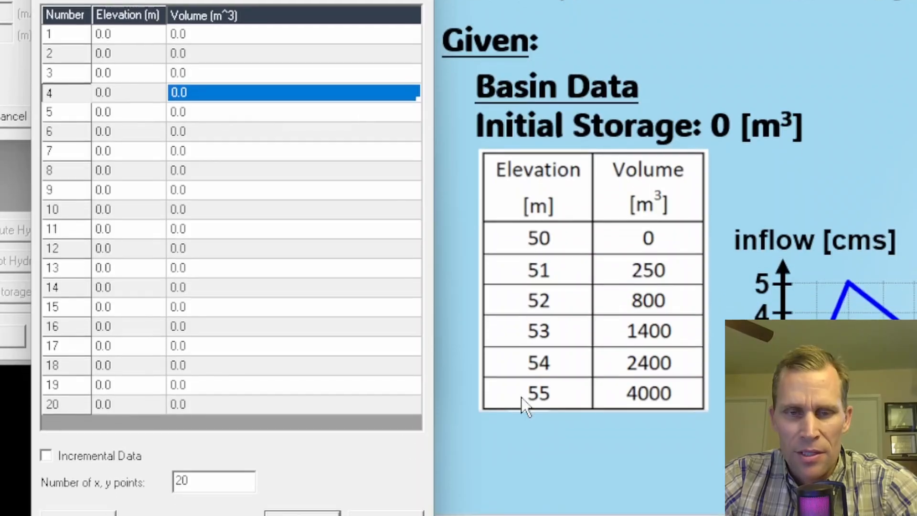
pyautogui.doubleClick(229, 481)
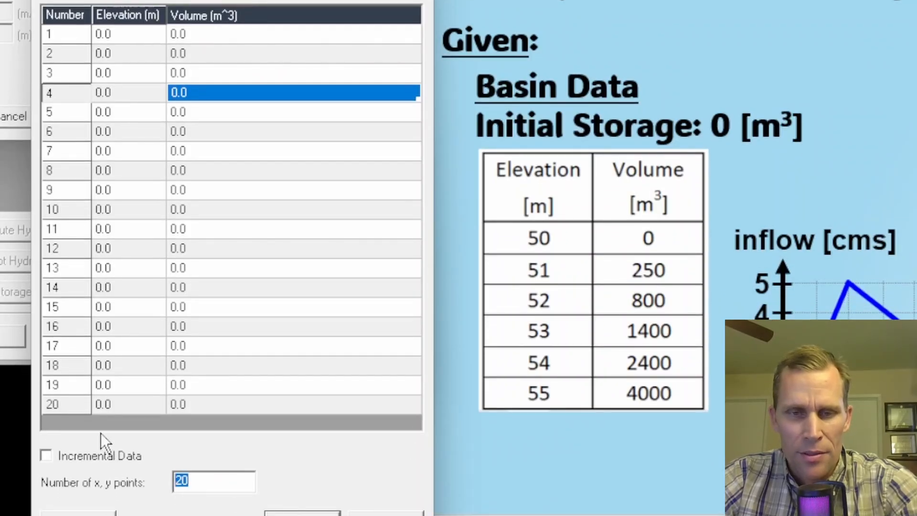
pyautogui.write('6')
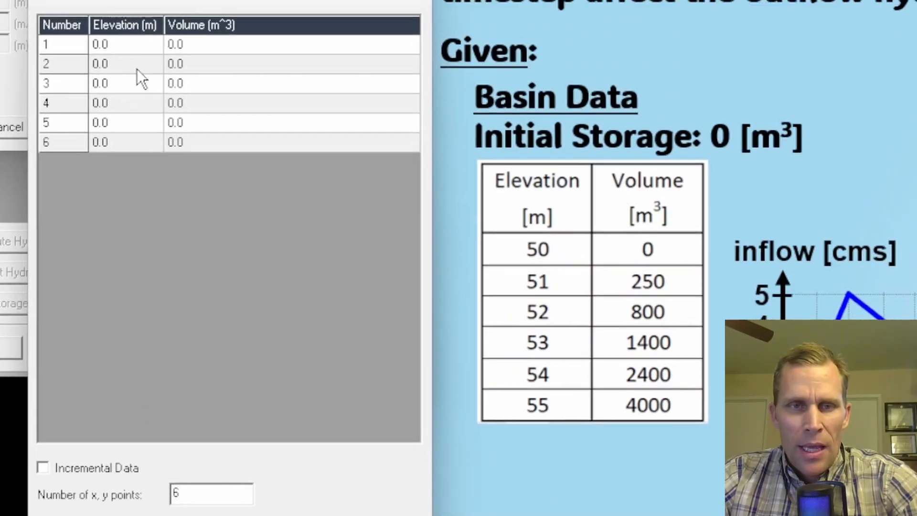
# Step: Enter elevations 50, 51, 52, 53, 54 and 55 m in the elevation-volume table
pyautogui.click(125, 32)
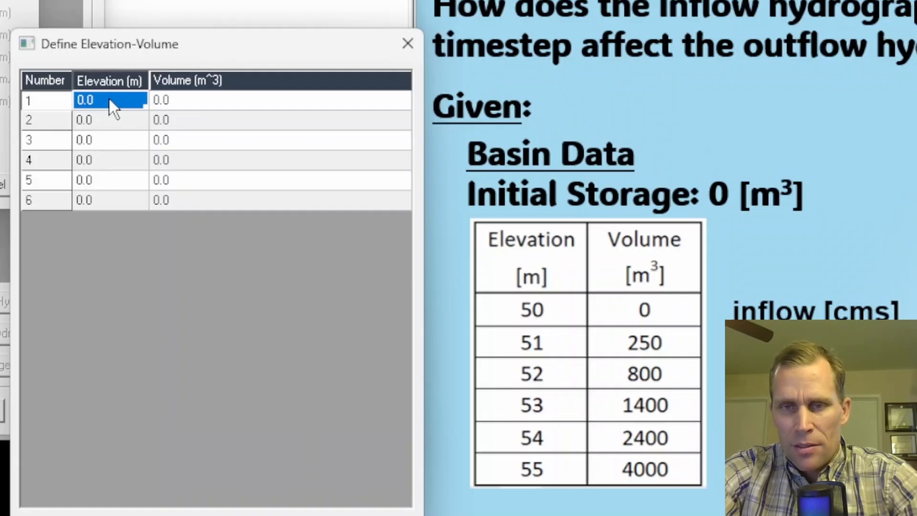
pyautogui.write('50')
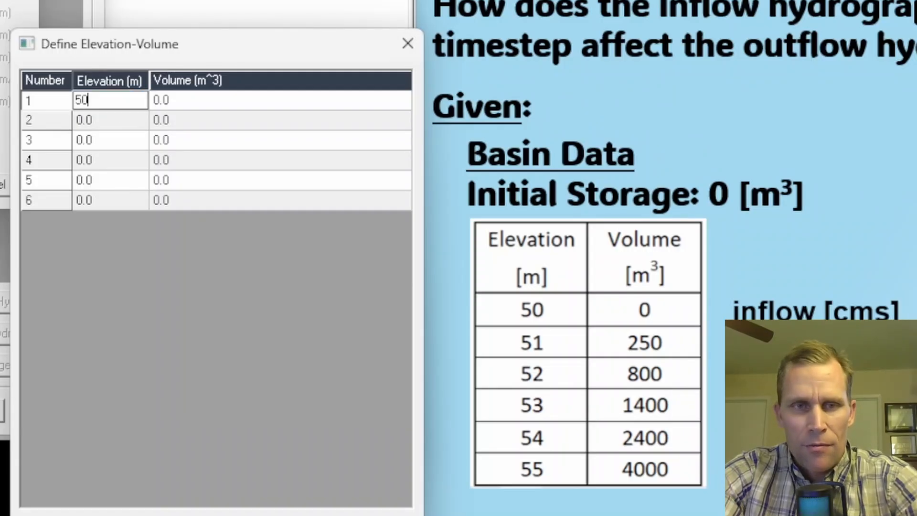
pyautogui.press('Return')
pyautogui.write('51')
pyautogui.press('Return')
pyautogui.write('52')
pyautogui.press('Return')
pyautogui.write('53')
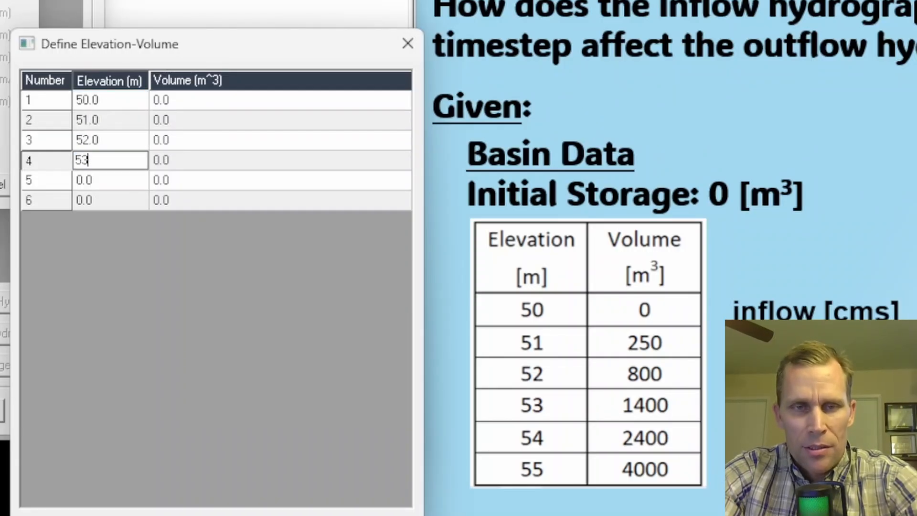
pyautogui.press('Return')
pyautogui.write('54')
pyautogui.press('Return')
pyautogui.write('55')
# Step: Enter volumes 0, 250, 800, 1400, 2400 and 4000 m^3 for the six elevations
pyautogui.press('Return')
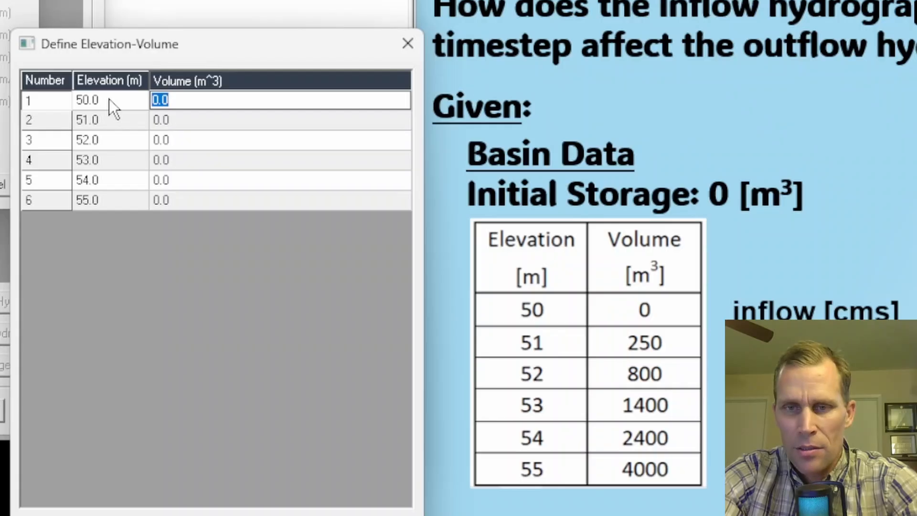
pyautogui.press('Return')
pyautogui.write('250')
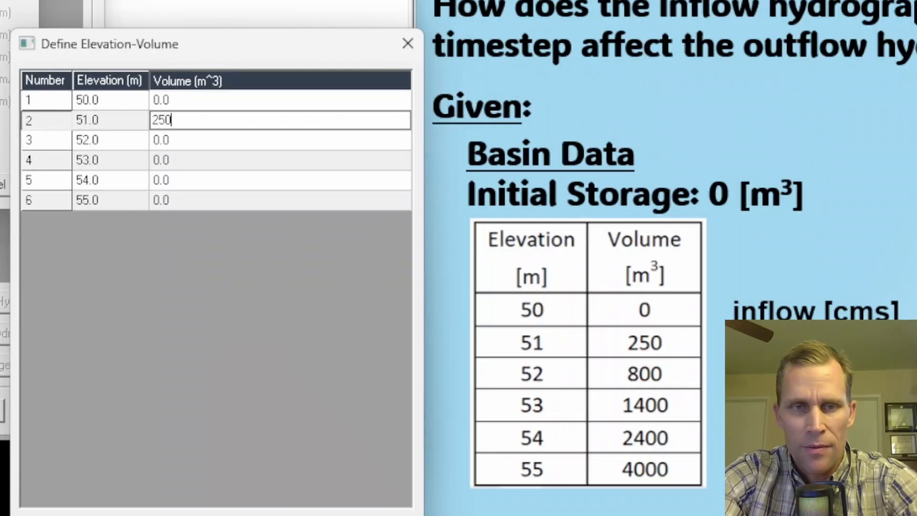
pyautogui.press('Return')
pyautogui.write('800')
pyautogui.press('Return')
pyautogui.write('1400')
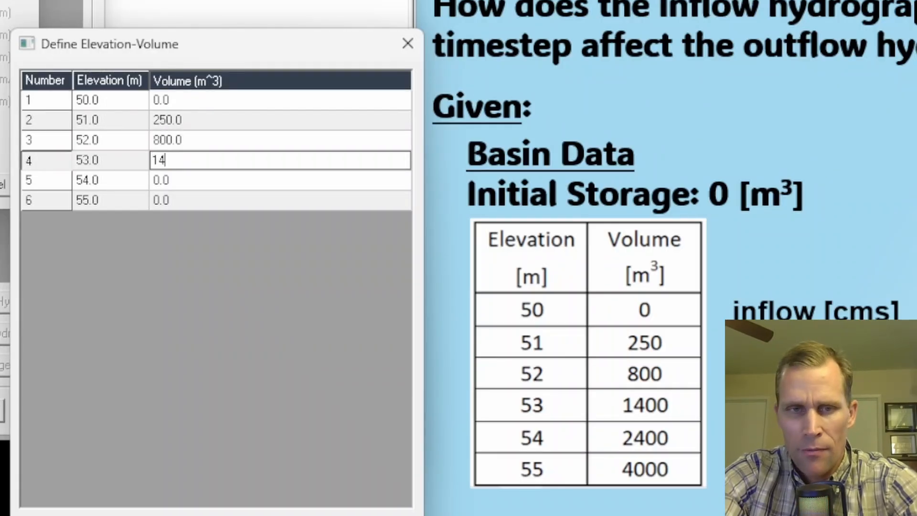
pyautogui.press('Return')
pyautogui.write('2400')
pyautogui.press('Return')
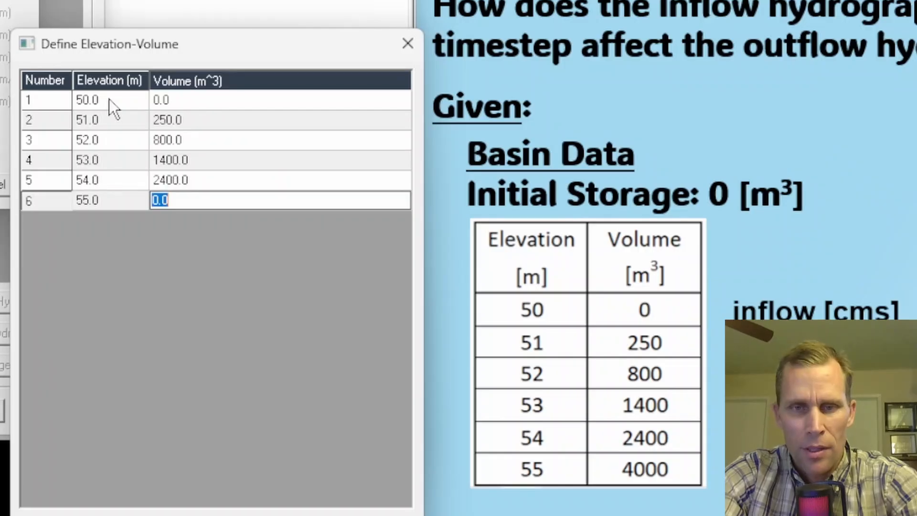
pyautogui.write('4000')
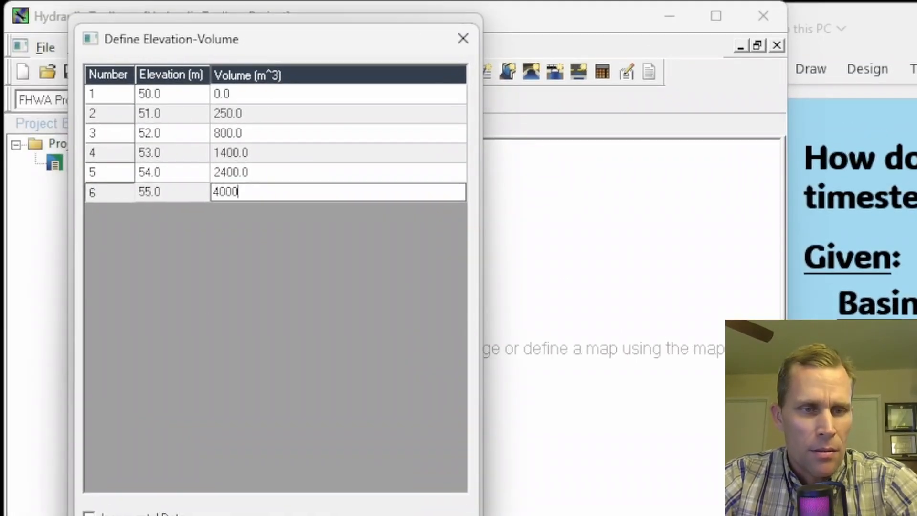
pyautogui.press('Return')
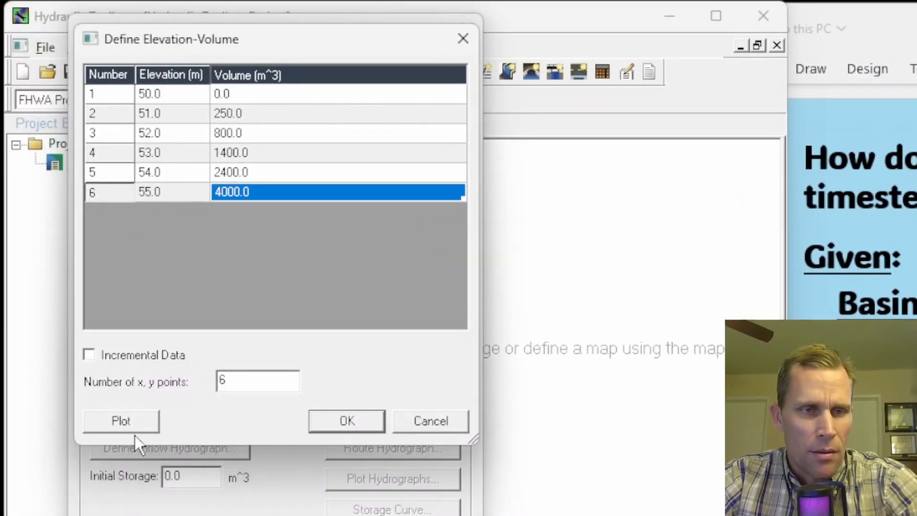
# Step: Plot the elevation-volume curve, close the plot, and confirm the storage definition
pyautogui.click(131, 423)
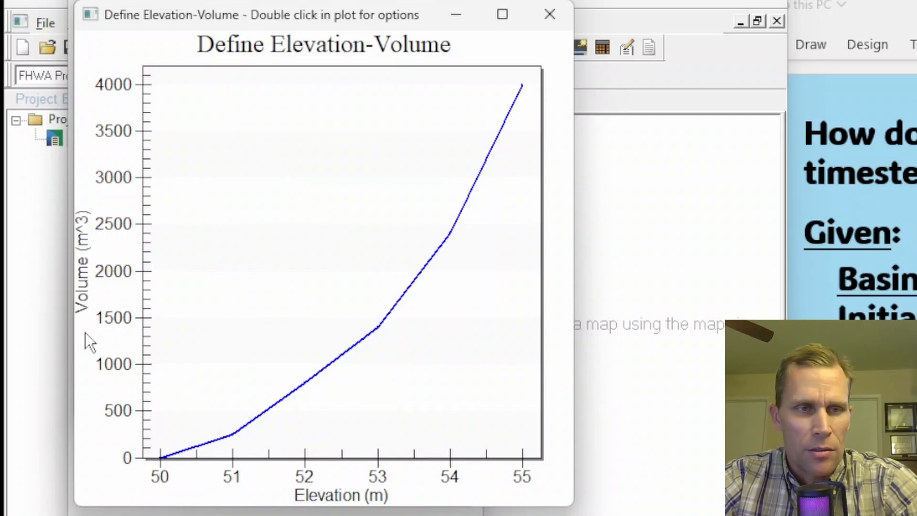
pyautogui.click(549, 16)
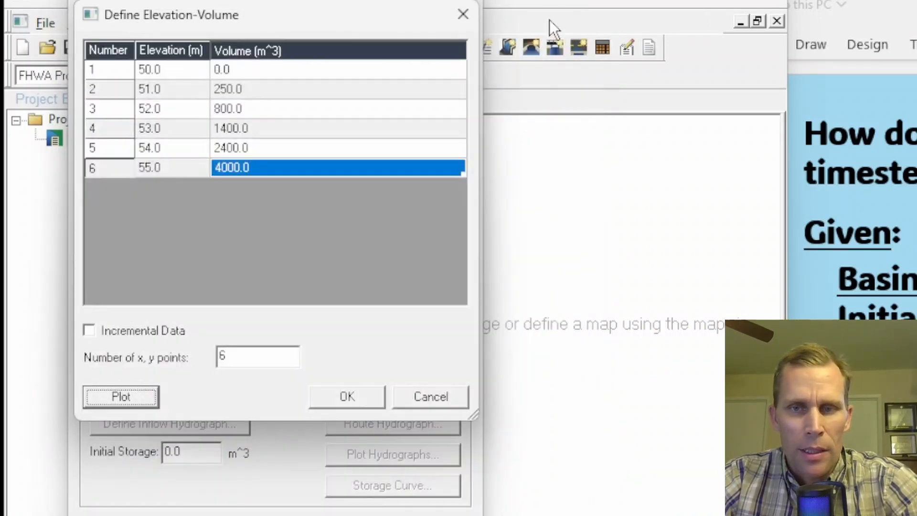
pyautogui.click(345, 396)
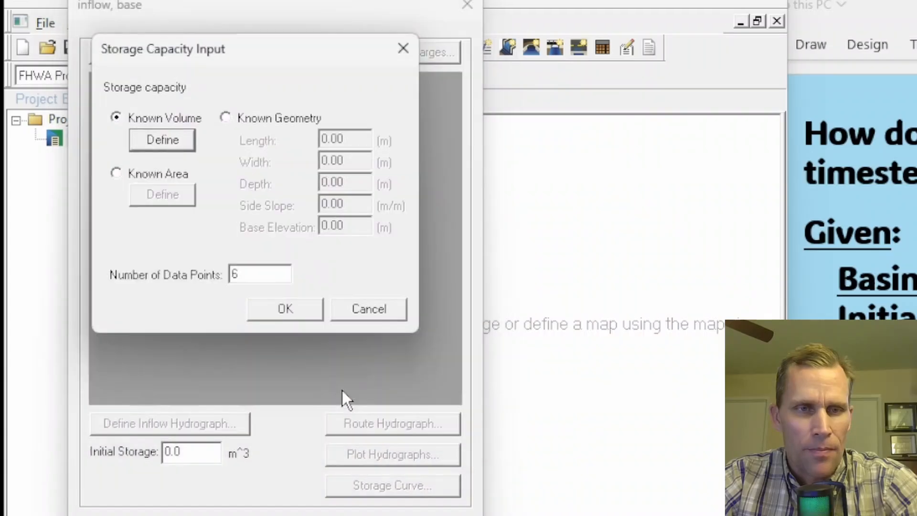
pyautogui.click(281, 308)
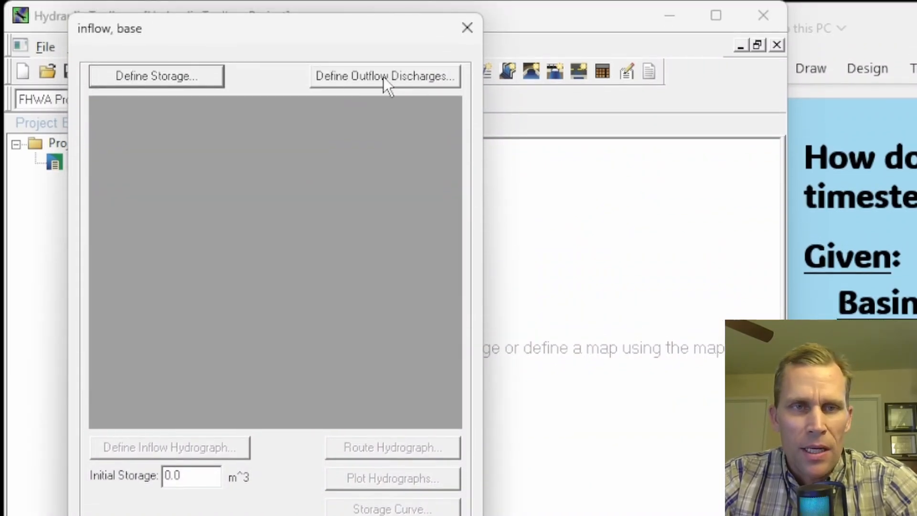
# Step: Open the outflow discharges, add a standpipe, and set its pipe diameter to 1 m
pyautogui.click(365, 76)
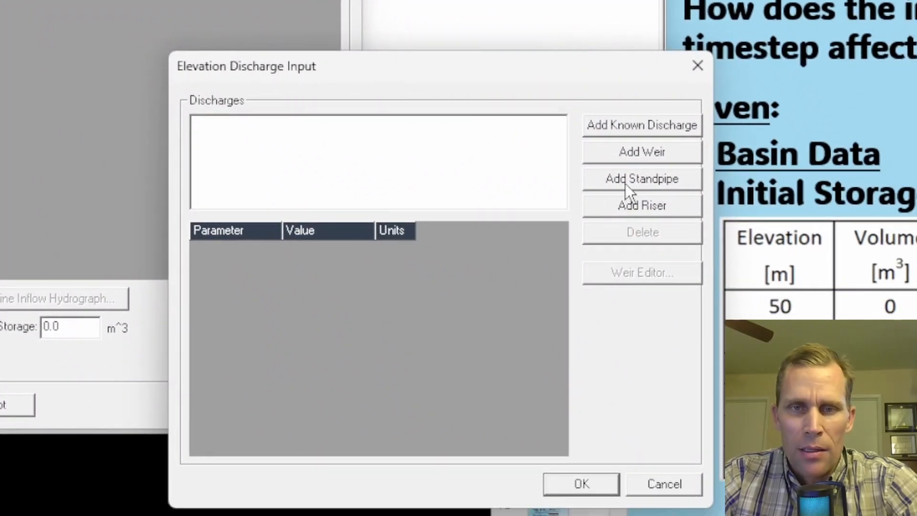
pyautogui.click(621, 180)
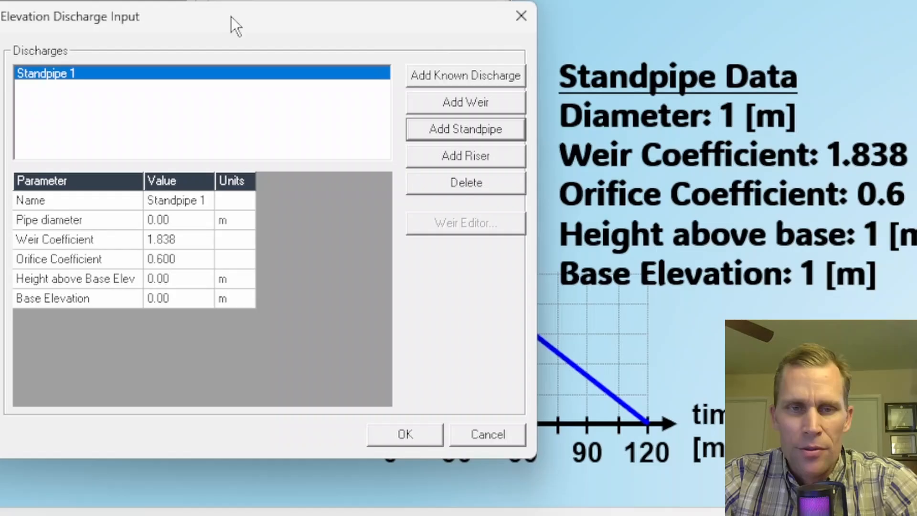
pyautogui.moveTo(234, 26); pyautogui.dragTo(234, 0)
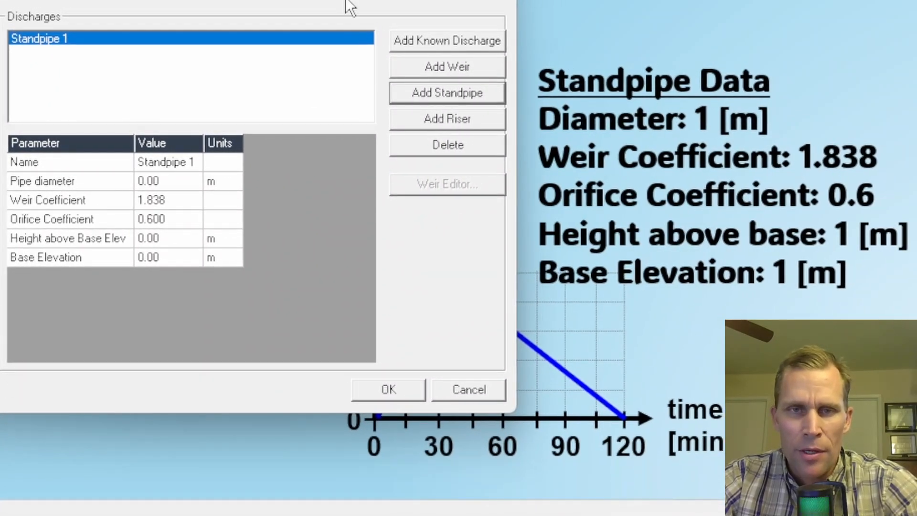
pyautogui.moveTo(340, 1); pyautogui.dragTo(345, 15)
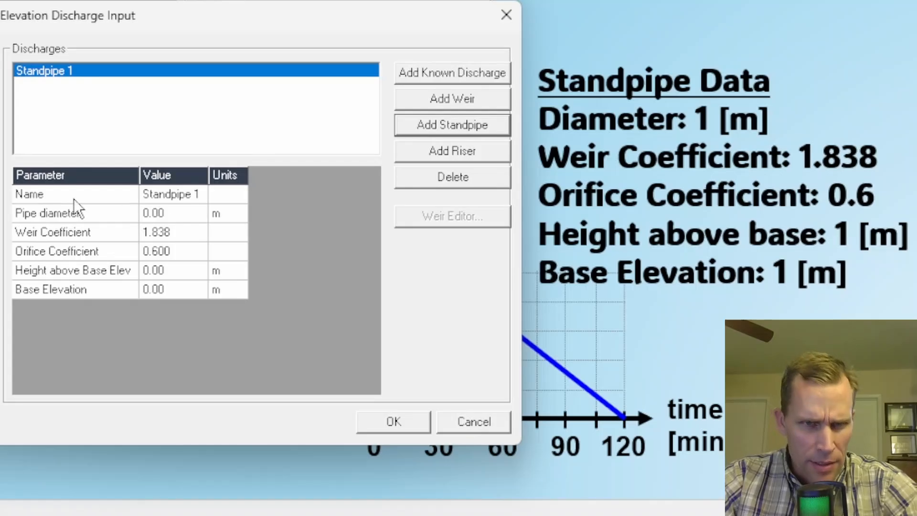
pyautogui.click(167, 194)
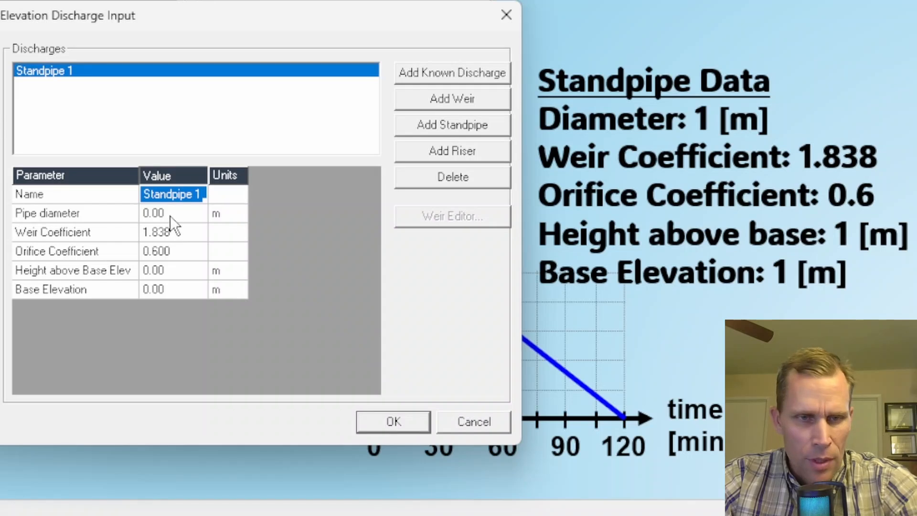
pyautogui.click(171, 216)
pyautogui.write('1')
pyautogui.press('Return')
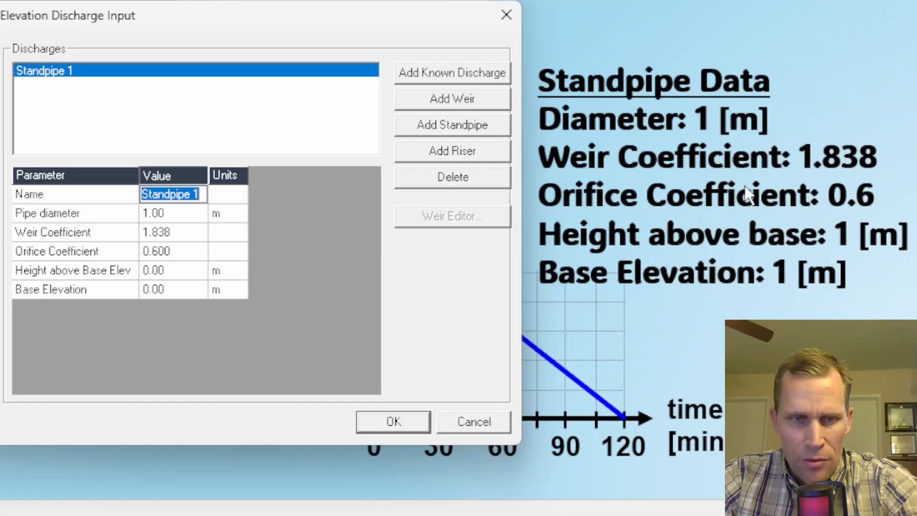
# Step: Check the standpipe's weir and orifice coefficients and select the height above base elevation value
pyautogui.click(182, 233)
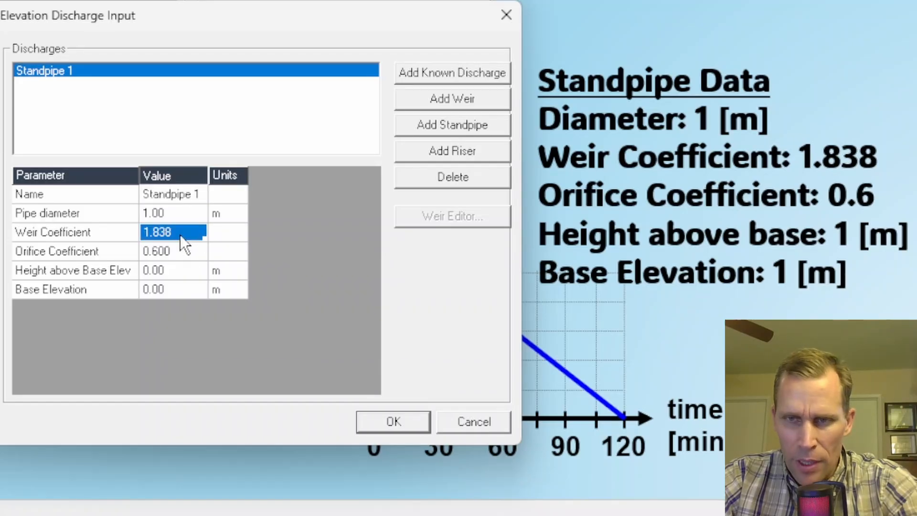
pyautogui.click(176, 249)
pyautogui.click(173, 272)
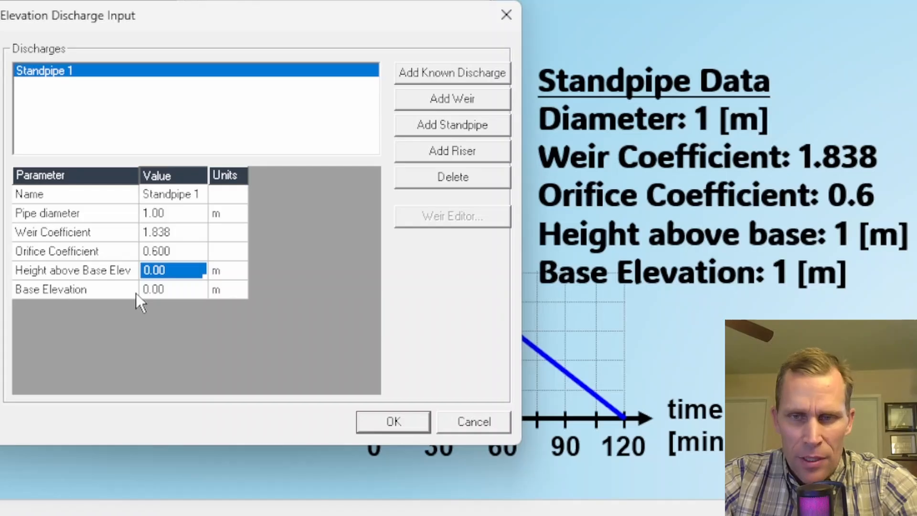
# Step: Switch to the PowerPoint slide and change the standpipe base elevation text to 50 m
pyautogui.click(603, 295)
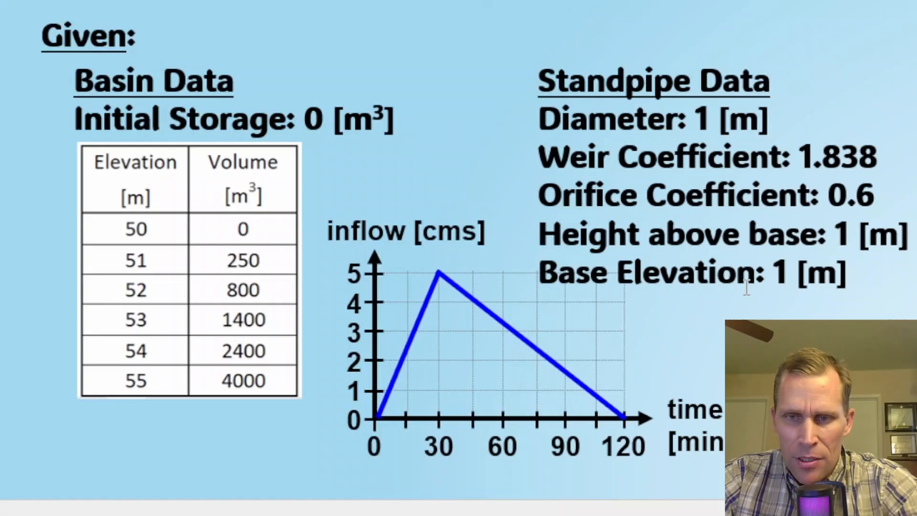
pyautogui.doubleClick(779, 272)
pyautogui.write('50')
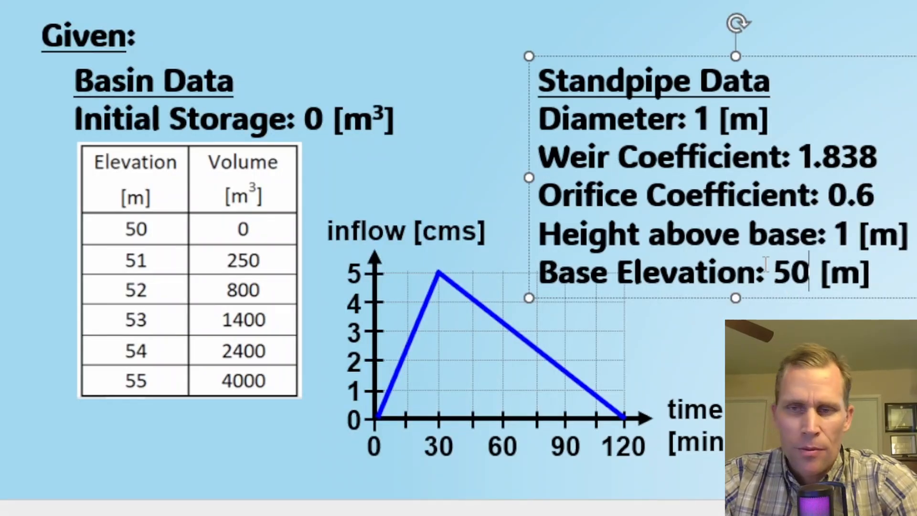
# Step: Set the standpipe's base elevation to 50 m and height above base elevation to 1 m, and confirm the outflow discharges
pyautogui.click(765, 356)
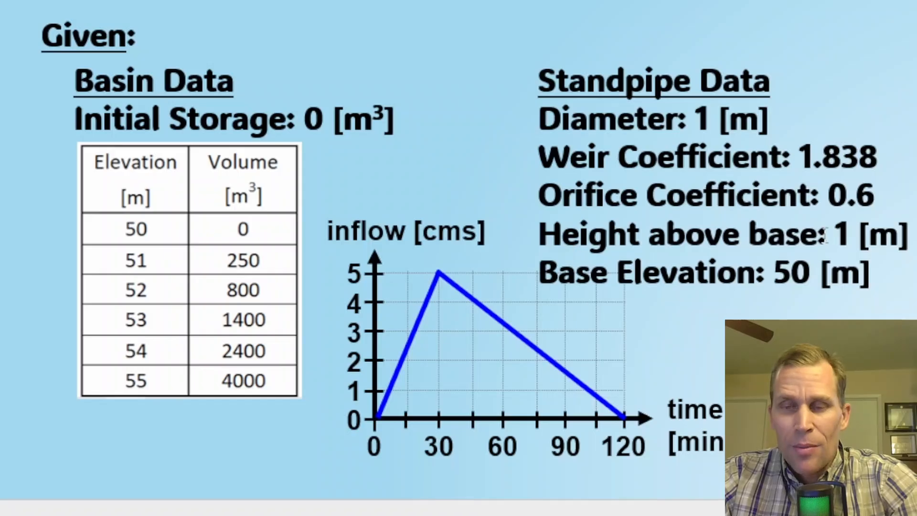
pyautogui.doubleClick(837, 235)
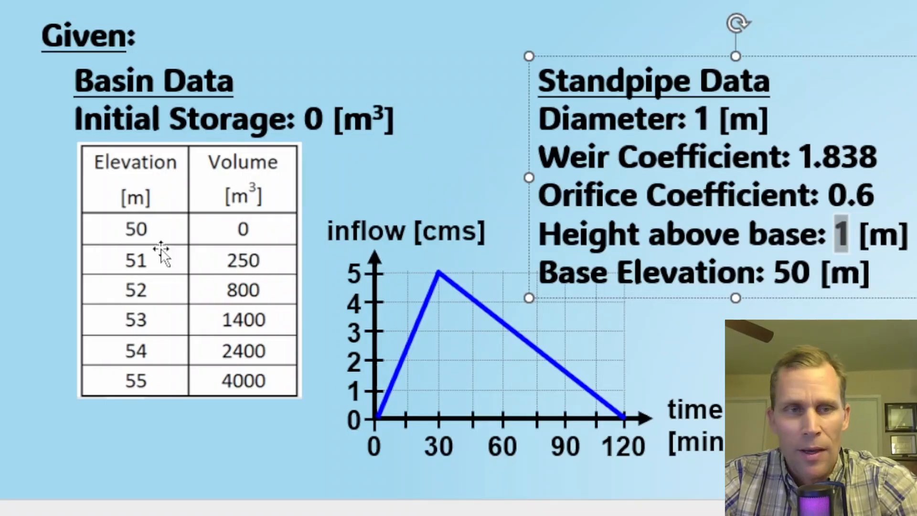
pyautogui.hotkey('alt', 'Tab')
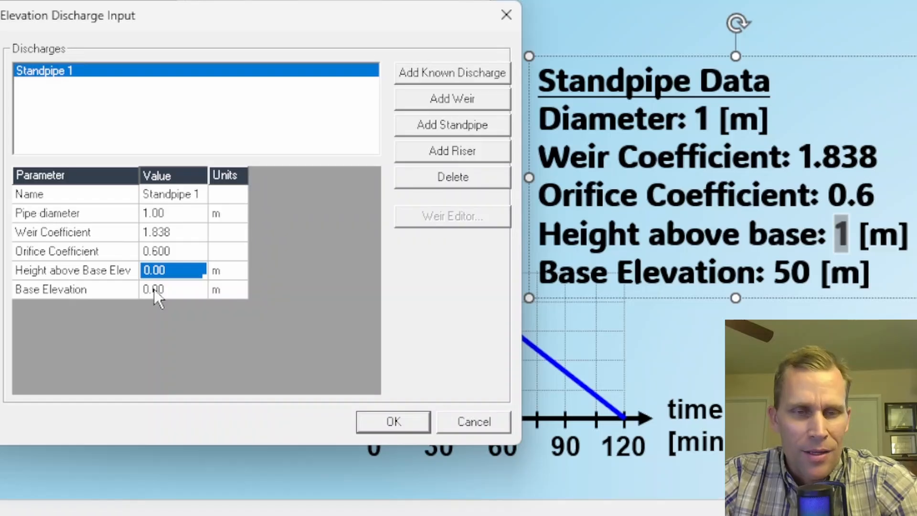
pyautogui.click(176, 286)
pyautogui.write('5')
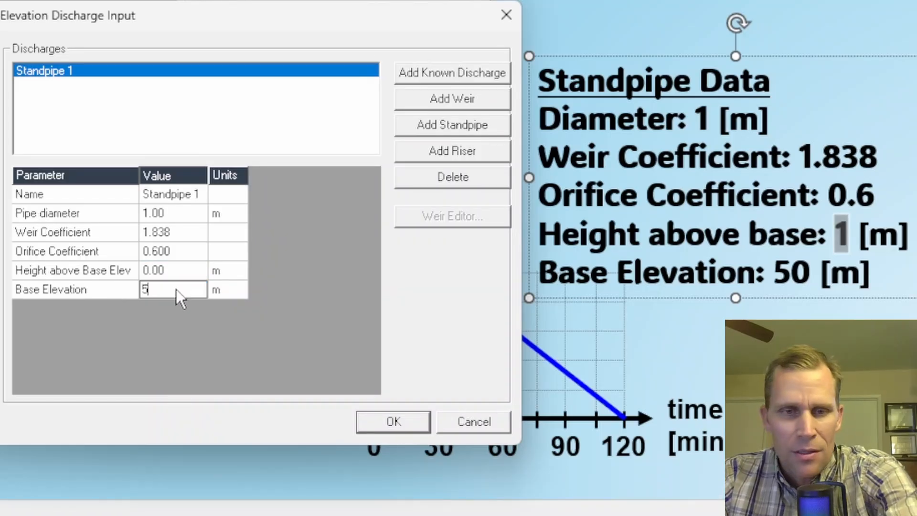
pyautogui.write('0')
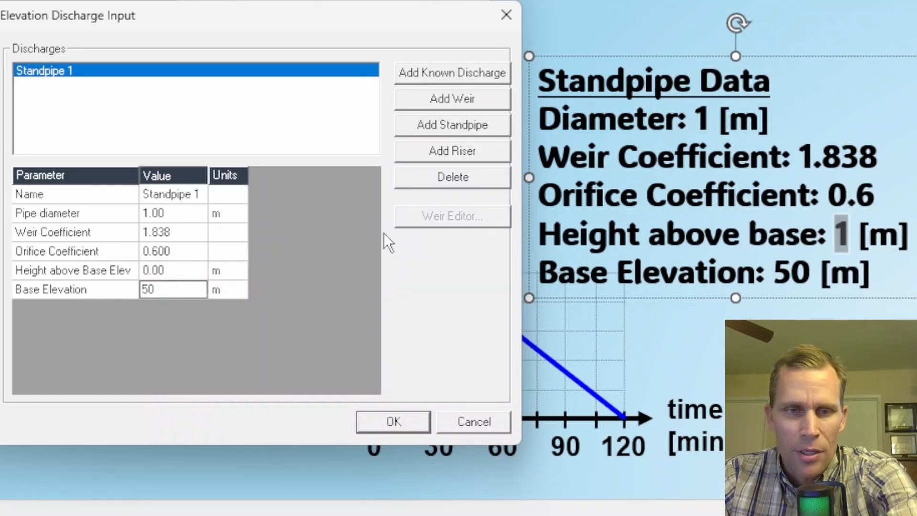
pyautogui.click(176, 272)
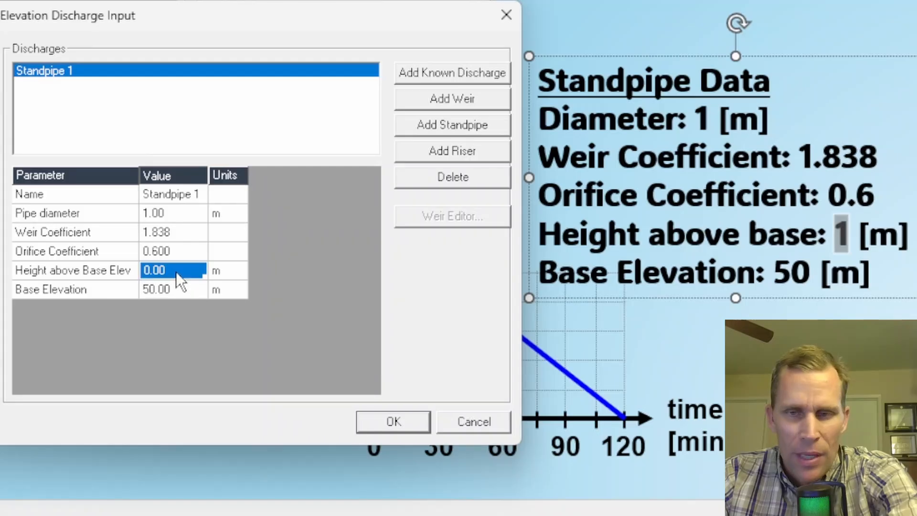
pyautogui.write('1')
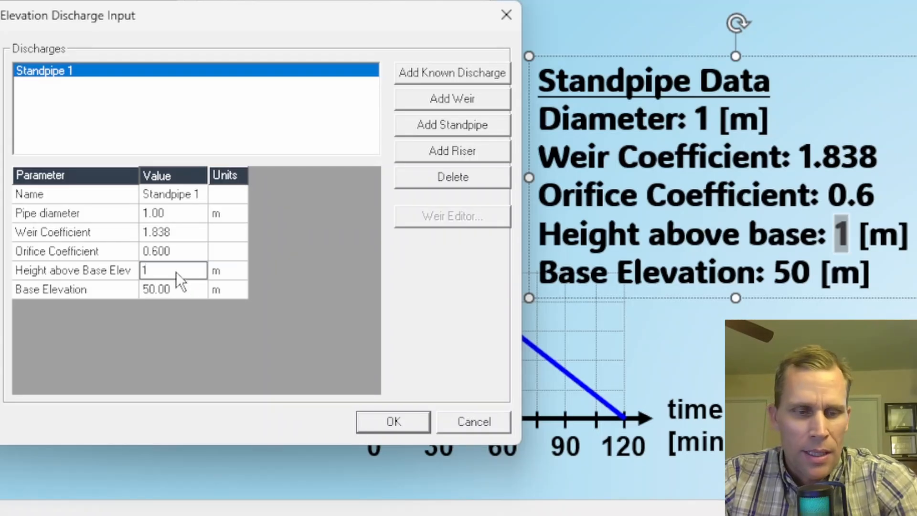
pyautogui.press('Return')
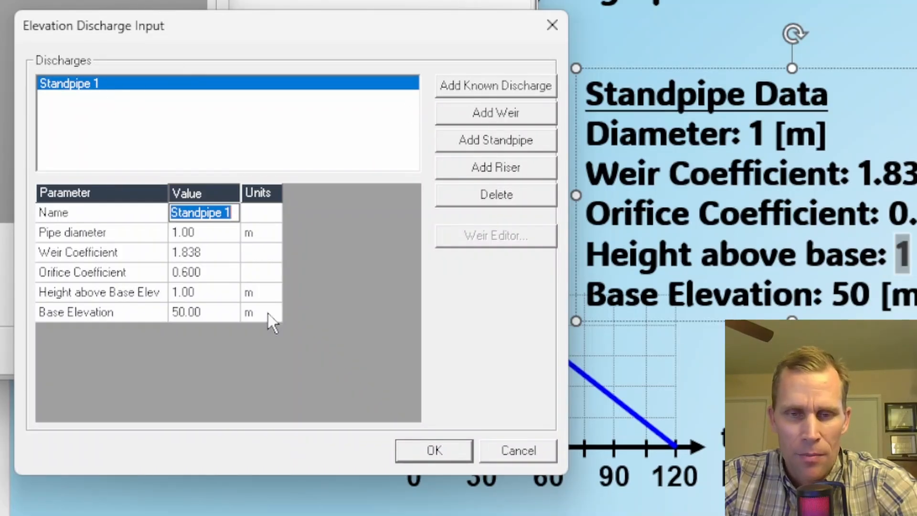
pyautogui.click(420, 449)
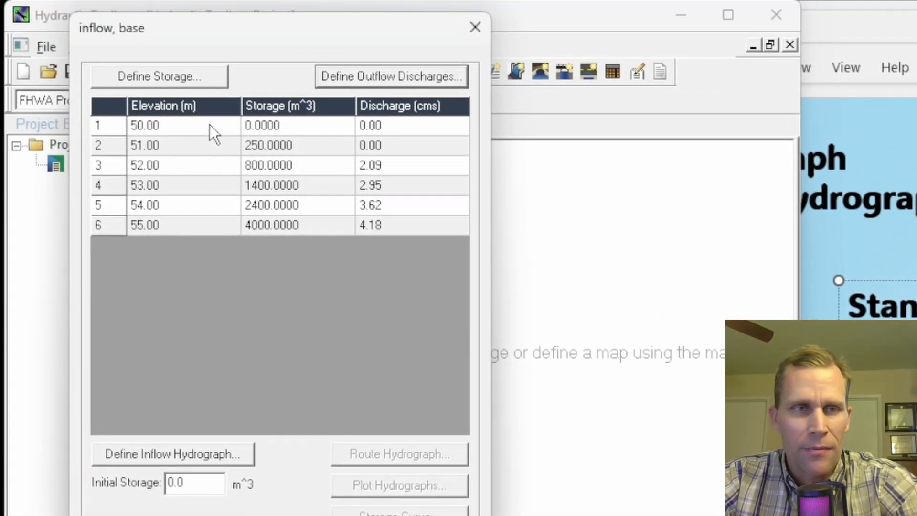
# Step: Review the elevation, storage and discharge columns of the basin table and the initial storage value
pyautogui.moveTo(204, 133); pyautogui.dragTo(201, 211)
pyautogui.moveTo(262, 125); pyautogui.dragTo(267, 221)
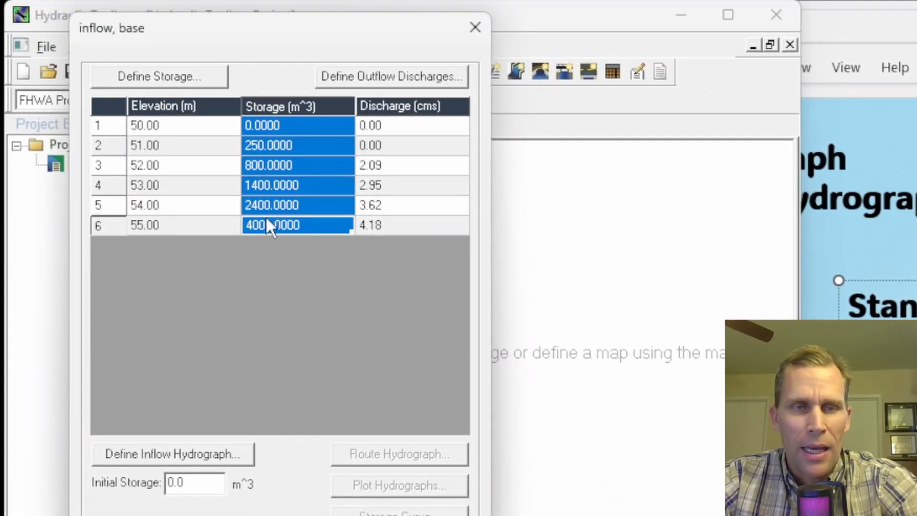
pyautogui.moveTo(377, 125); pyautogui.dragTo(391, 200)
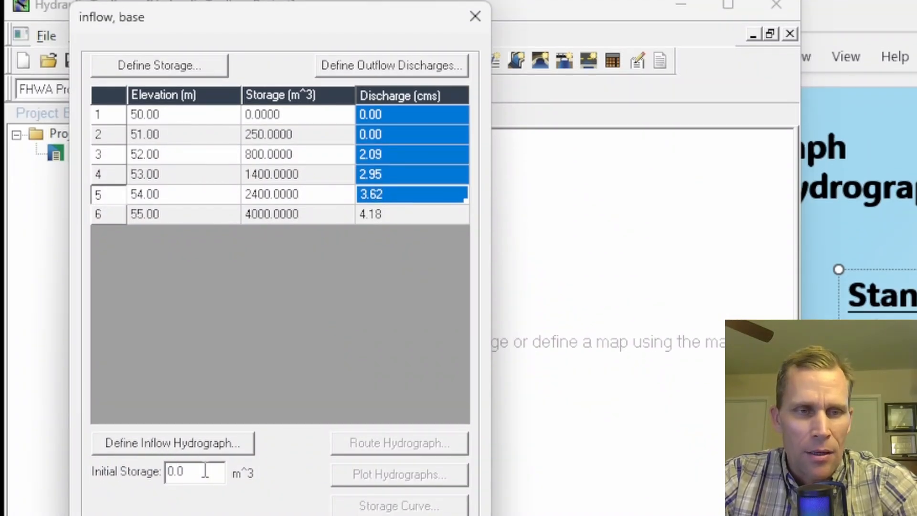
pyautogui.moveTo(205, 470); pyautogui.dragTo(161, 473)
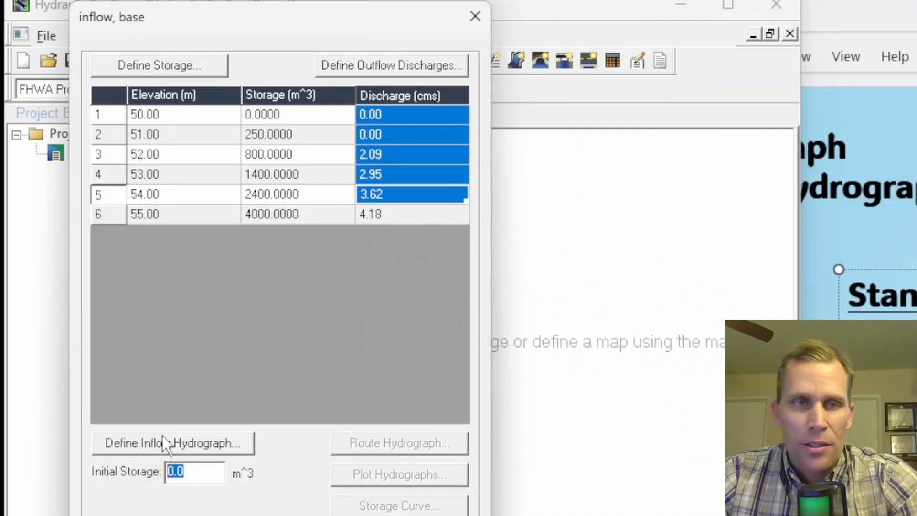
pyautogui.moveTo(171, 20); pyautogui.dragTo(298, 30)
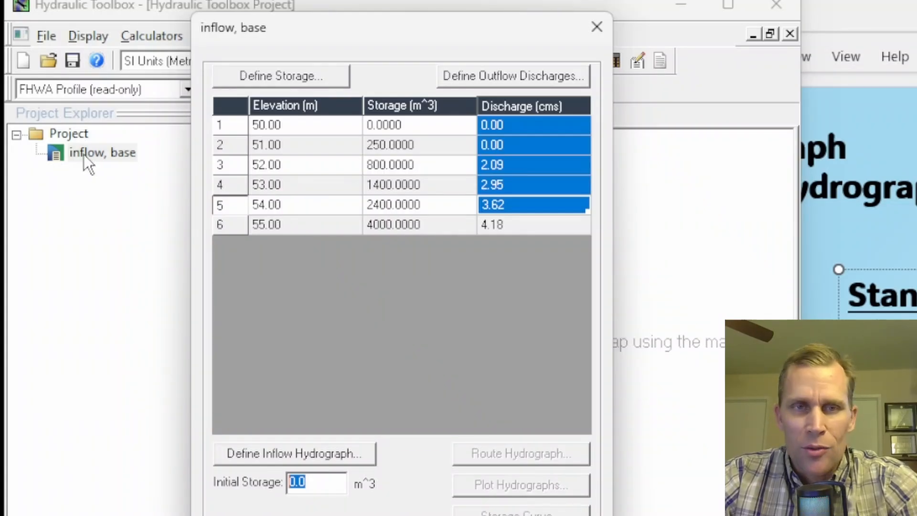
# Step: Open the inflow hydrograph definition and set the number of x, y points to 3
pyautogui.click(272, 453)
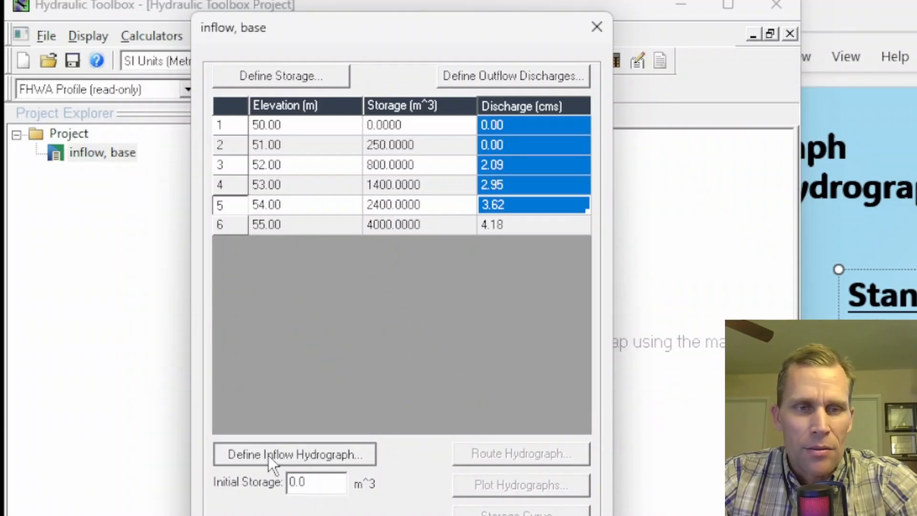
pyautogui.moveTo(338, 515); pyautogui.dragTo(337, 412)
pyautogui.moveTo(280, 101); pyautogui.dragTo(229, 160)
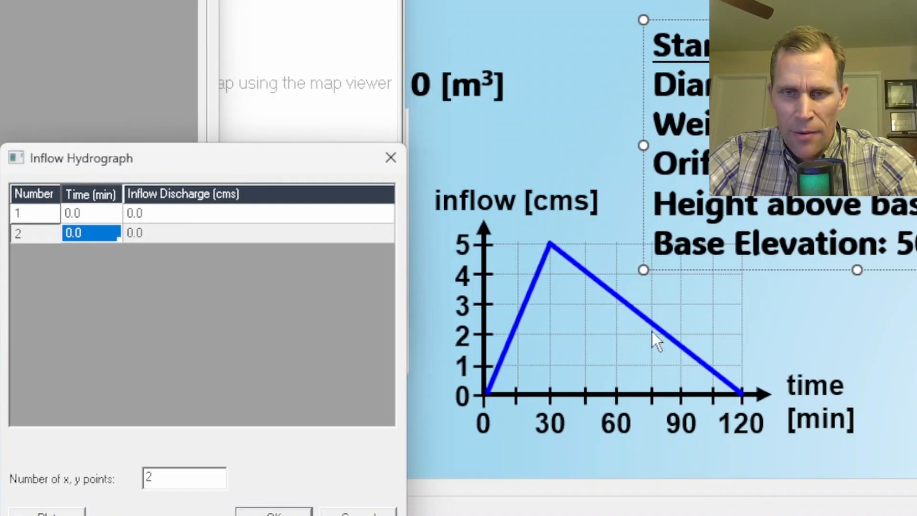
pyautogui.click(623, 287)
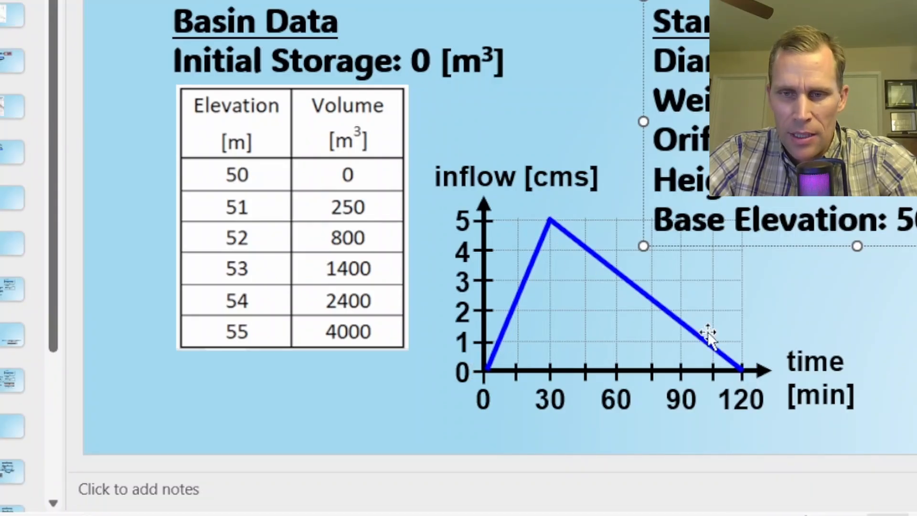
pyautogui.moveTo(0, 139); pyautogui.dragTo(214, 136)
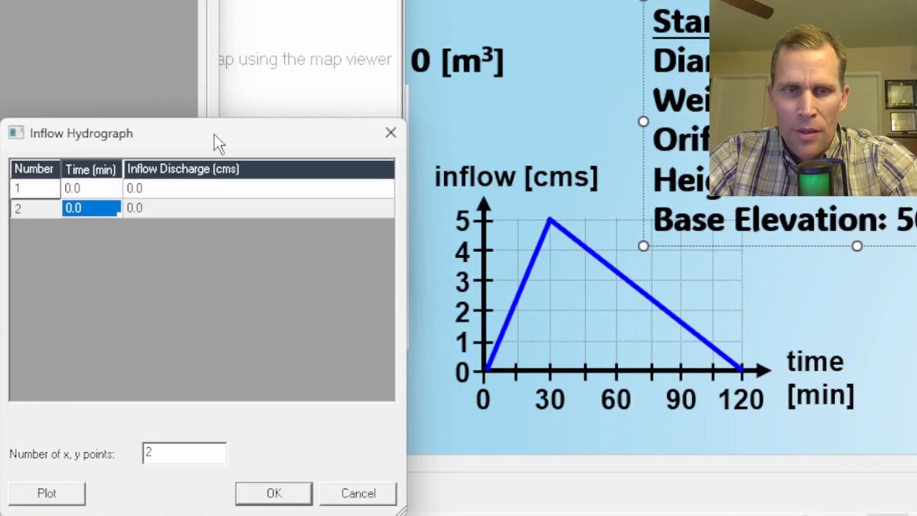
pyautogui.moveTo(164, 511); pyautogui.dragTo(190, 468)
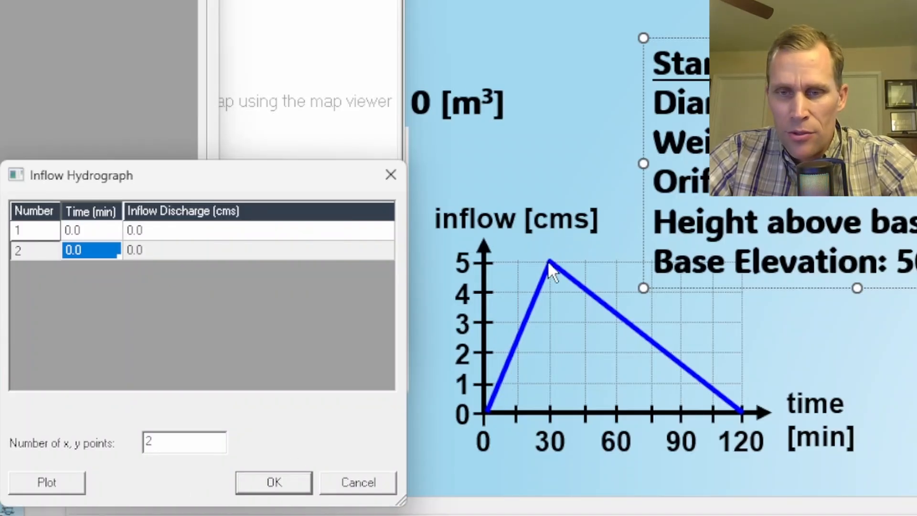
pyautogui.moveTo(190, 447); pyautogui.dragTo(87, 444)
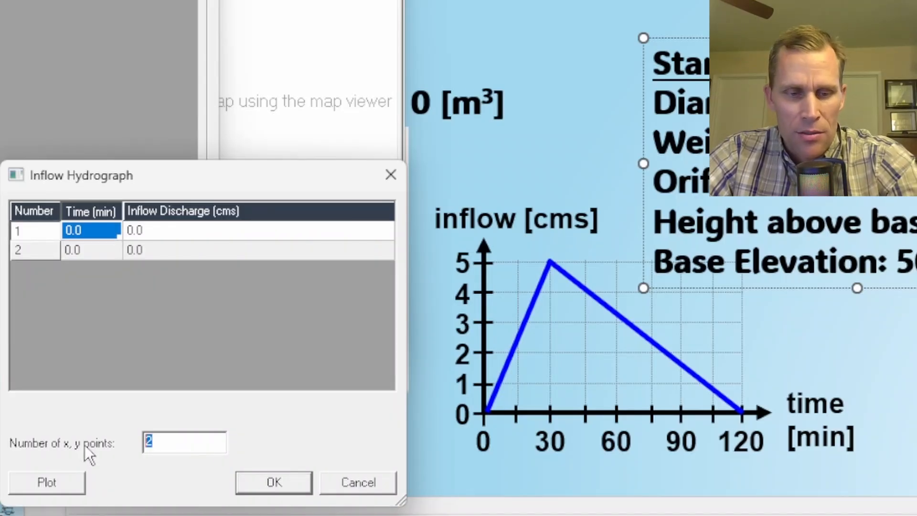
pyautogui.write('3')
pyautogui.press('Tab')
# Step: Enter inflow hydrograph times of 30 and 120 min, with a peak inflow discharge of 5 cms at 30 min
pyautogui.click(84, 231)
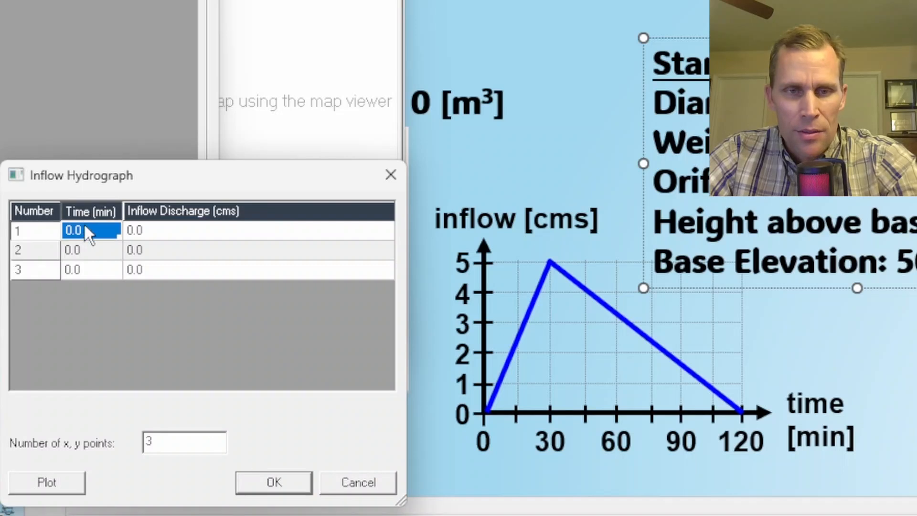
pyautogui.click(96, 248)
pyautogui.write('30')
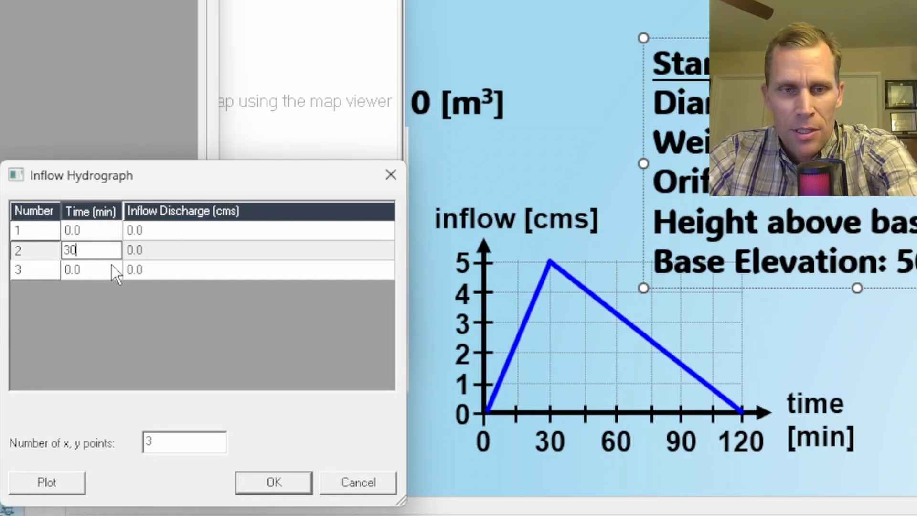
pyautogui.click(101, 268)
pyautogui.write('120')
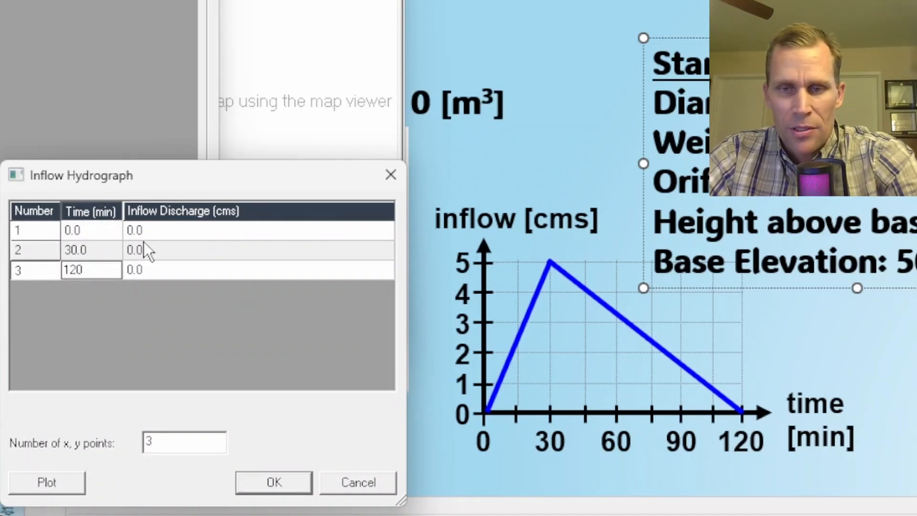
pyautogui.click(167, 248)
pyautogui.click(166, 232)
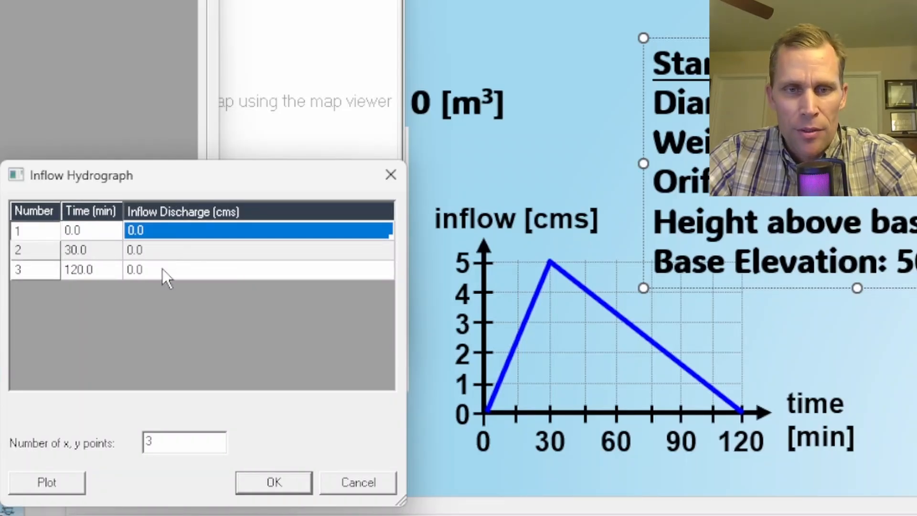
pyautogui.click(162, 268)
pyautogui.click(159, 251)
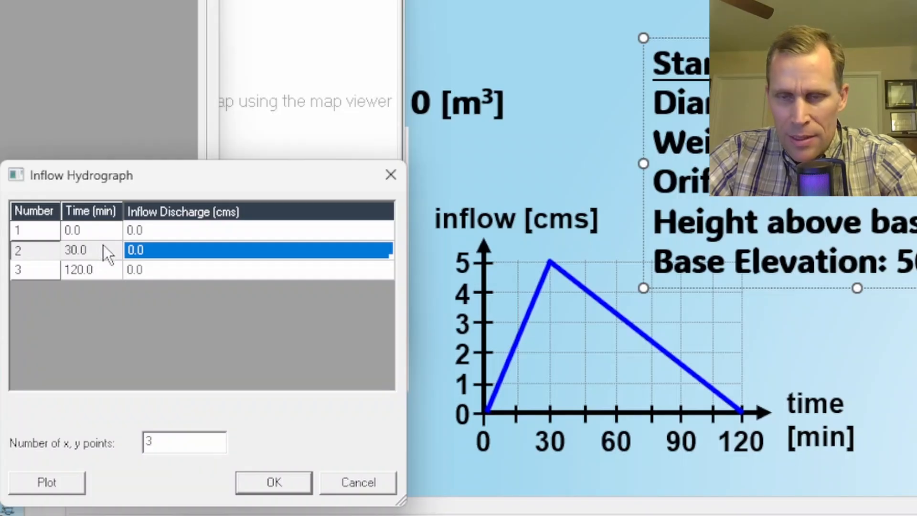
pyautogui.write('5')
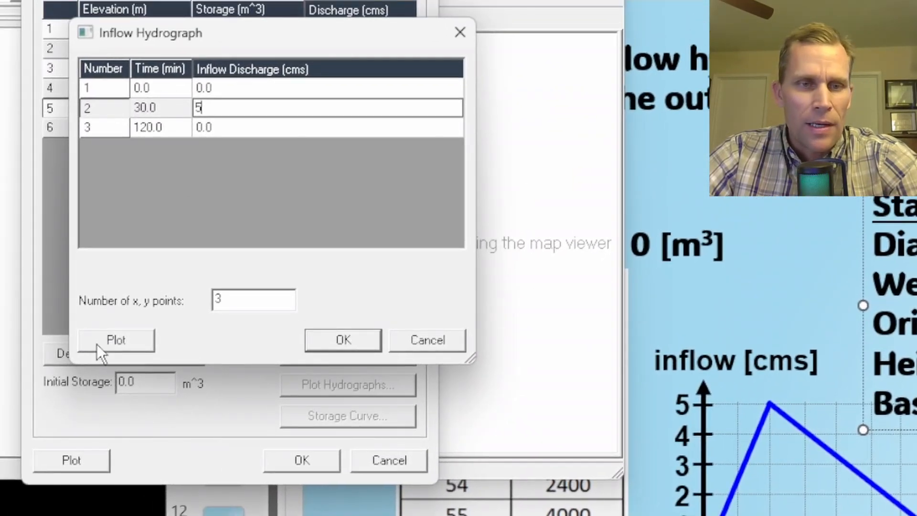
# Step: Plot the inflow hydrograph, close the plot, and confirm the inflow hydrograph
pyautogui.click(47, 482)
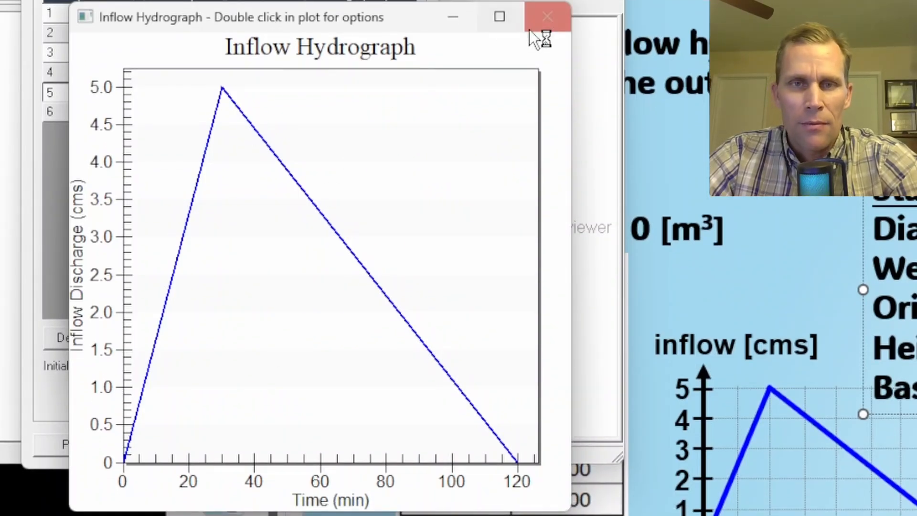
pyautogui.click(544, 20)
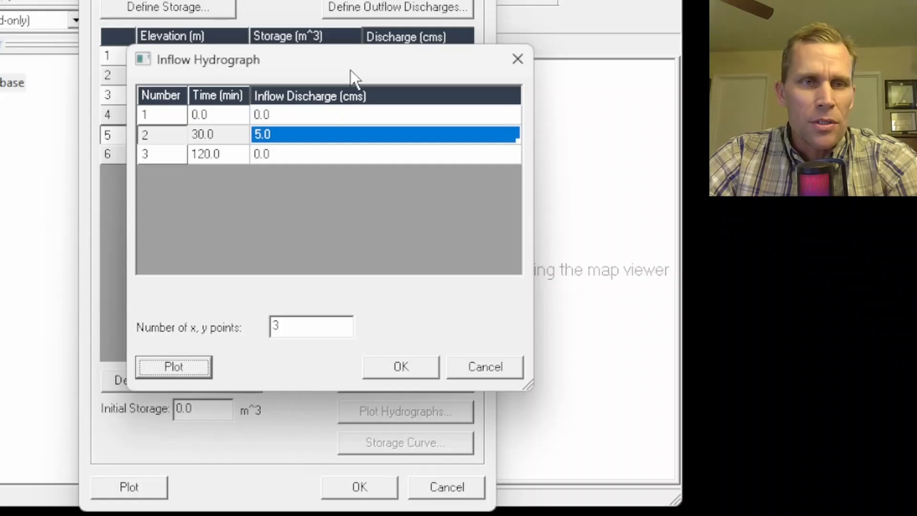
pyautogui.moveTo(295, 30); pyautogui.dragTo(281, 40)
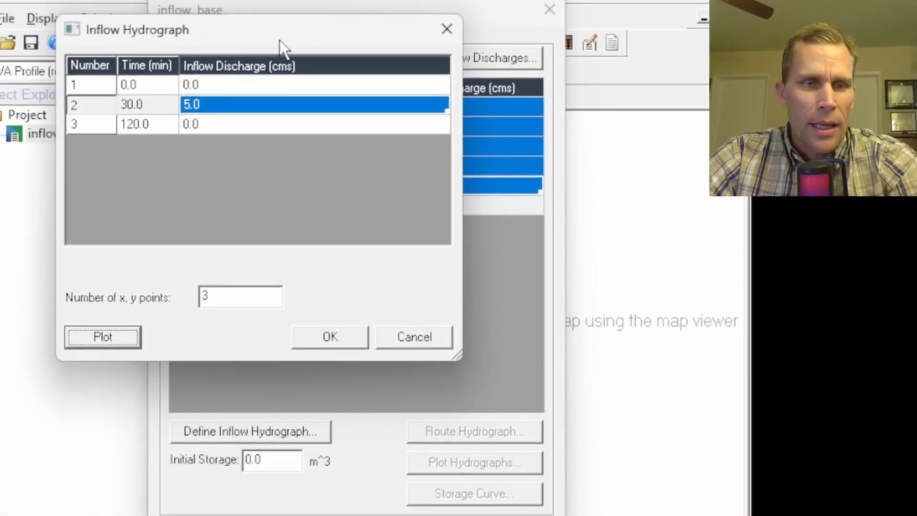
pyautogui.click(353, 369)
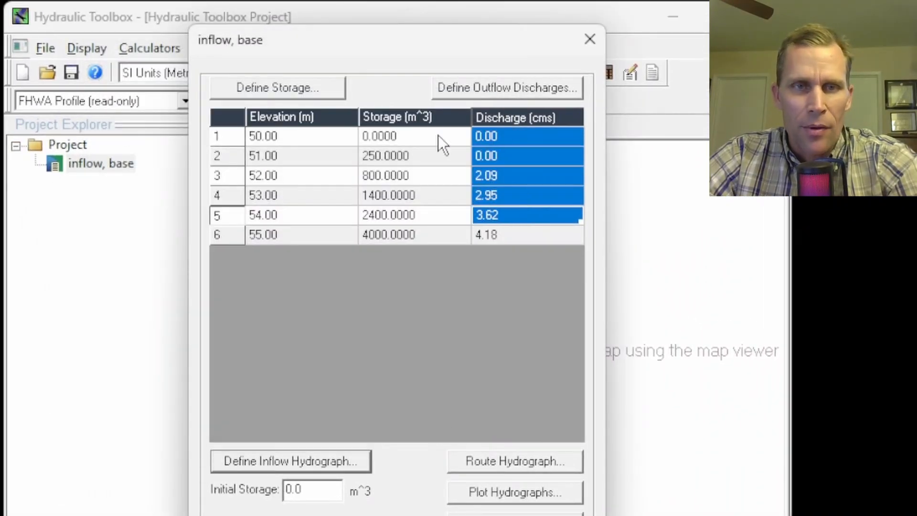
# Step: Route the hydrograph through the basin, plot the routed outflow hydrograph, and close the plot
pyautogui.moveTo(429, 50); pyautogui.dragTo(377, 30)
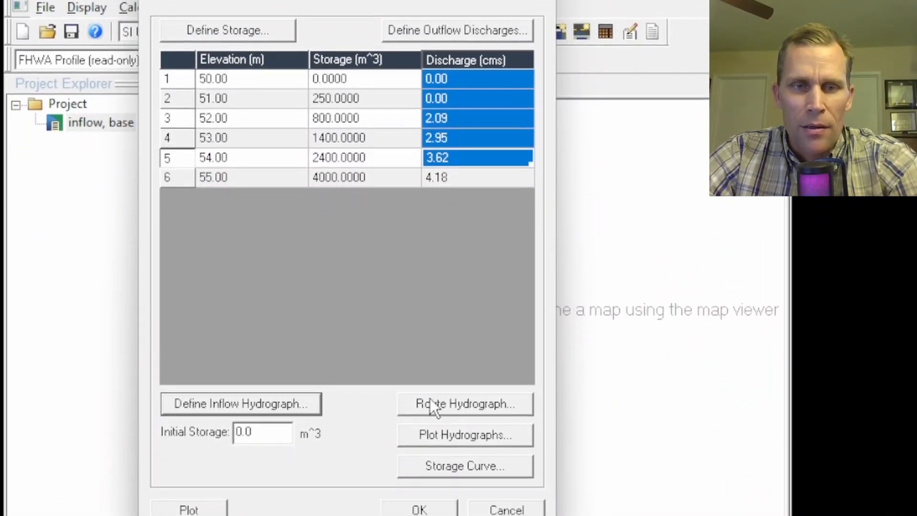
pyautogui.click(451, 404)
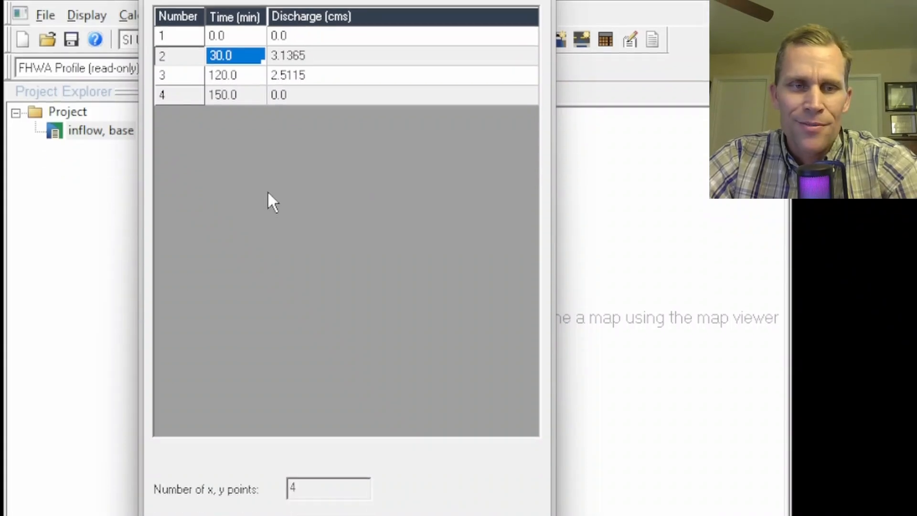
pyautogui.click(193, 492)
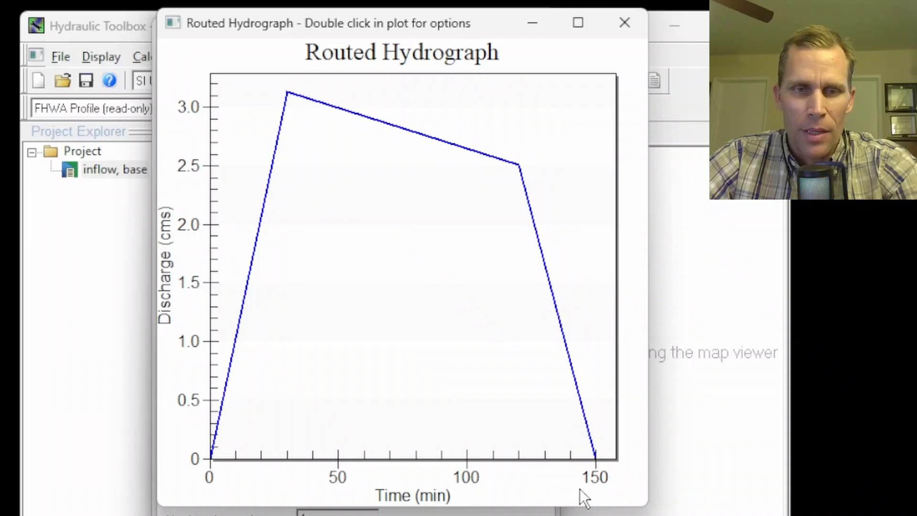
pyautogui.click(624, 22)
# Step: Plot the inflow and routed hydrographs together and open the plot's values table
pyautogui.click(541, 26)
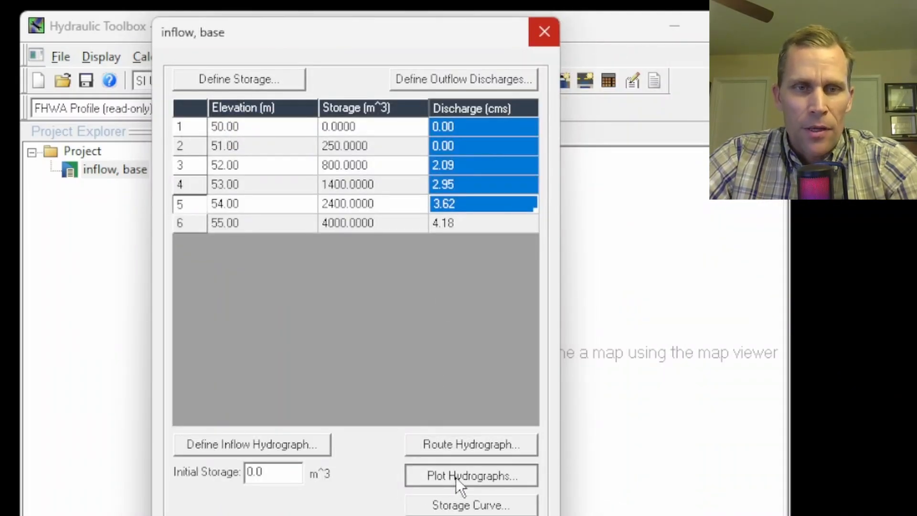
pyautogui.click(456, 478)
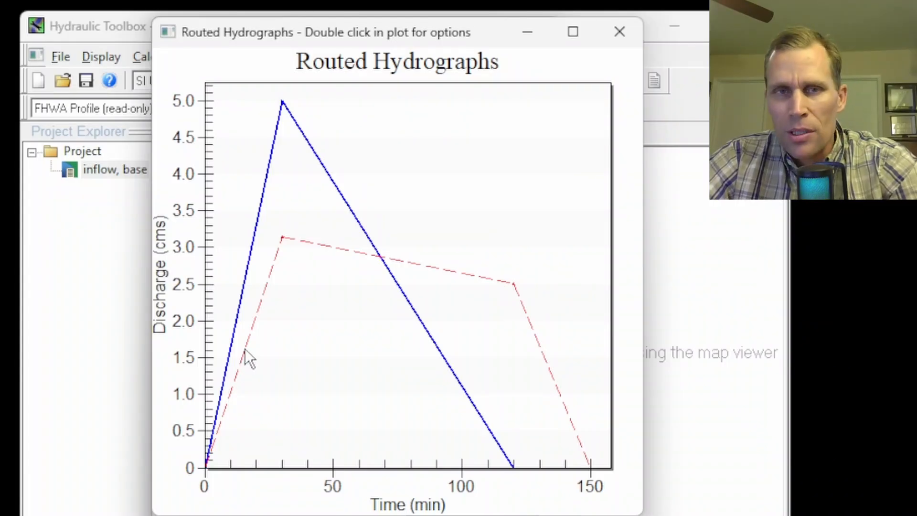
pyautogui.doubleClick(371, 151)
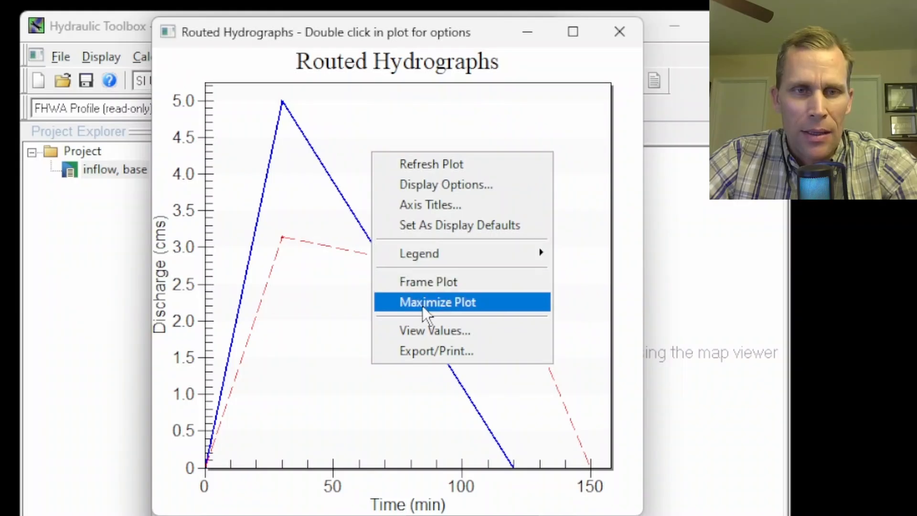
pyautogui.click(429, 330)
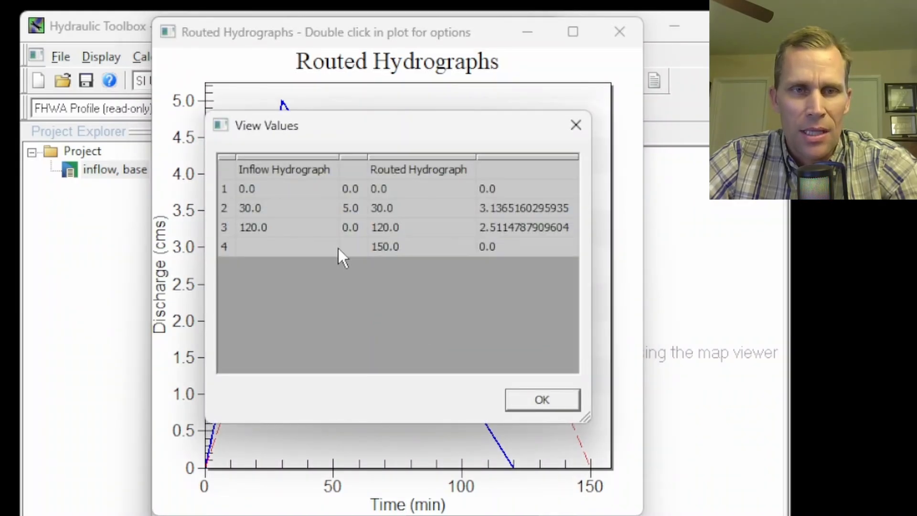
# Step: Examine the inflow and routed hydrograph times and discharges in the values table, then close the table and plot
pyautogui.click(400, 187)
pyautogui.click(396, 208)
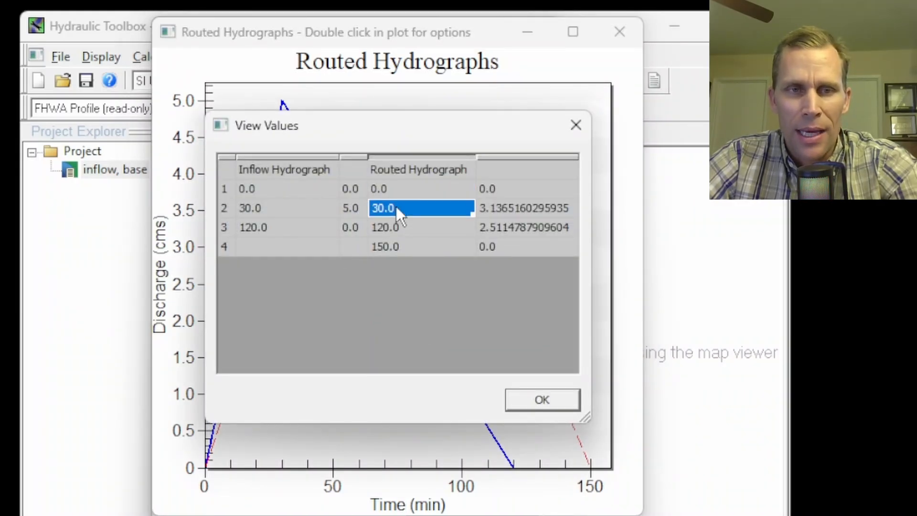
pyautogui.click(406, 188)
pyautogui.click(412, 208)
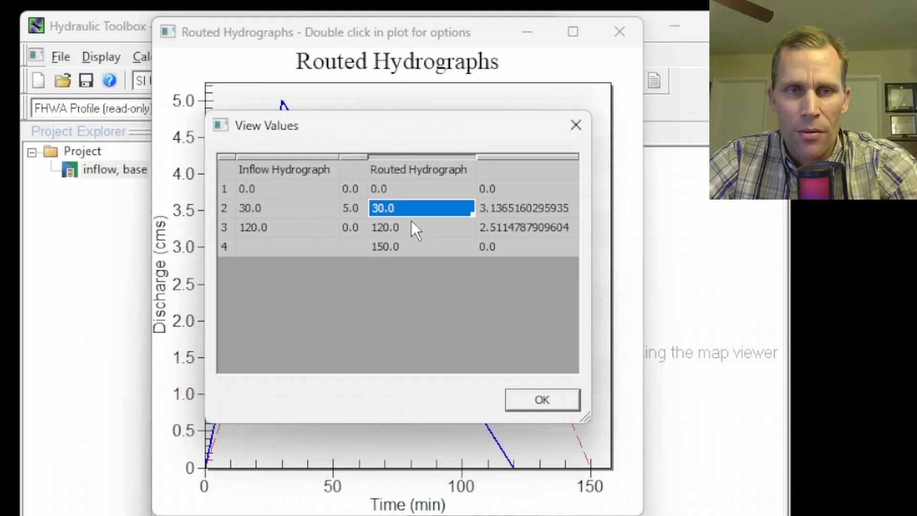
pyautogui.click(409, 228)
pyautogui.click(414, 249)
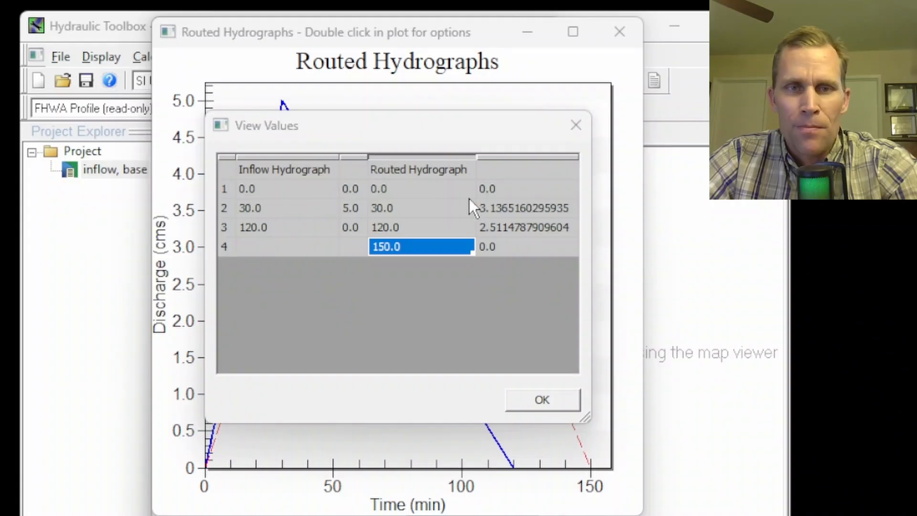
pyautogui.click(500, 209)
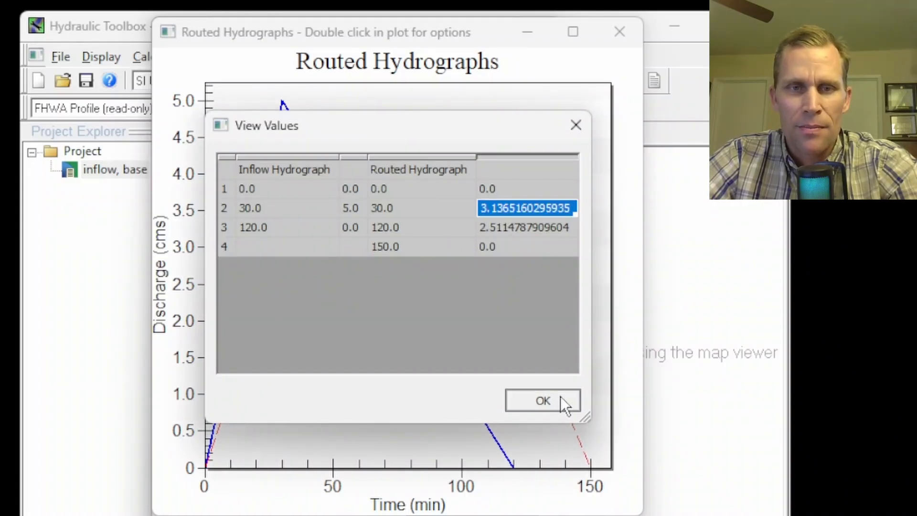
pyautogui.click(543, 399)
pyautogui.click(620, 32)
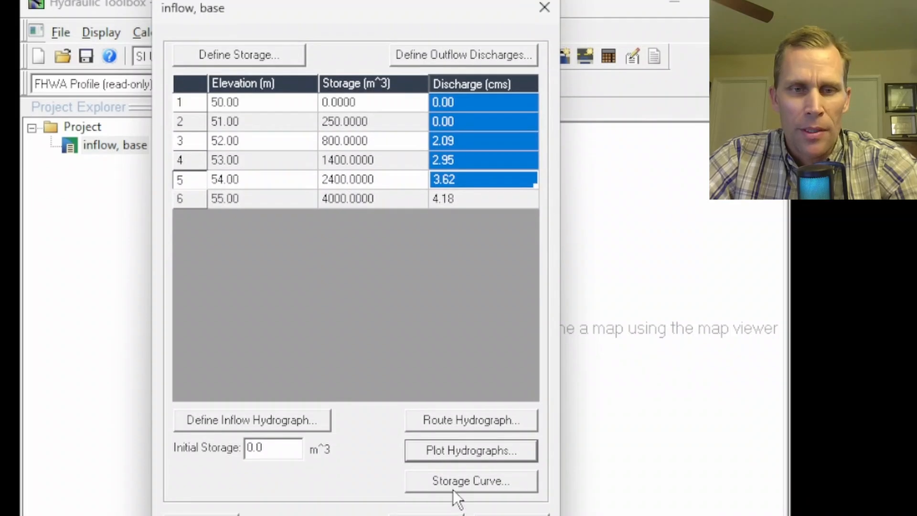
# Step: Plot the basin's storage over time, then close the plot, the storage table and the basin dialog
pyautogui.click(452, 487)
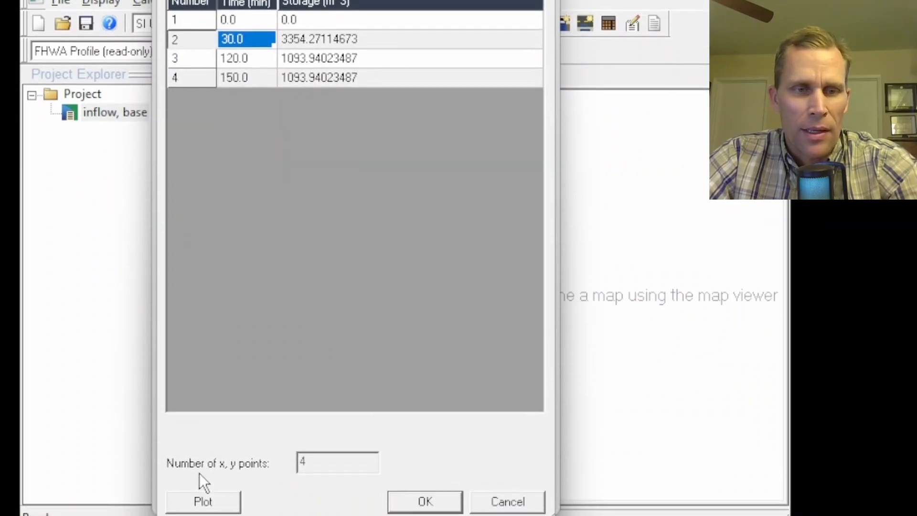
pyautogui.click(210, 492)
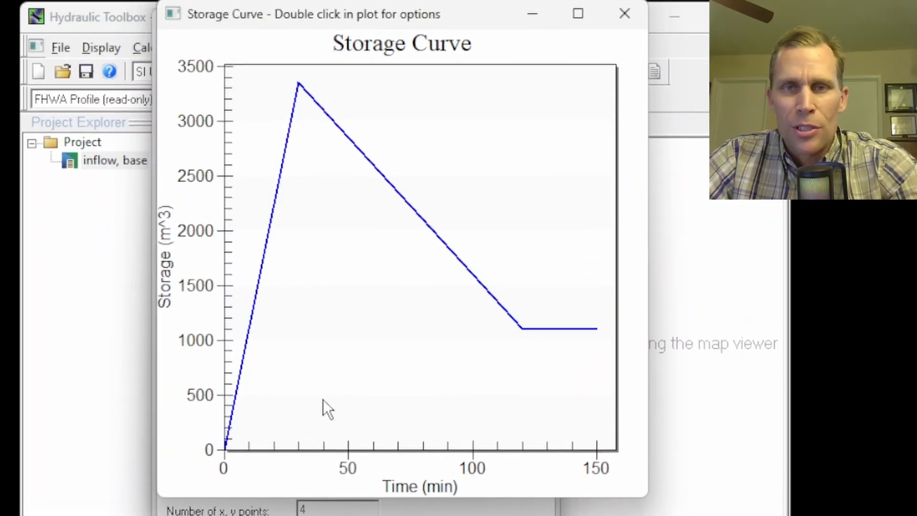
pyautogui.moveTo(472, 15); pyautogui.dragTo(481, 47)
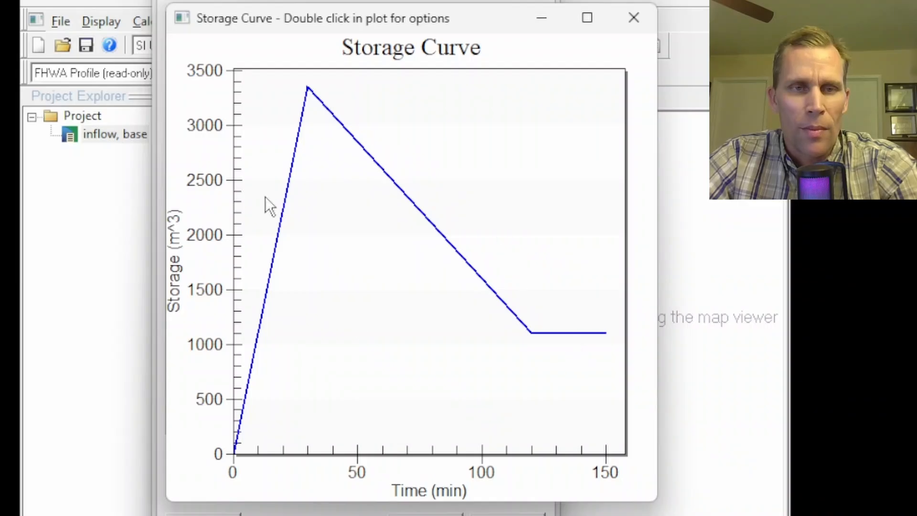
pyautogui.click(645, 19)
pyautogui.click(311, 62)
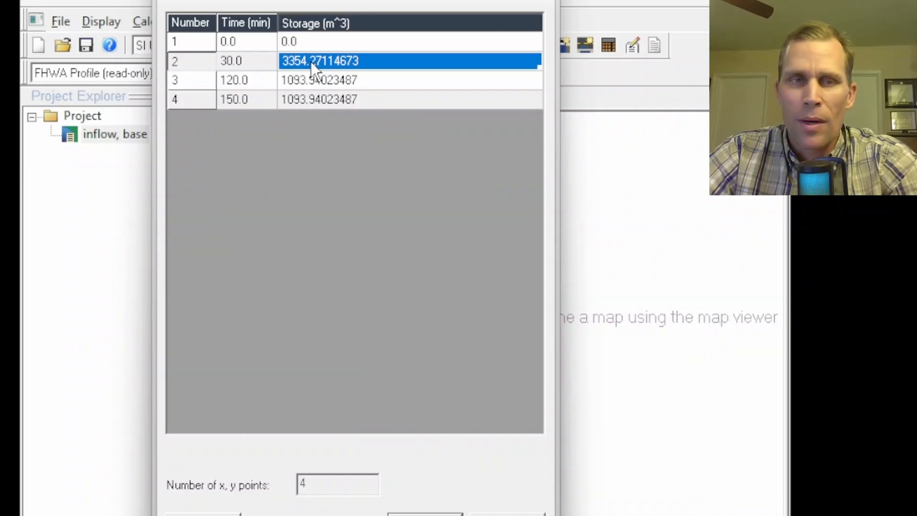
pyautogui.click(542, 3)
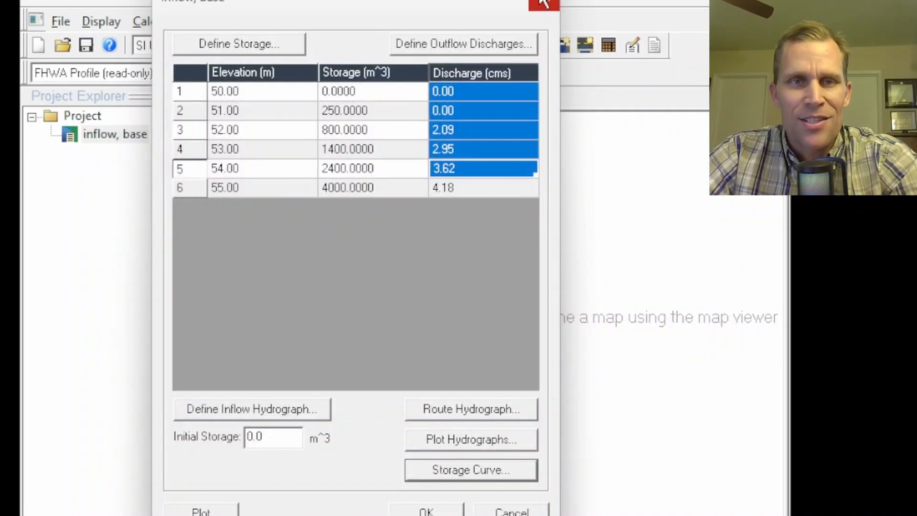
pyautogui.click(545, 4)
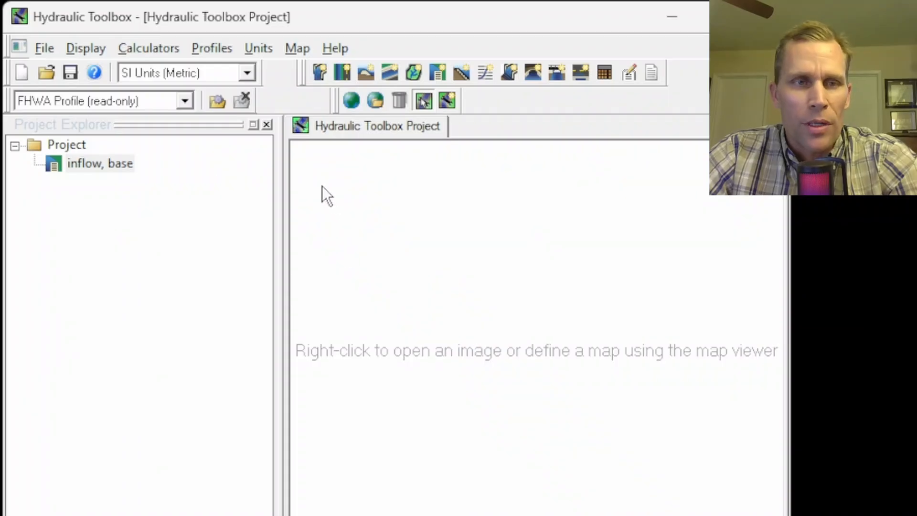
# Step: Duplicate the base detention basin and rename the copy 'inflow, dt = 10 min'
pyautogui.rightClick(87, 162)
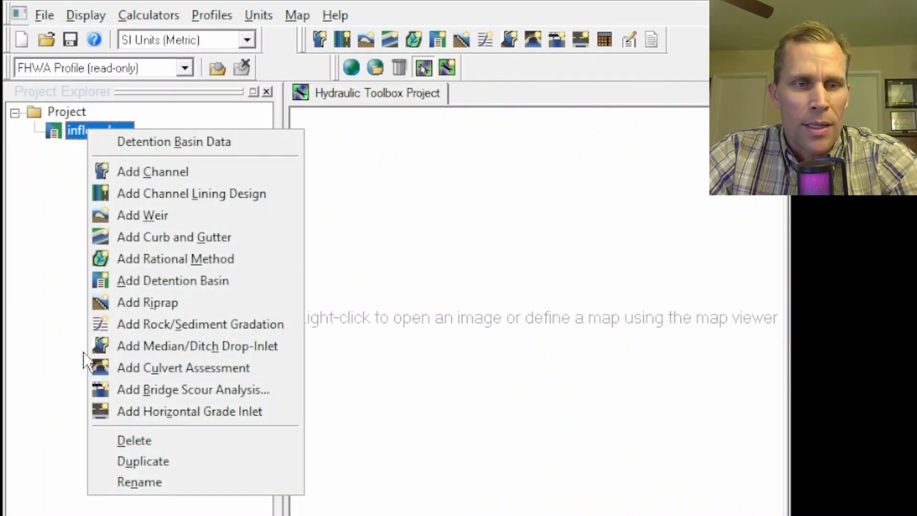
pyautogui.click(147, 460)
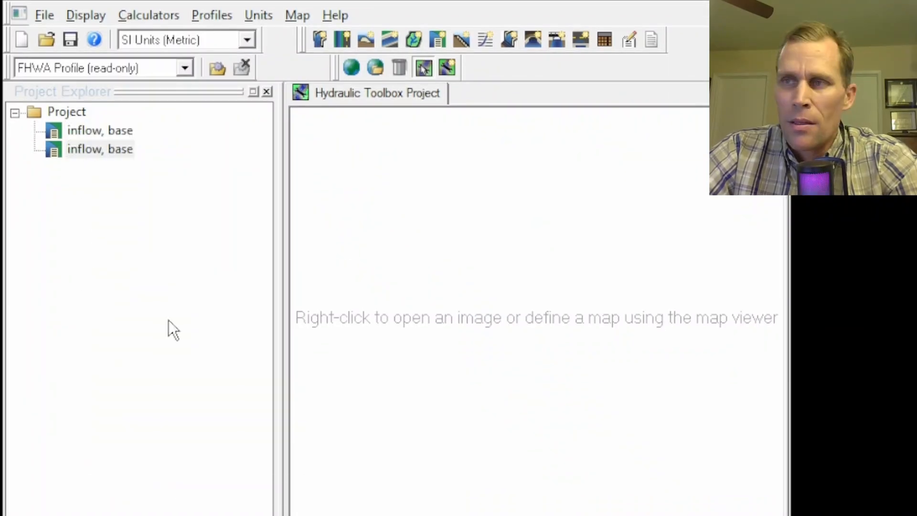
pyautogui.rightClick(90, 150)
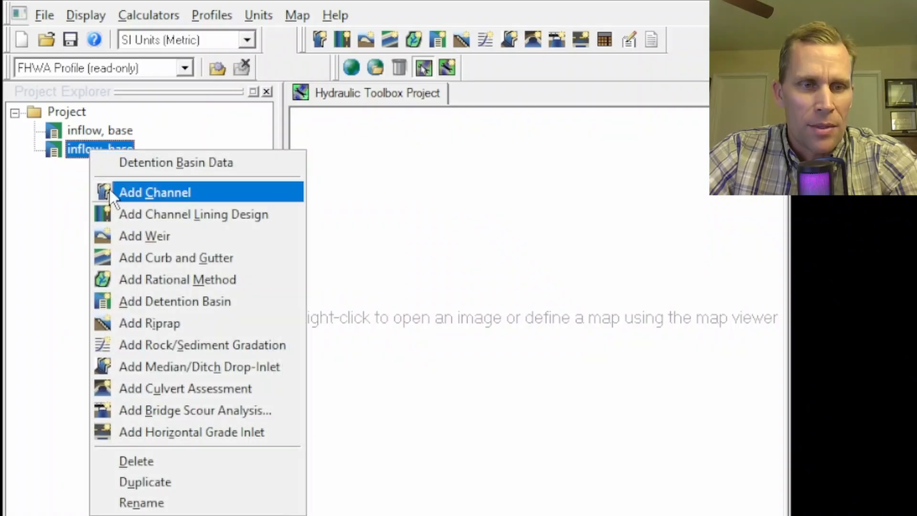
pyautogui.click(159, 501)
pyautogui.press('End')
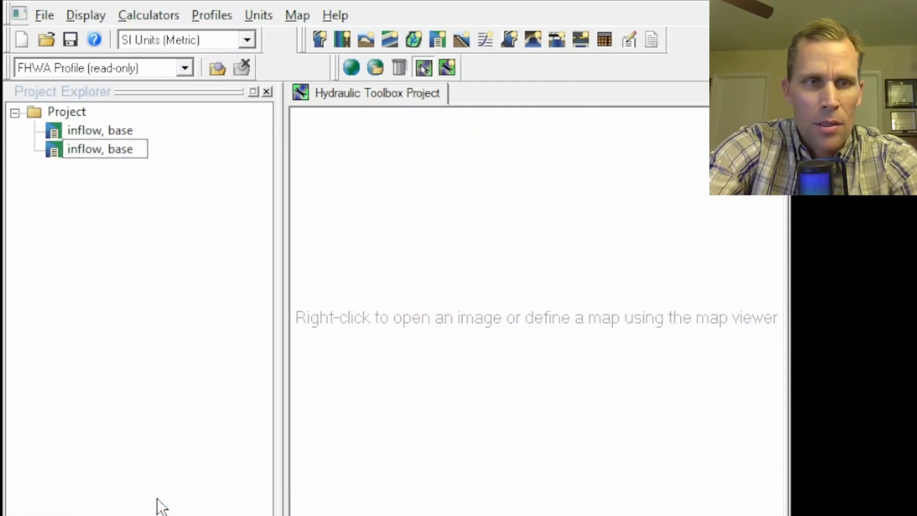
pyautogui.press('BackSpace')
pyautogui.press('BackSpace')
pyautogui.press('BackSpace')
pyautogui.press('BackSpace')
pyautogui.write('dt = 10 min')
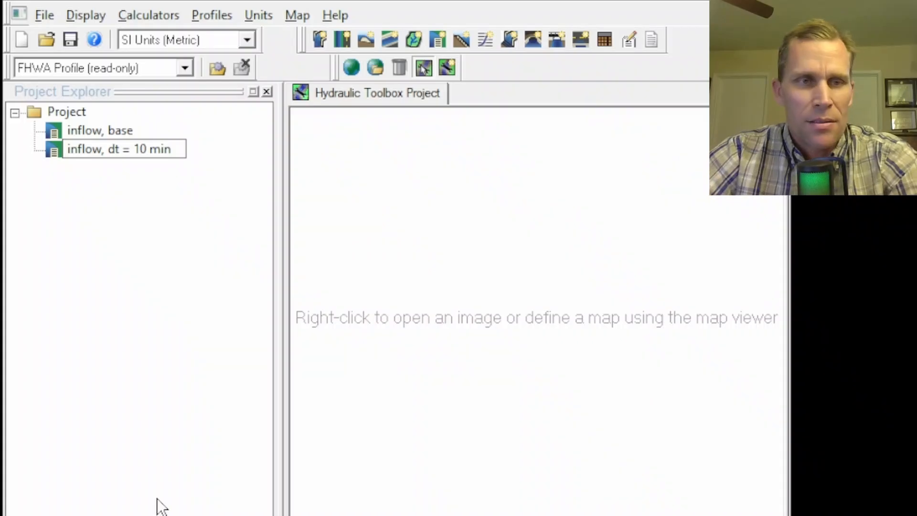
pyautogui.press('Return')
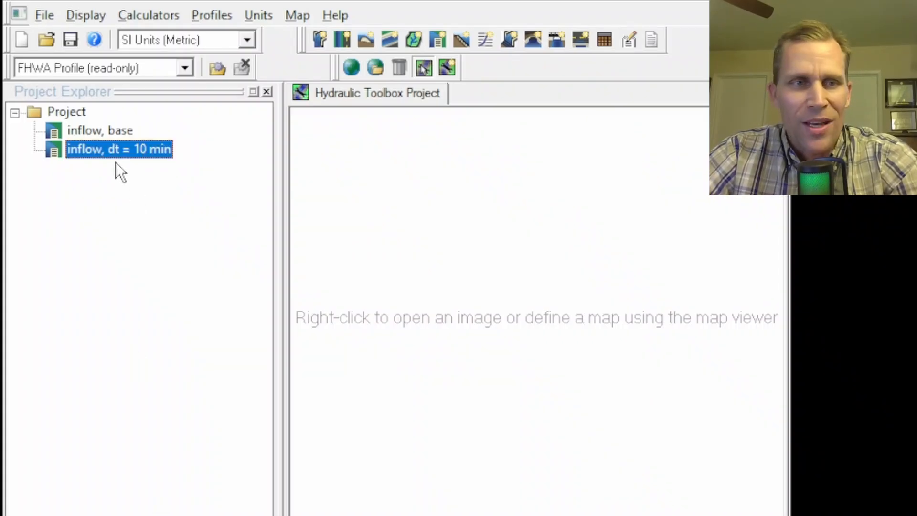
# Step: Open the copy's storage definition, cancel it, close the dialog and delete the duplicated basin
pyautogui.doubleClick(105, 151)
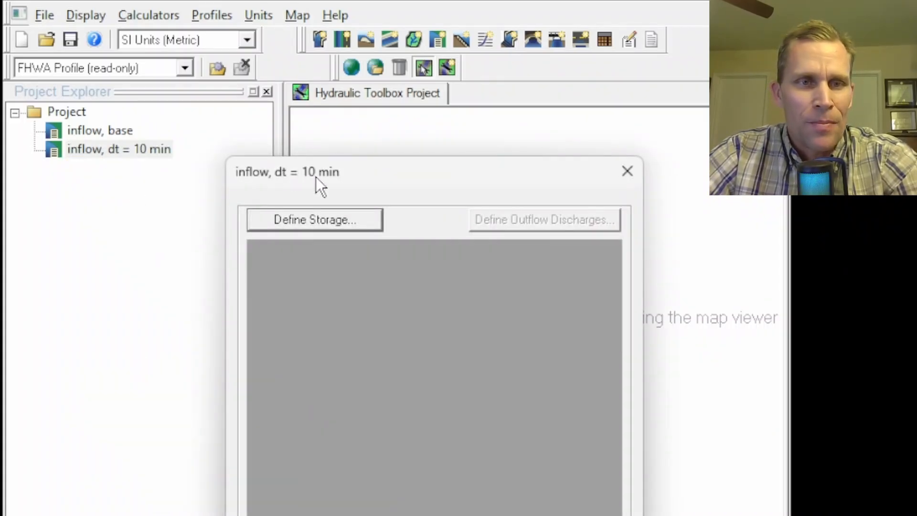
pyautogui.moveTo(316, 177); pyautogui.dragTo(190, 5)
pyautogui.moveTo(189, 41); pyautogui.dragTo(183, 41)
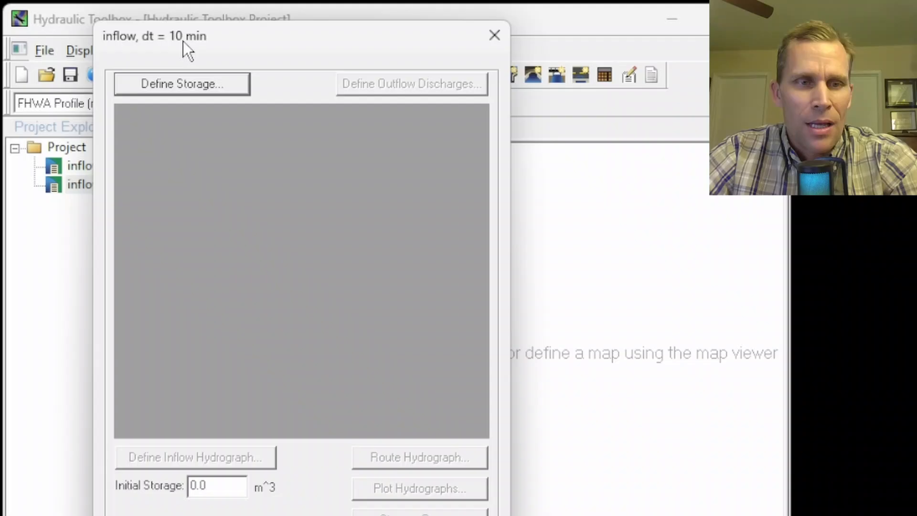
pyautogui.click(176, 88)
pyautogui.click(363, 318)
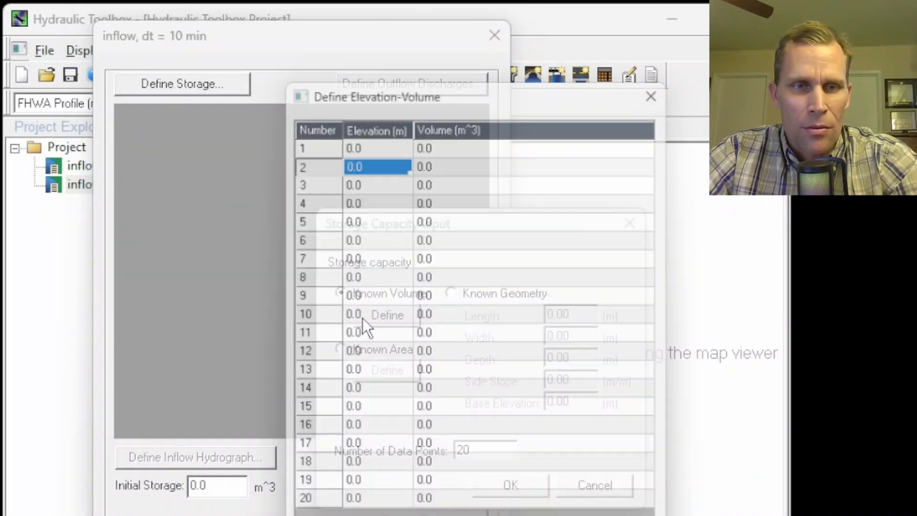
pyautogui.click(665, 88)
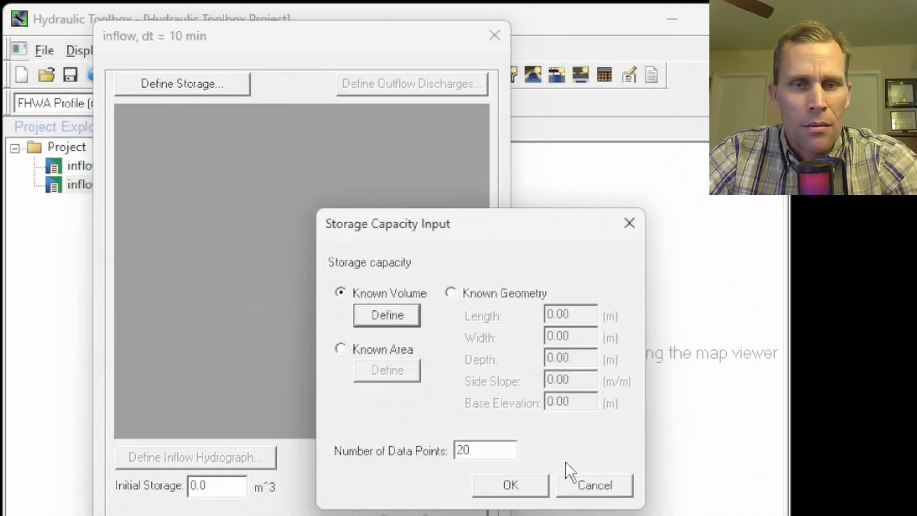
pyautogui.click(569, 472)
pyautogui.click(494, 36)
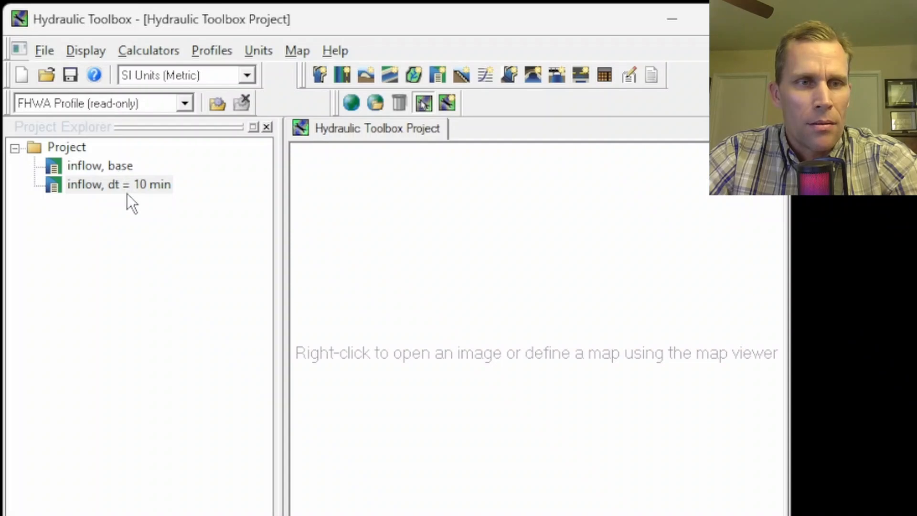
pyautogui.rightClick(128, 194)
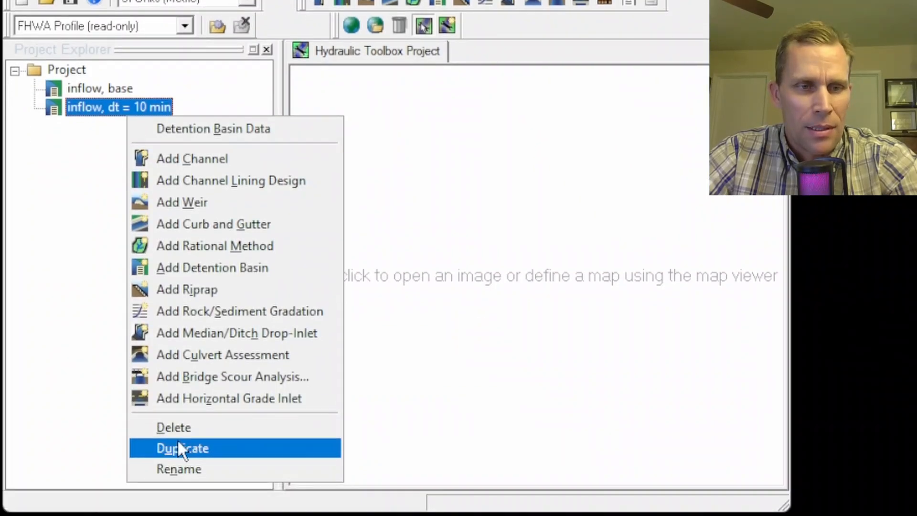
pyautogui.click(173, 427)
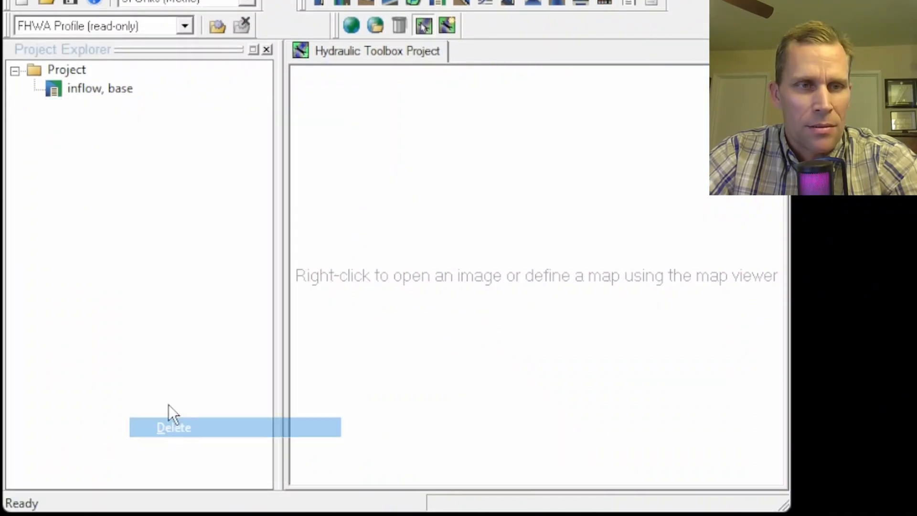
# Step: Reopen the base basin's storage input, close it, and save the project as project2.hyd, replacing the existing file
pyautogui.doubleClick(90, 90)
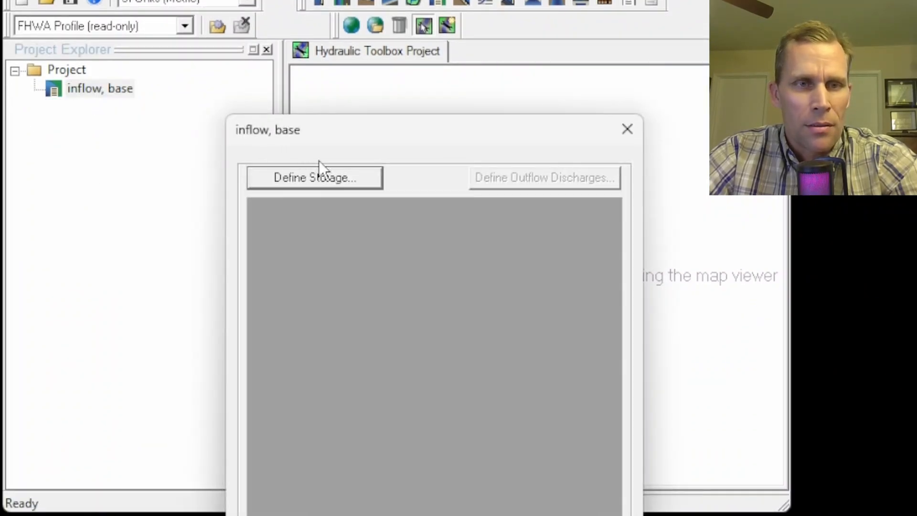
pyautogui.click(325, 178)
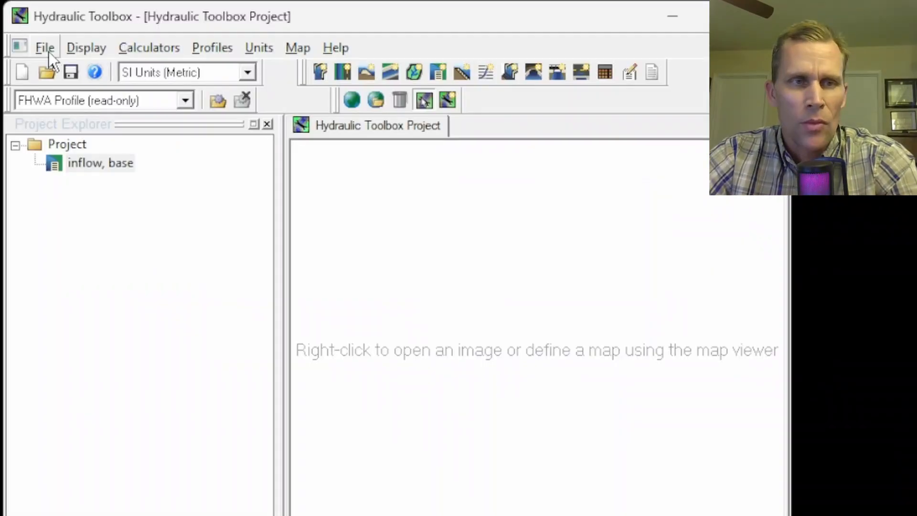
pyautogui.click(49, 51)
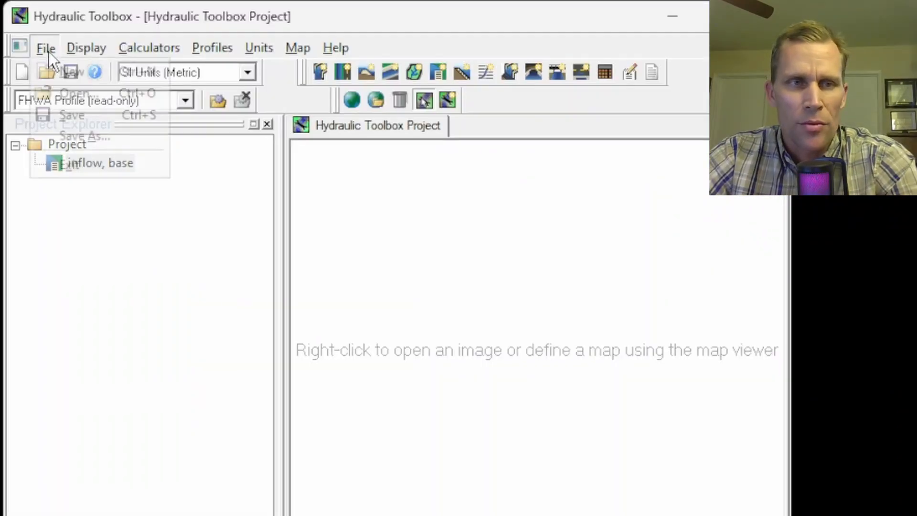
pyautogui.click(71, 114)
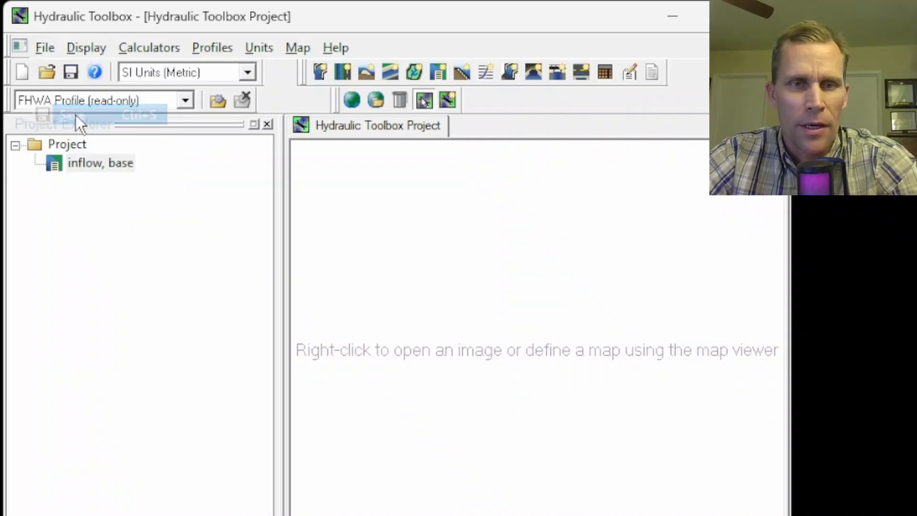
pyautogui.doubleClick(246, 231)
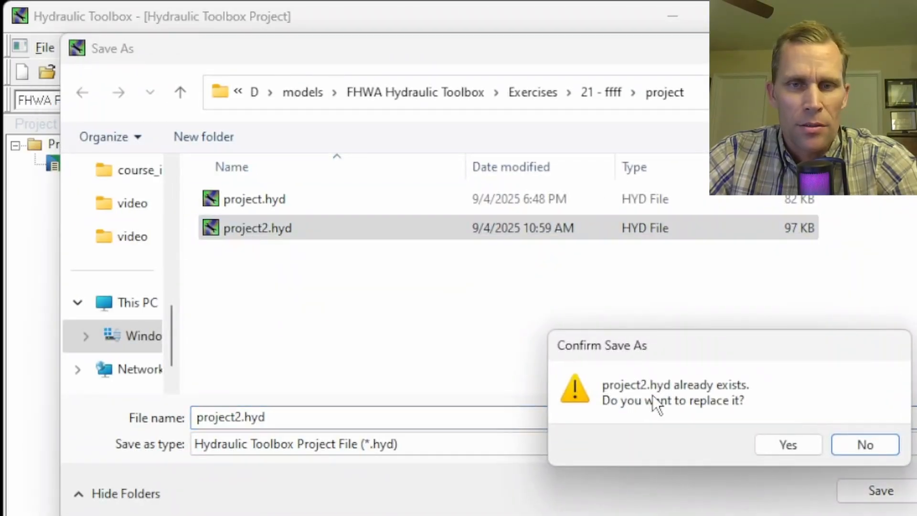
pyautogui.click(789, 445)
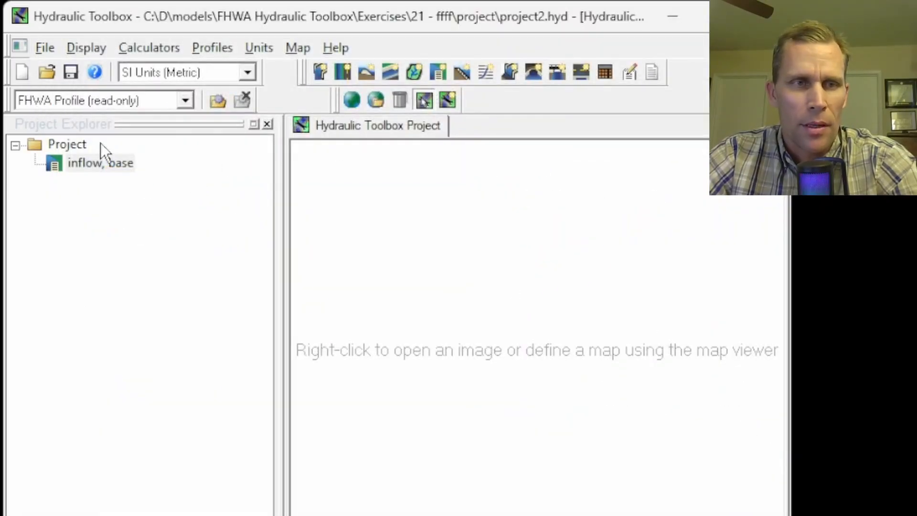
# Step: Duplicate the base basin again and name the new copy 'inflow, dt = 10 min'
pyautogui.rightClick(86, 164)
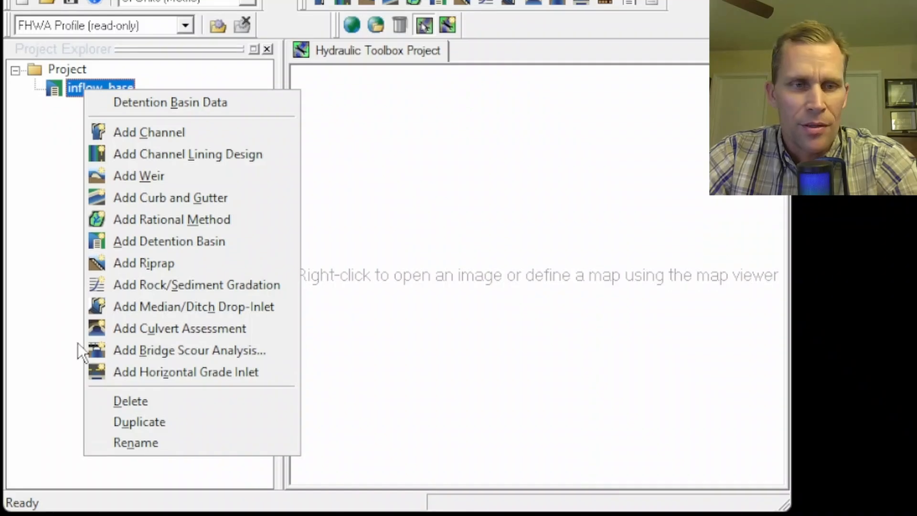
pyautogui.click(126, 424)
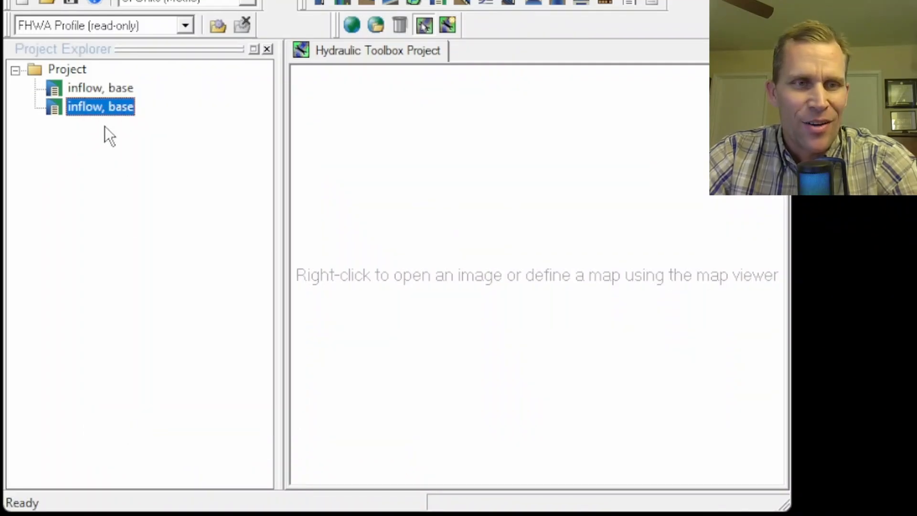
pyautogui.rightClick(93, 110)
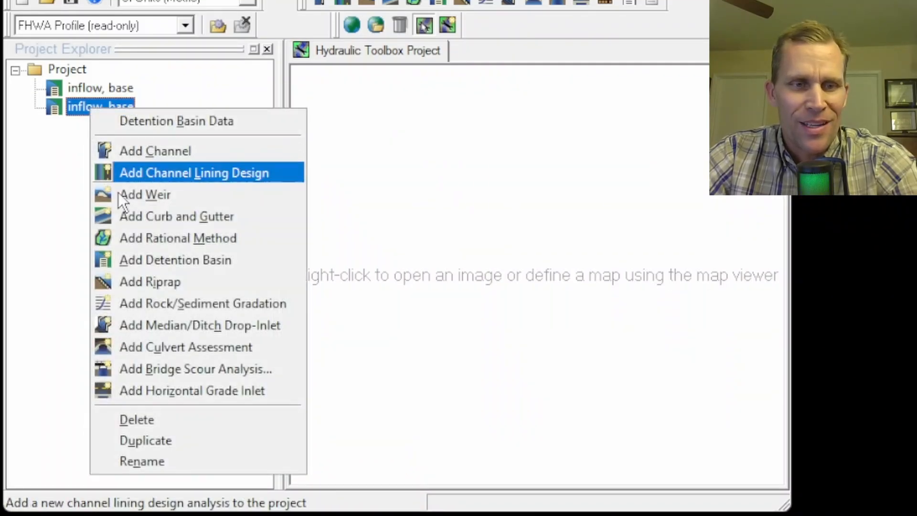
pyautogui.click(143, 462)
pyautogui.press('End')
pyautogui.press('BackSpace')
pyautogui.press('BackSpace')
pyautogui.press('BackSpace')
pyautogui.press('BackSpace')
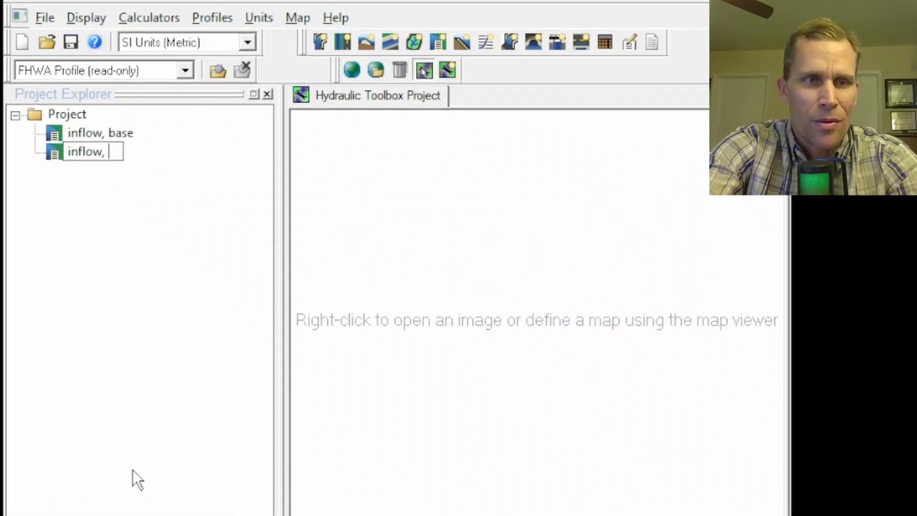
pyautogui.write('dt = 10 min')
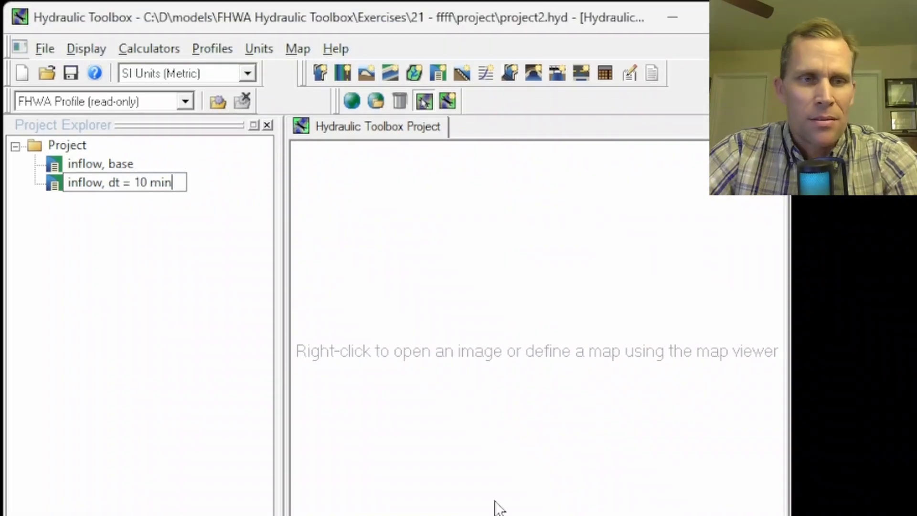
pyautogui.press('Return')
# Step: Open the 'inflow, dt = 10 min' basin's detention basin data and its inflow hydrograph definition
pyautogui.rightClick(95, 185)
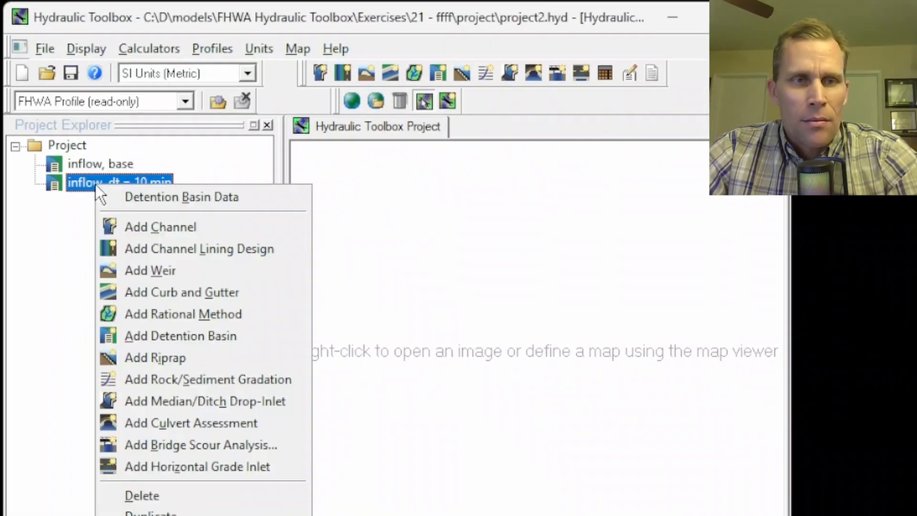
pyautogui.click(139, 198)
pyautogui.moveTo(371, 207); pyautogui.dragTo(207, 42)
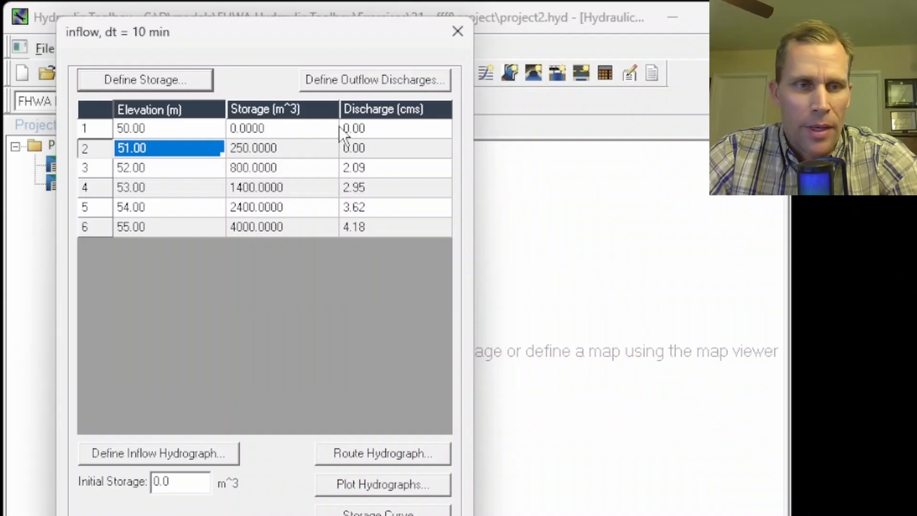
pyautogui.click(168, 453)
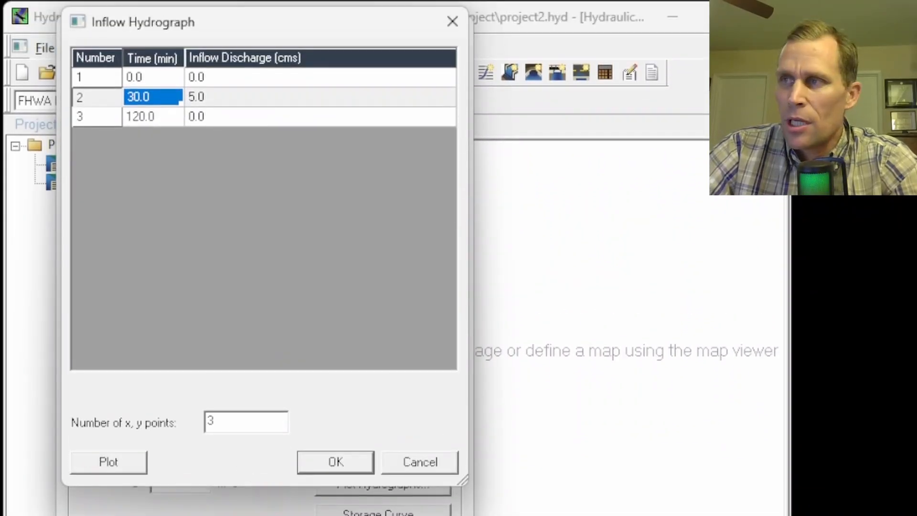
# Step: Switch to the spreadsheet and examine the basin geometry and the inflow tables for each time step
pyautogui.moveTo(915, 222); pyautogui.dragTo(769, 2)
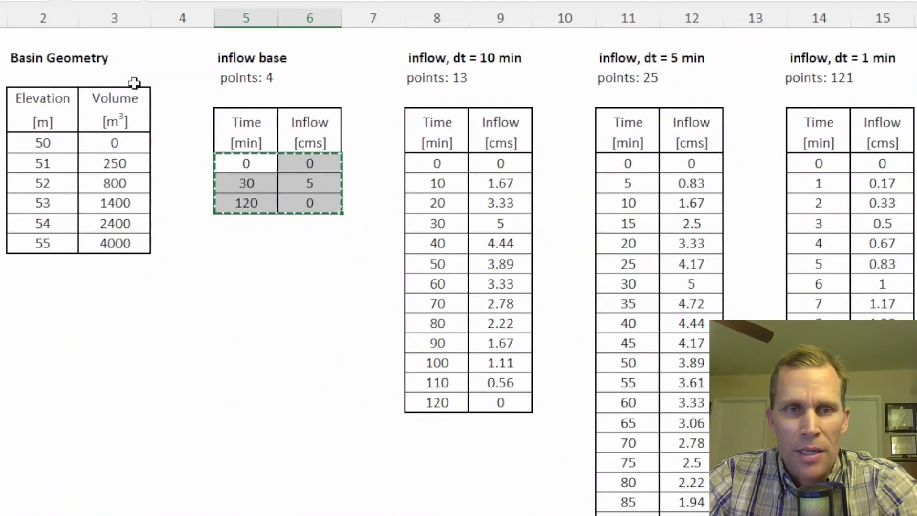
pyautogui.moveTo(34, 62); pyautogui.dragTo(119, 222)
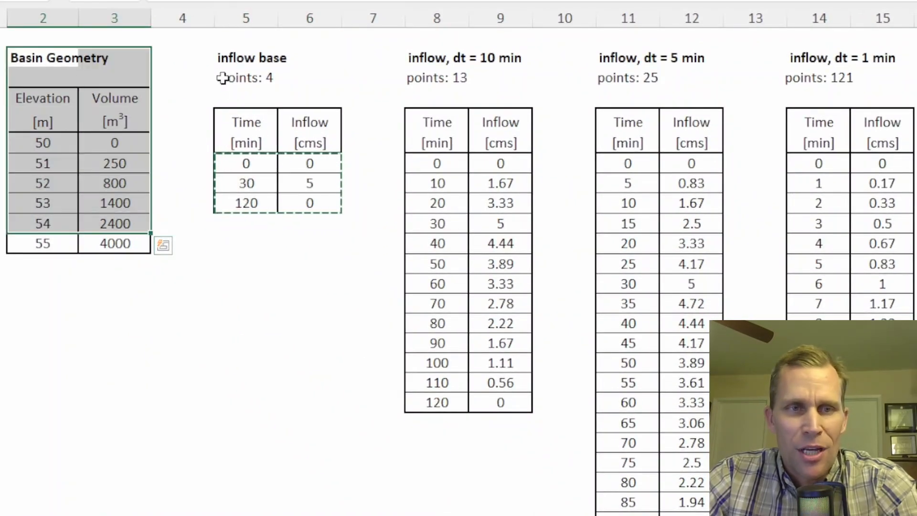
pyautogui.moveTo(221, 58); pyautogui.dragTo(884, 485)
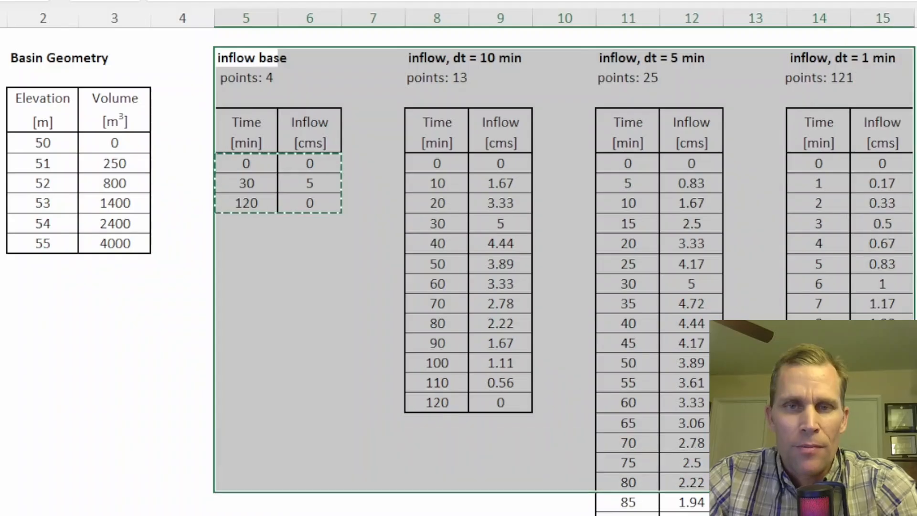
pyautogui.click(337, 266)
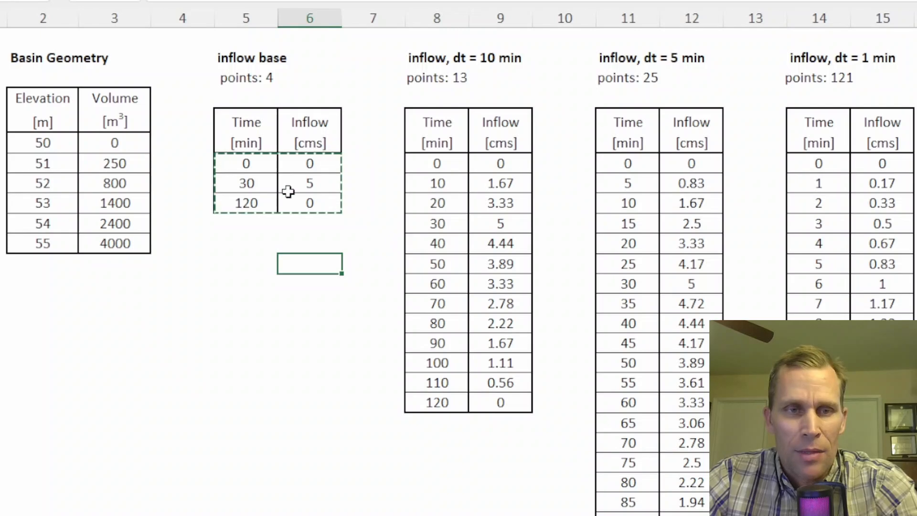
pyautogui.click(249, 165)
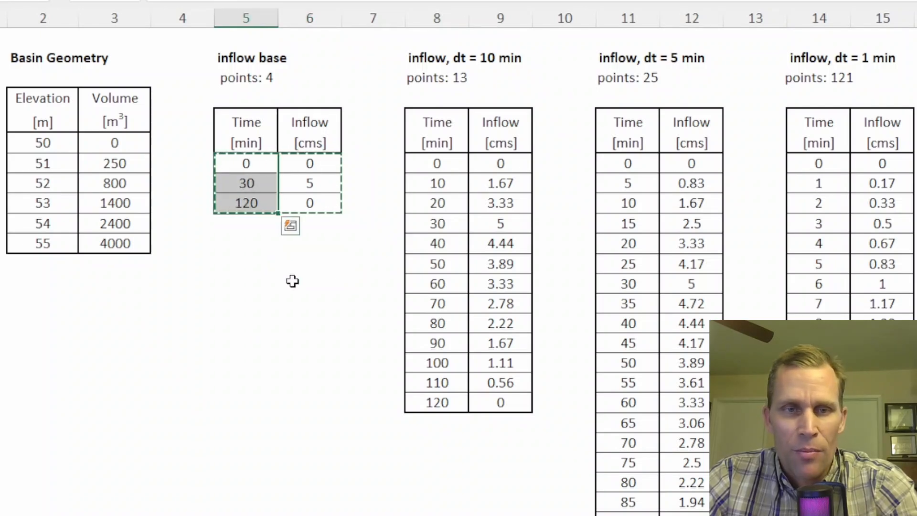
pyautogui.moveTo(430, 165); pyautogui.dragTo(500, 396)
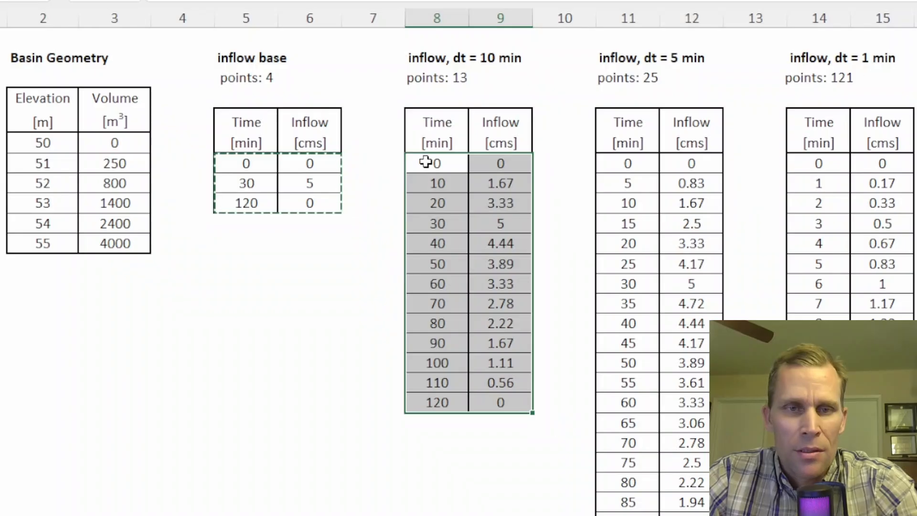
pyautogui.moveTo(426, 163); pyautogui.dragTo(501, 407)
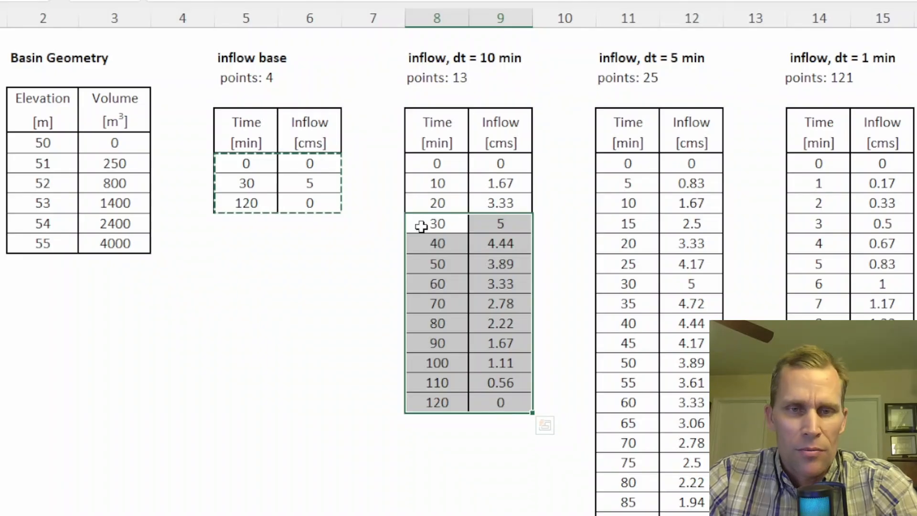
pyautogui.moveTo(421, 224); pyautogui.dragTo(475, 226)
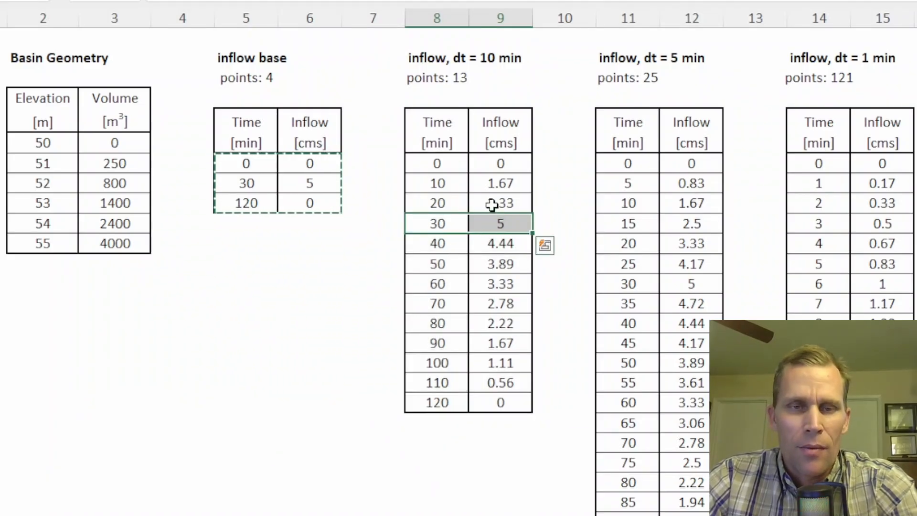
pyautogui.moveTo(438, 163); pyautogui.dragTo(496, 380)
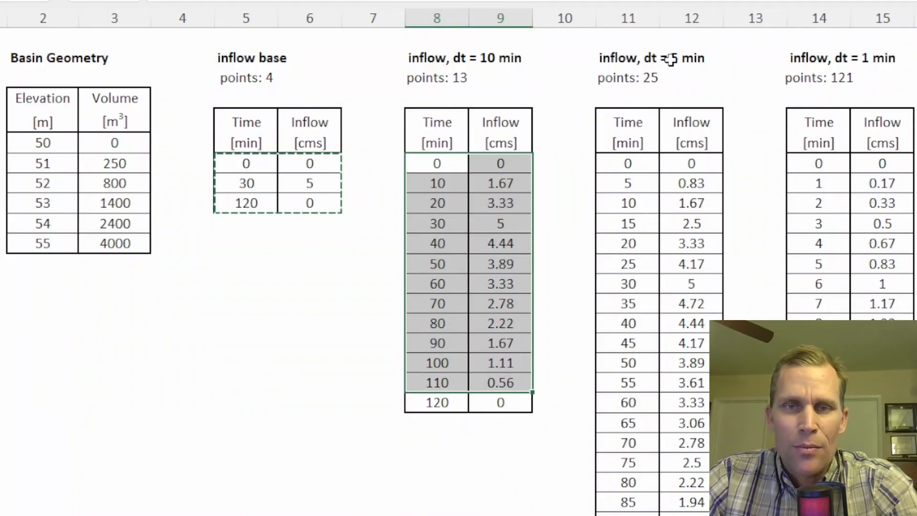
pyautogui.moveTo(629, 163); pyautogui.dragTo(687, 407)
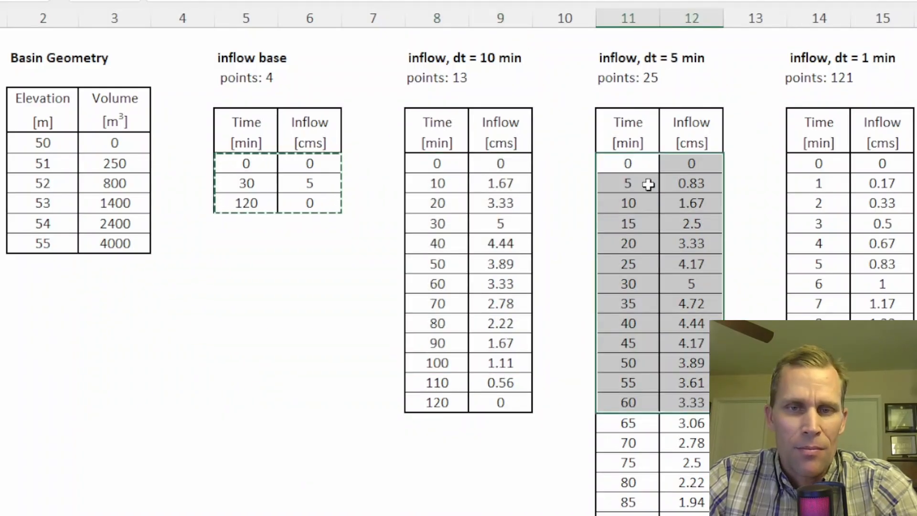
pyautogui.moveTo(635, 164); pyautogui.dragTo(634, 189)
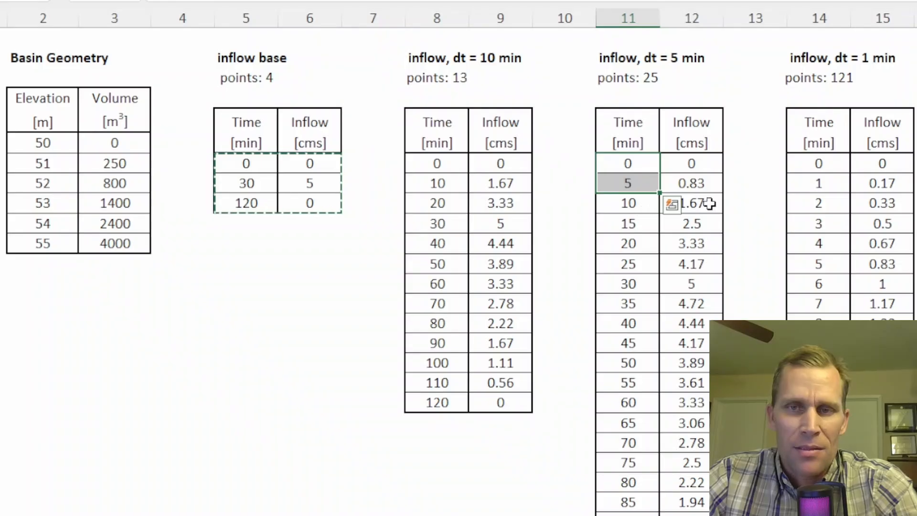
pyautogui.moveTo(810, 165); pyautogui.dragTo(812, 205)
pyautogui.click(818, 260)
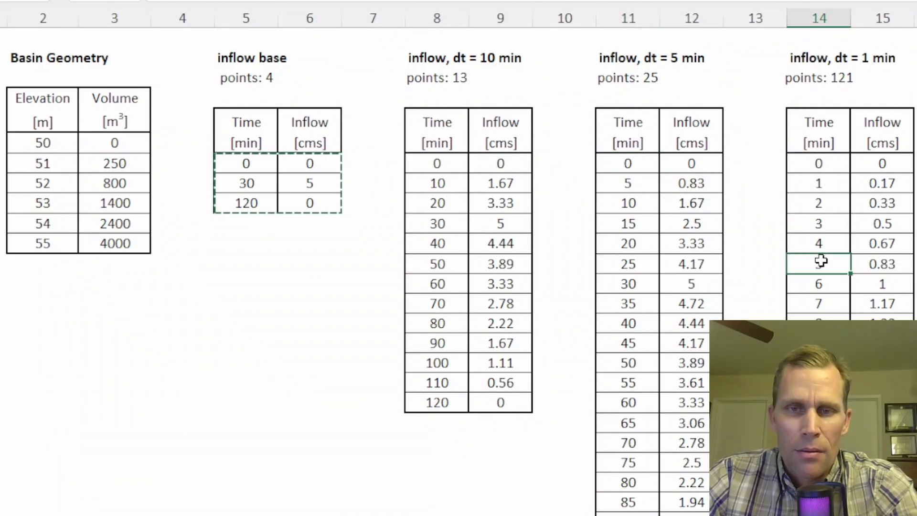
pyautogui.moveTo(501, 183); pyautogui.dragTo(506, 304)
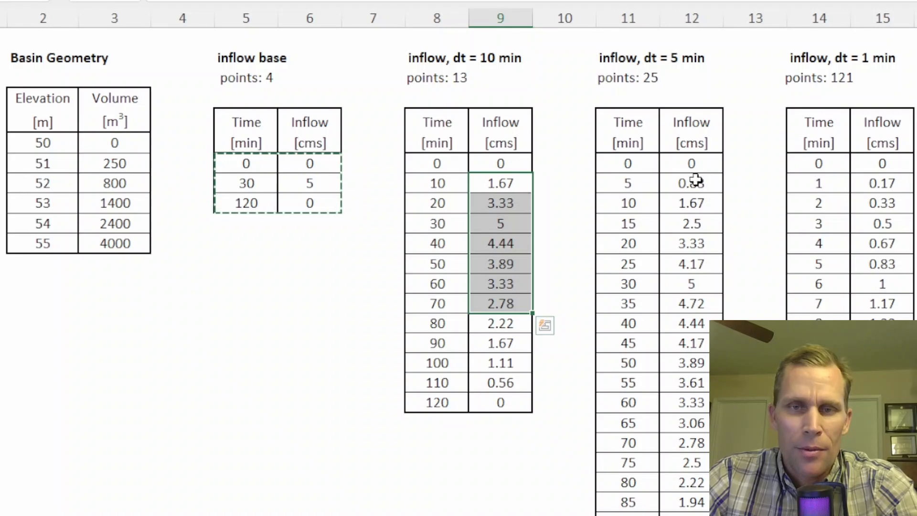
pyautogui.moveTo(696, 180); pyautogui.dragTo(693, 303)
pyautogui.click(260, 186)
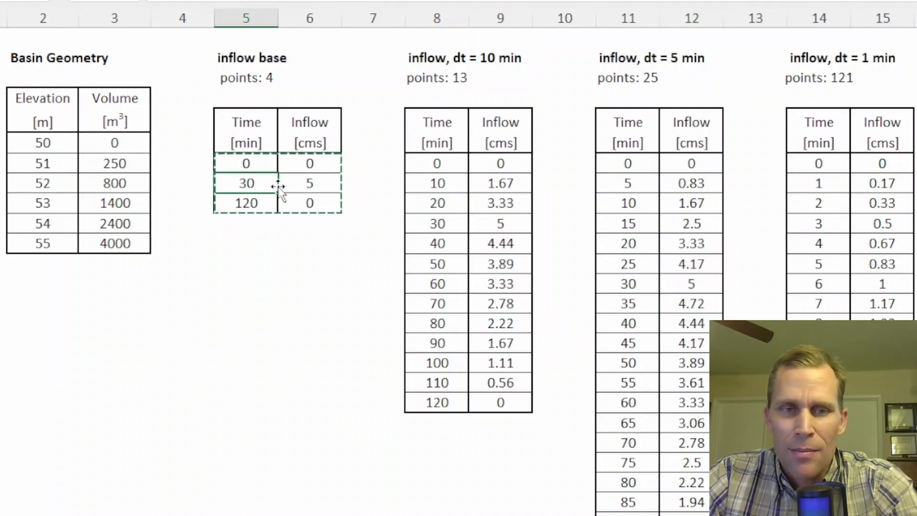
pyautogui.click(312, 186)
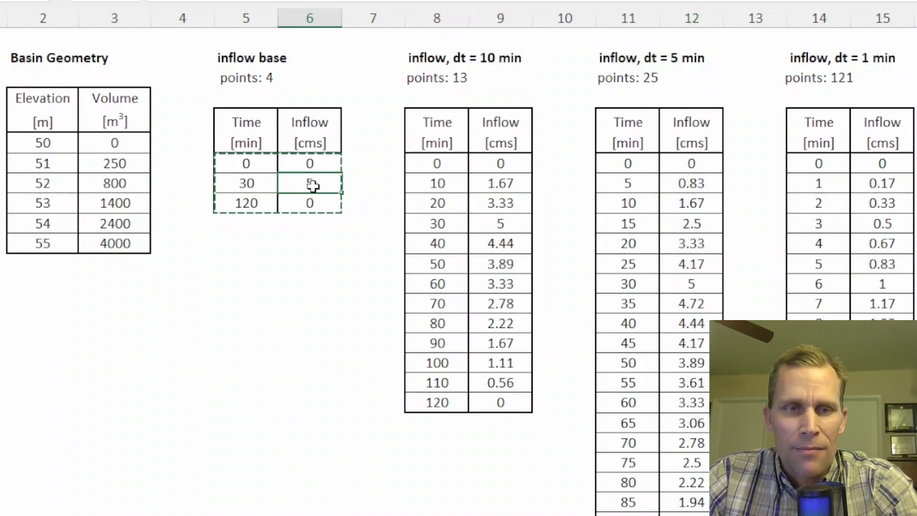
pyautogui.moveTo(459, 223); pyautogui.dragTo(492, 224)
pyautogui.moveTo(568, 291); pyautogui.dragTo(632, 289)
pyautogui.scroll(-10, 772, 318)
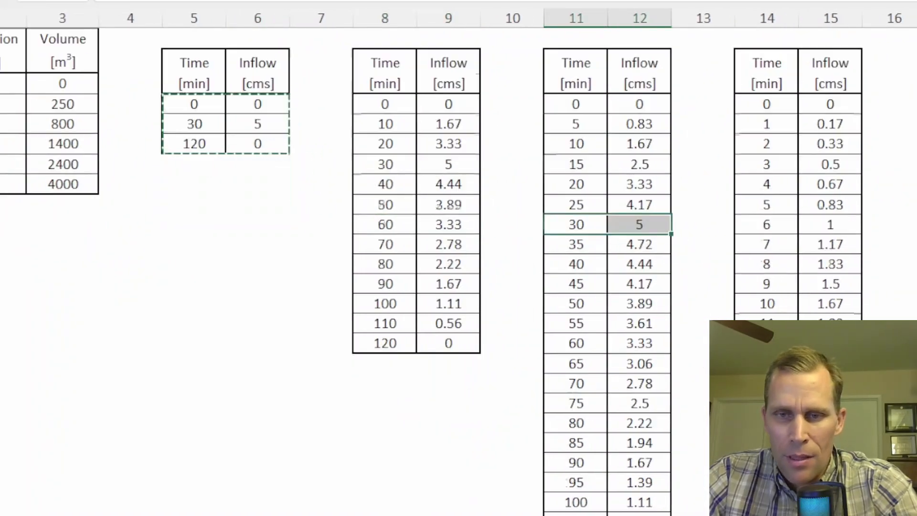
pyautogui.moveTo(760, 169); pyautogui.dragTo(813, 172)
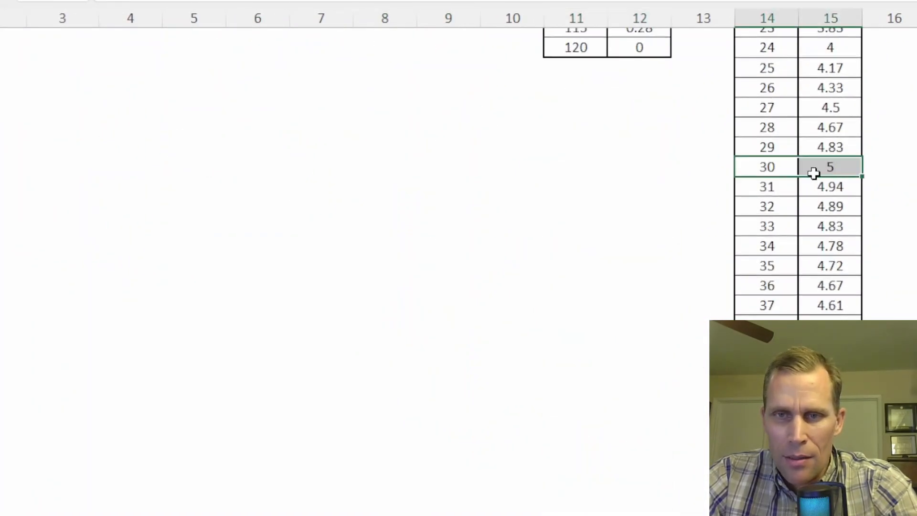
pyautogui.scroll(10, 606, 252)
pyautogui.click(340, 63)
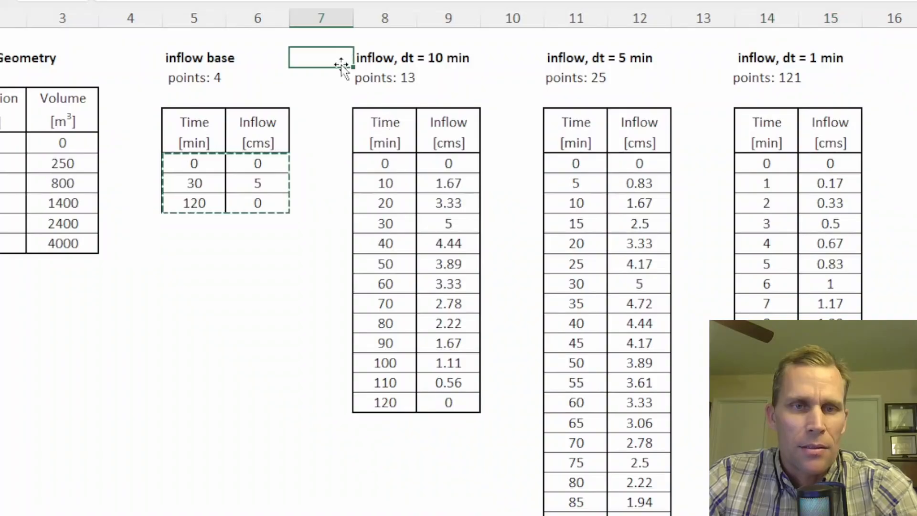
# Step: Copy the time and inflow values of the 'inflow, dt = 10 min' table
pyautogui.click(380, 163)
pyautogui.moveTo(381, 163); pyautogui.dragTo(438, 400)
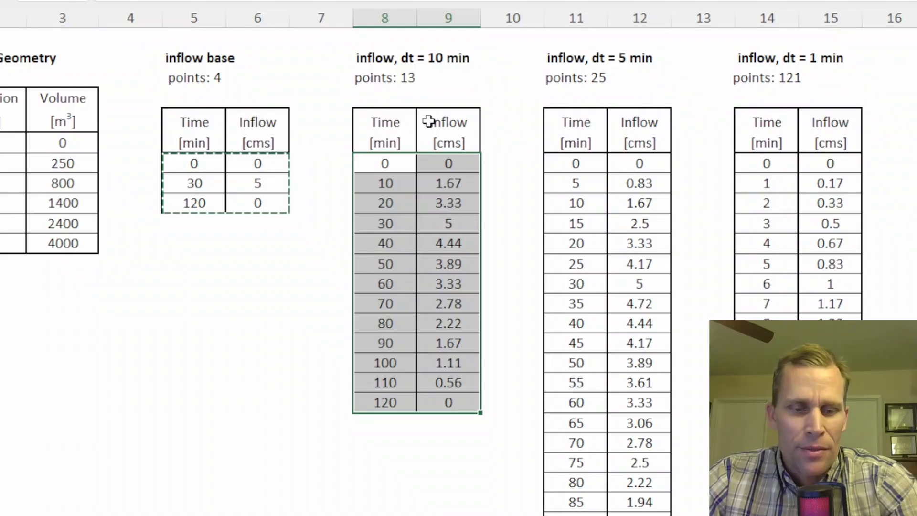
pyautogui.hotkey('ctrl', 'c')
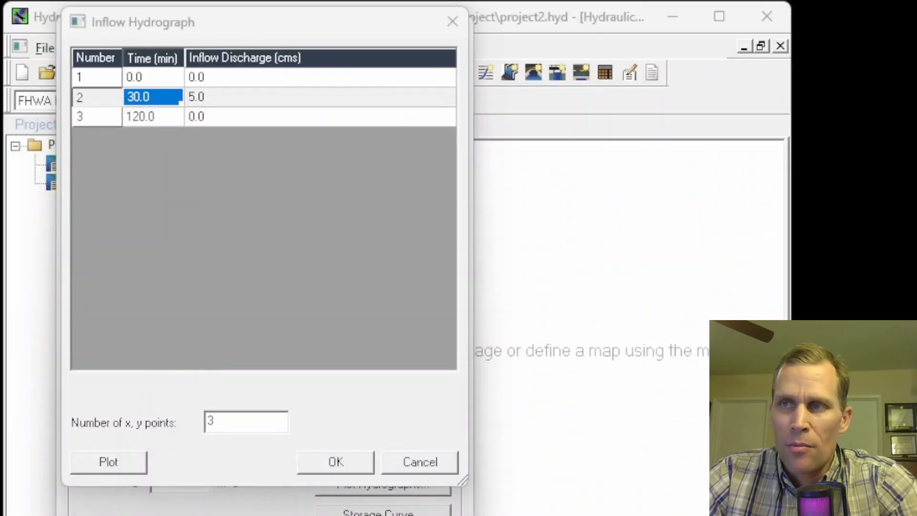
# Step: Set the inflow hydrograph to 13 points and paste the copied 10-minute time and inflow values
pyautogui.doubleClick(253, 422)
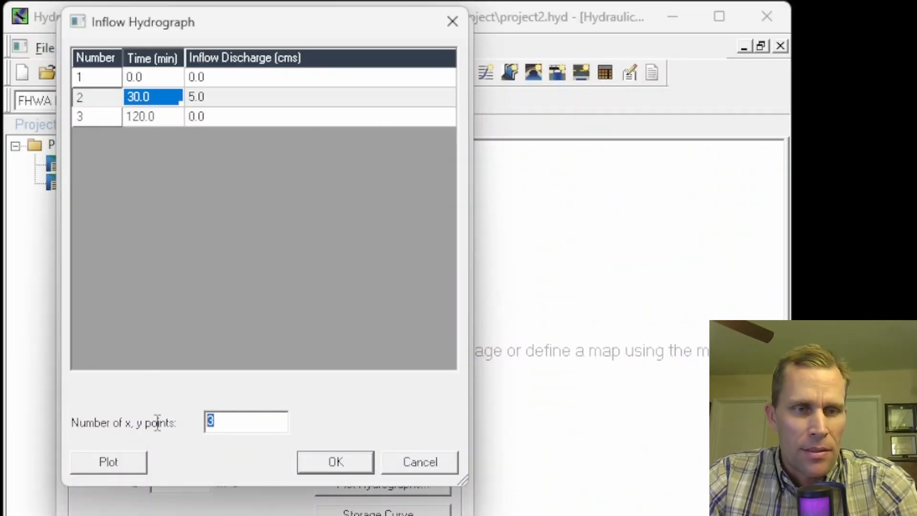
pyautogui.write('13')
pyautogui.press('Tab')
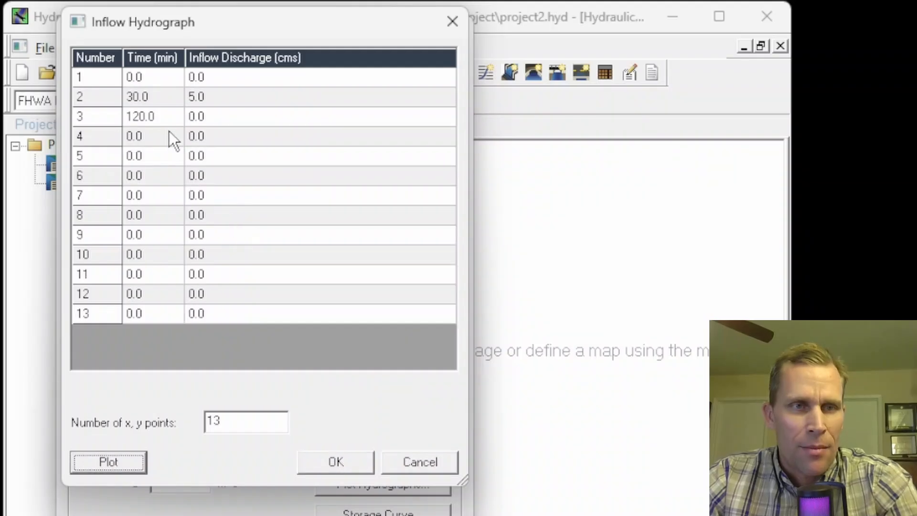
pyautogui.click(156, 79)
pyautogui.hotkey('ctrl', 'v')
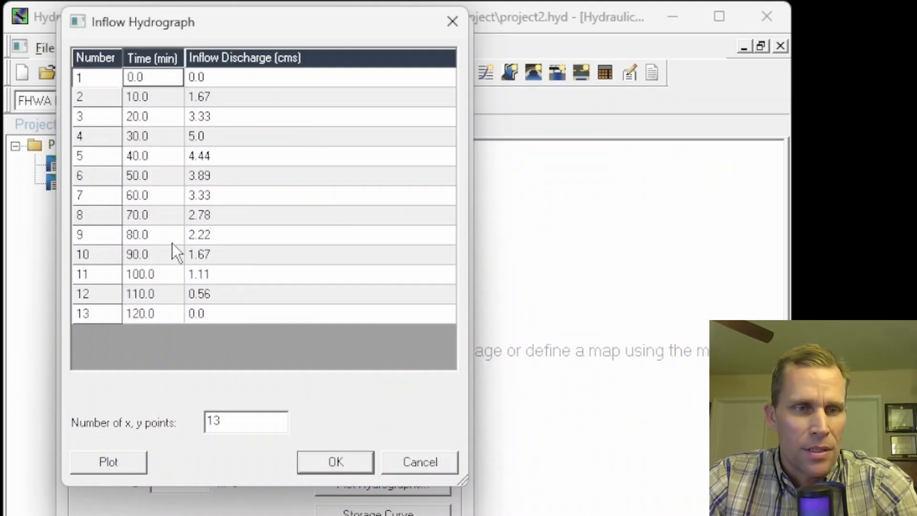
# Step: Plot the new inflow hydrograph, close the plot and accept the inflow data
pyautogui.click(114, 462)
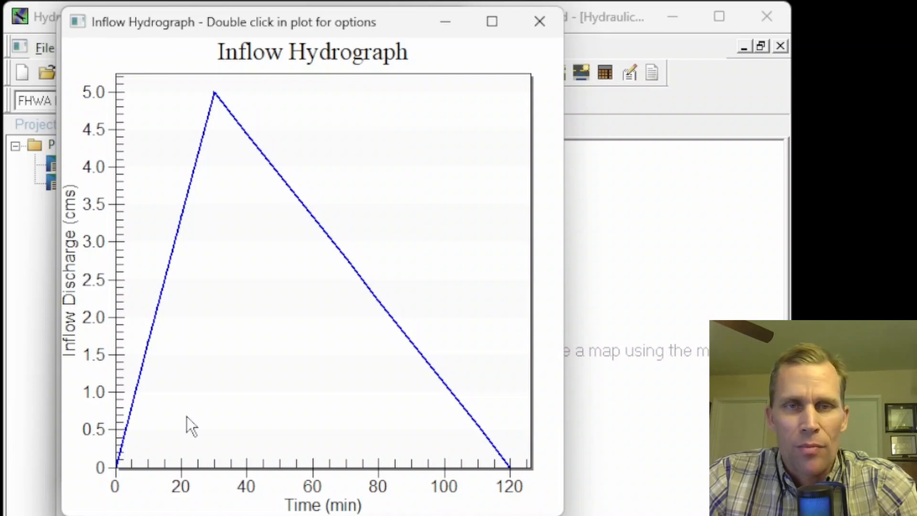
pyautogui.click(539, 22)
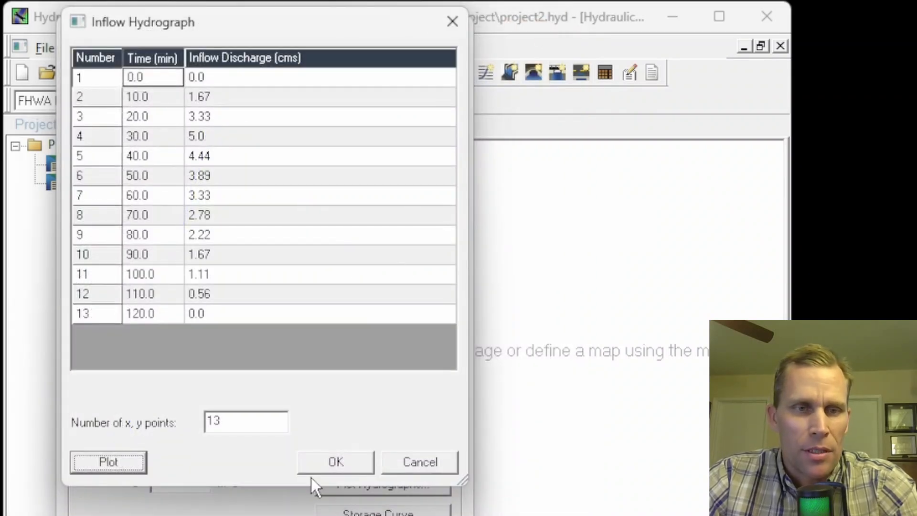
pyautogui.click(320, 462)
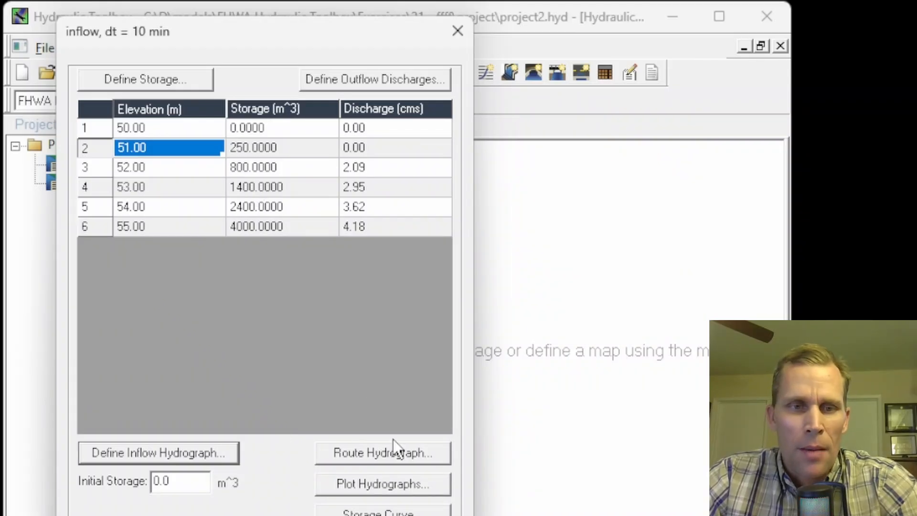
# Step: Route the hydrograph, plot the routed outflow and inspect its peak discharge before closing the results
pyautogui.click(371, 452)
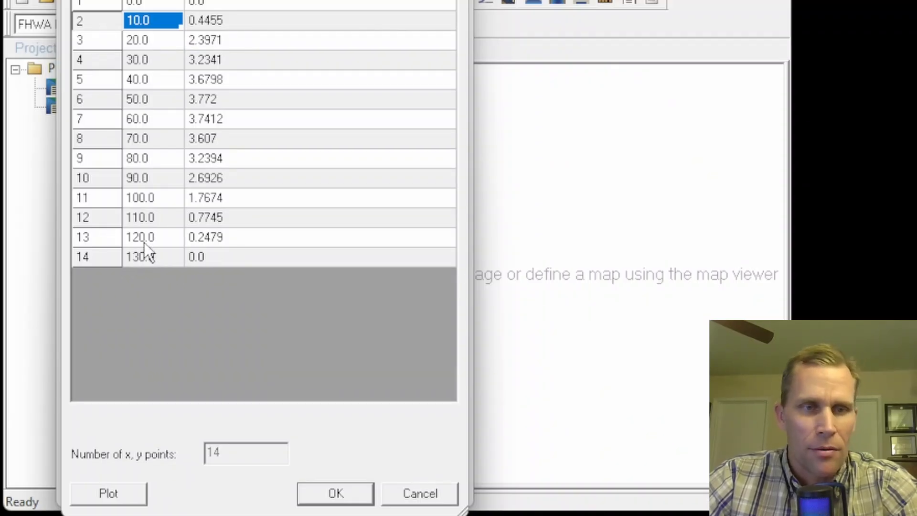
pyautogui.click(113, 493)
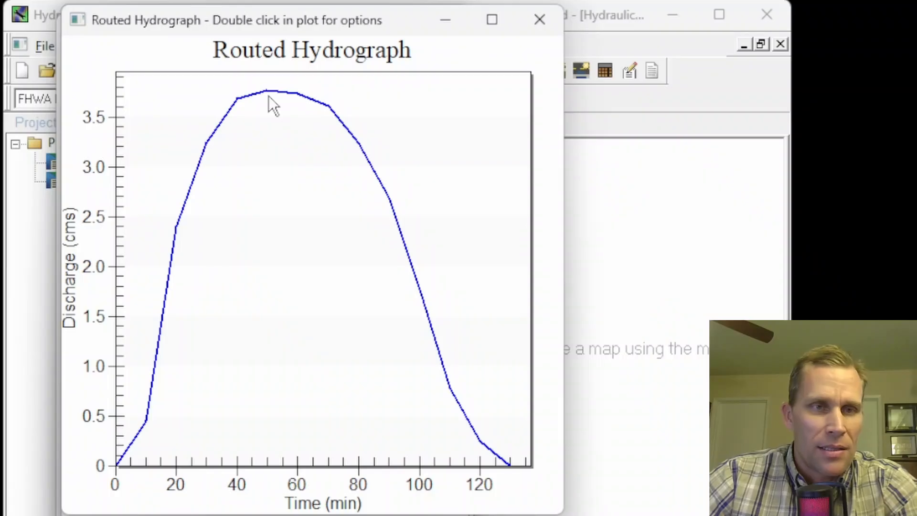
pyautogui.click(540, 19)
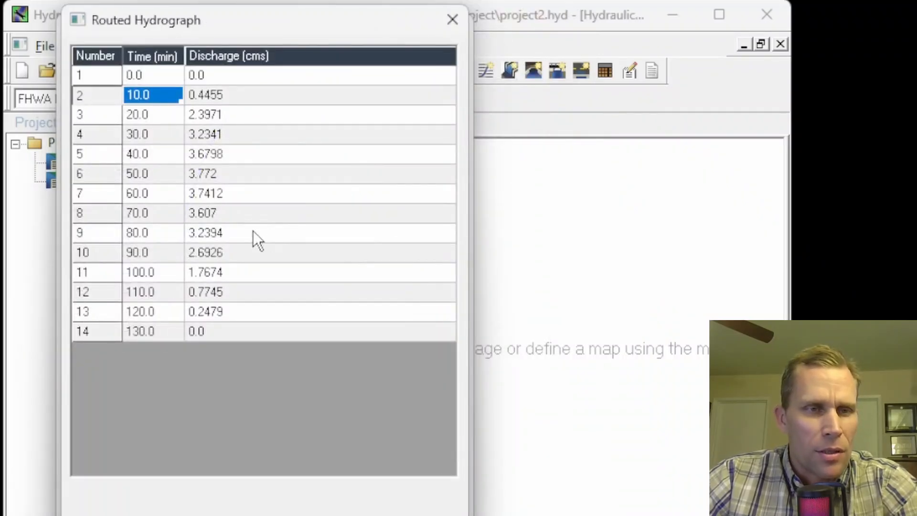
pyautogui.click(232, 181)
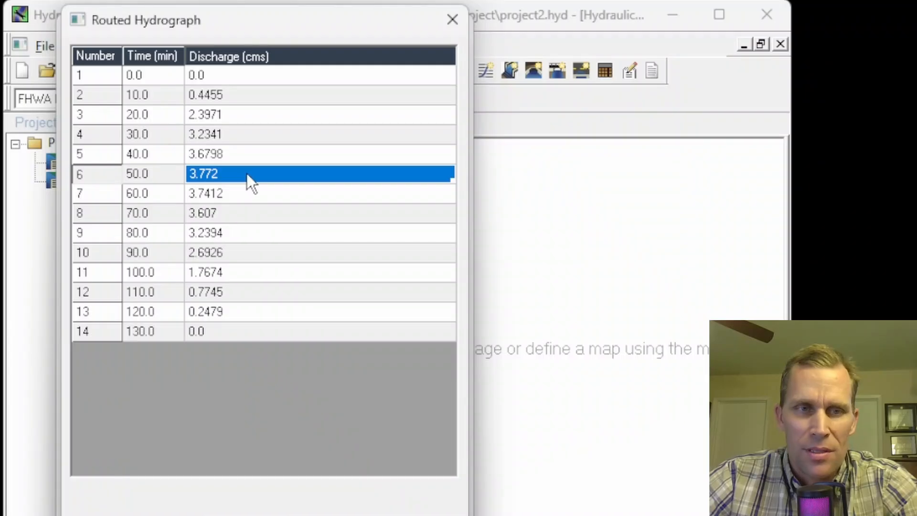
pyautogui.click(338, 514)
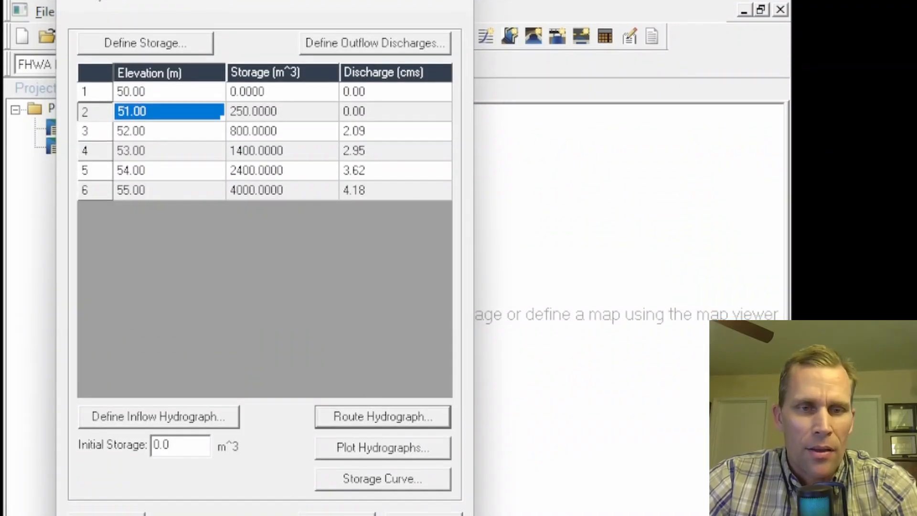
# Step: Plot the 10-minute basin's storage curve, inspect its peak storage value, then close the storage results and the basin dialog
pyautogui.click(364, 480)
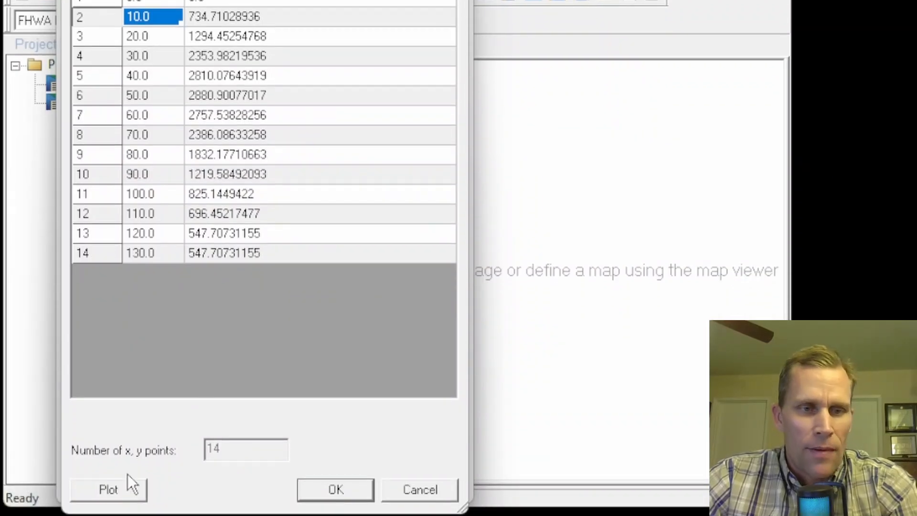
pyautogui.click(124, 489)
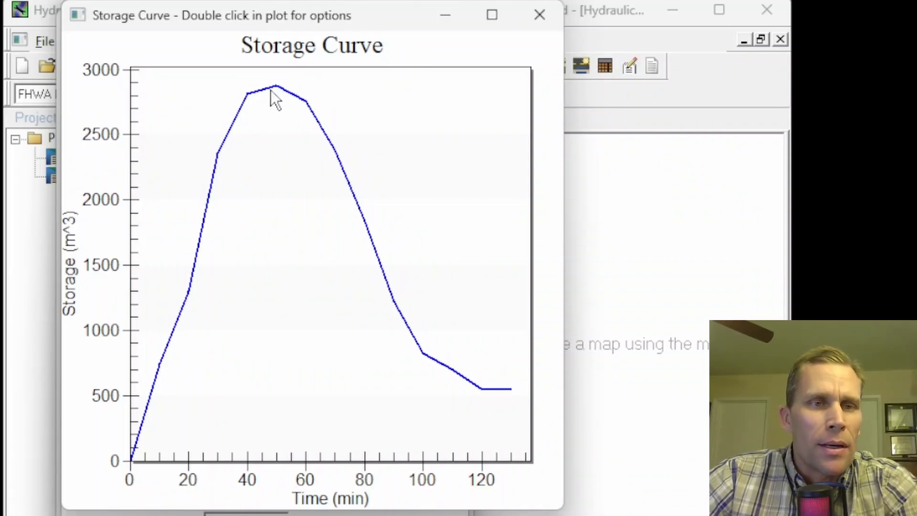
pyautogui.click(556, 16)
pyautogui.click(236, 169)
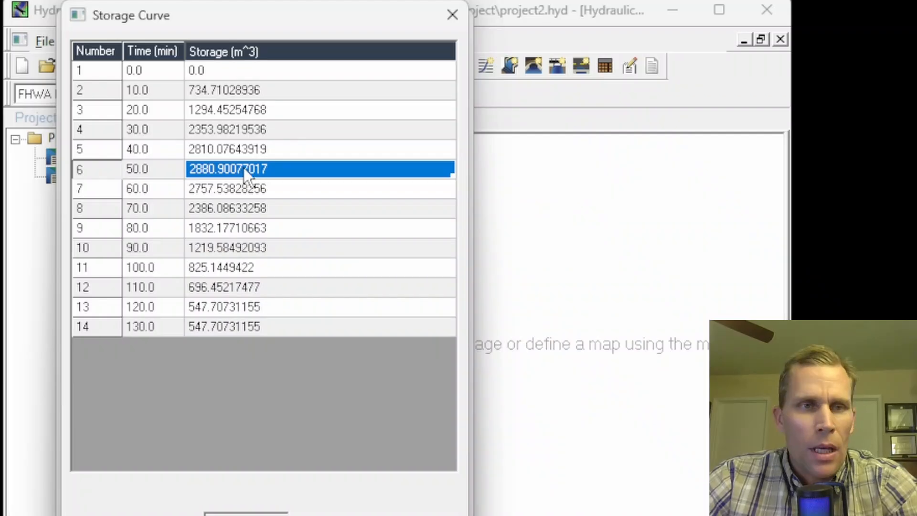
pyautogui.click(449, 14)
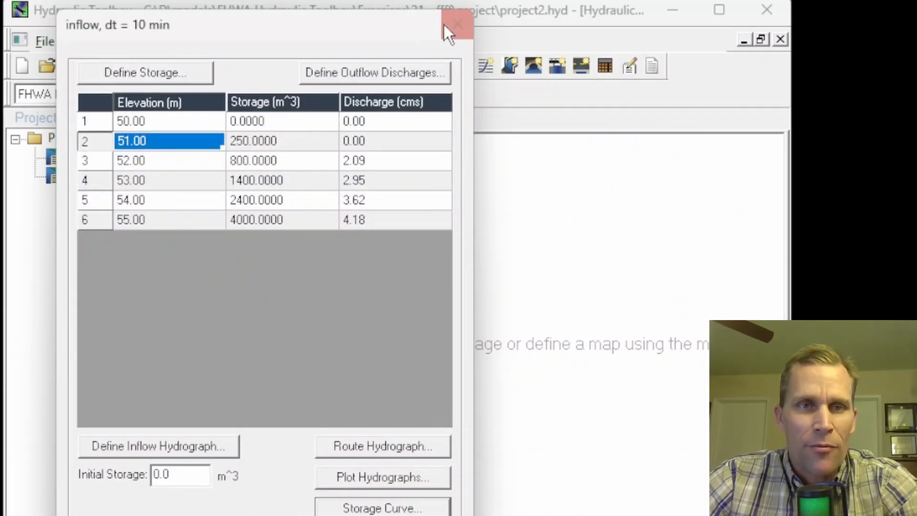
pyautogui.click(451, 24)
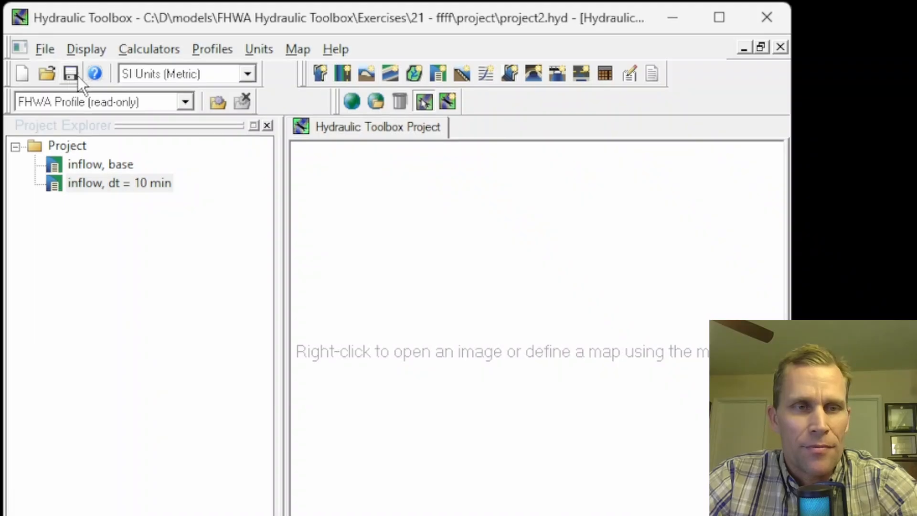
# Step: Duplicate the 'inflow, dt = 10 min' basin and rename the copy 'inflow, dt = 5 min'
pyautogui.rightClick(98, 181)
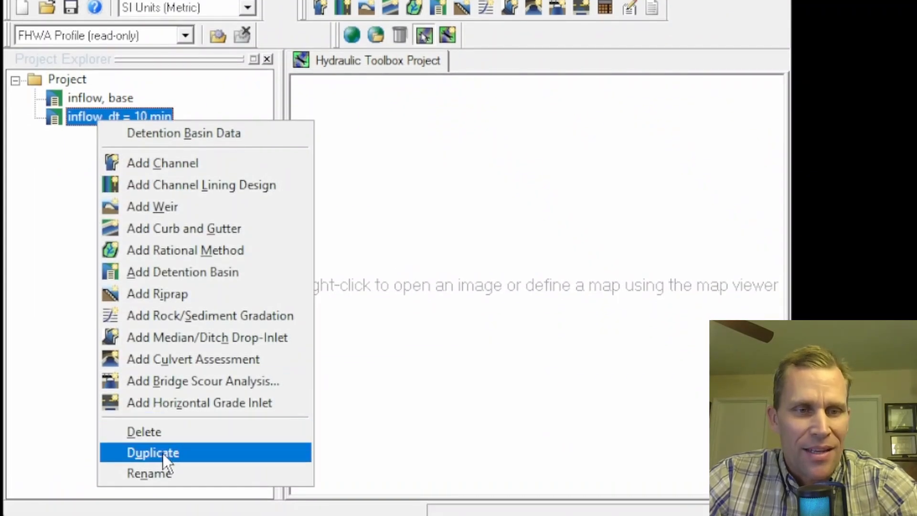
pyautogui.click(163, 467)
pyautogui.rightClick(125, 136)
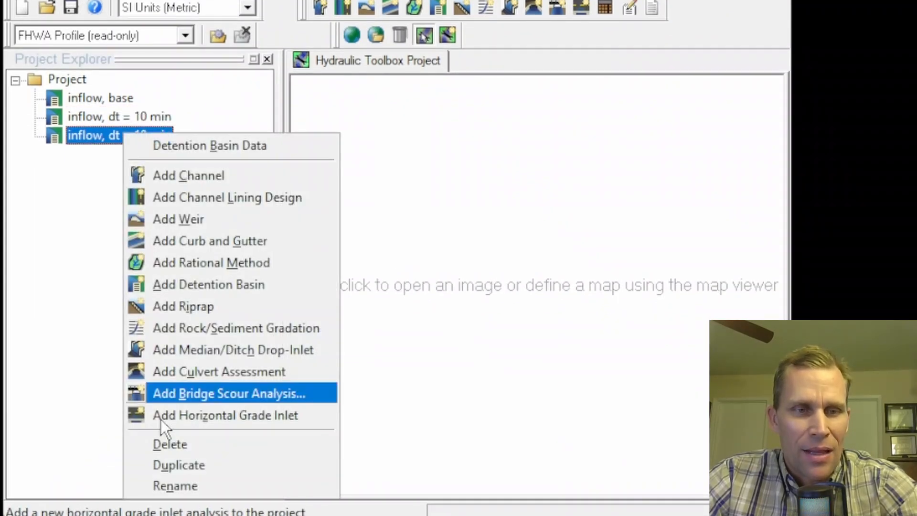
pyautogui.click(173, 488)
pyautogui.press('End')
pyautogui.press('Left')
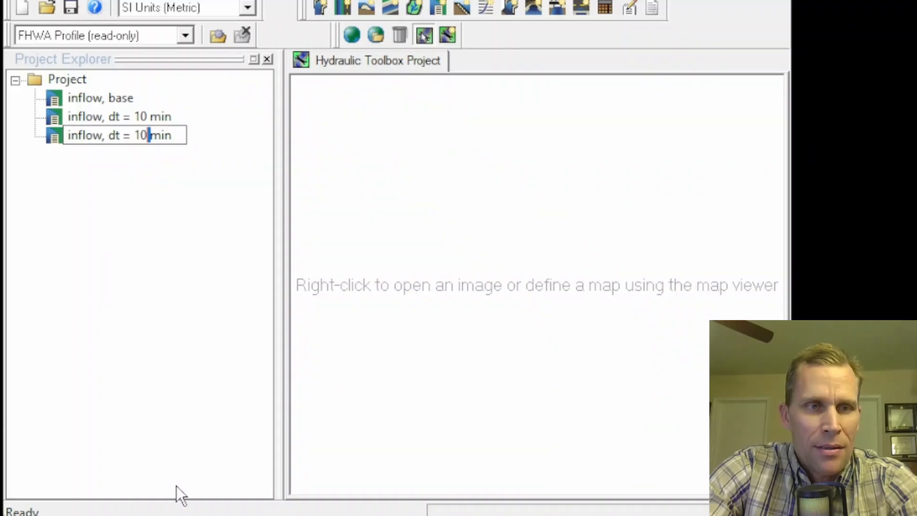
pyautogui.hotkey('shift', 'Left')
pyautogui.hotkey('shift', 'Left')
pyautogui.write('5')
pyautogui.press('Return')
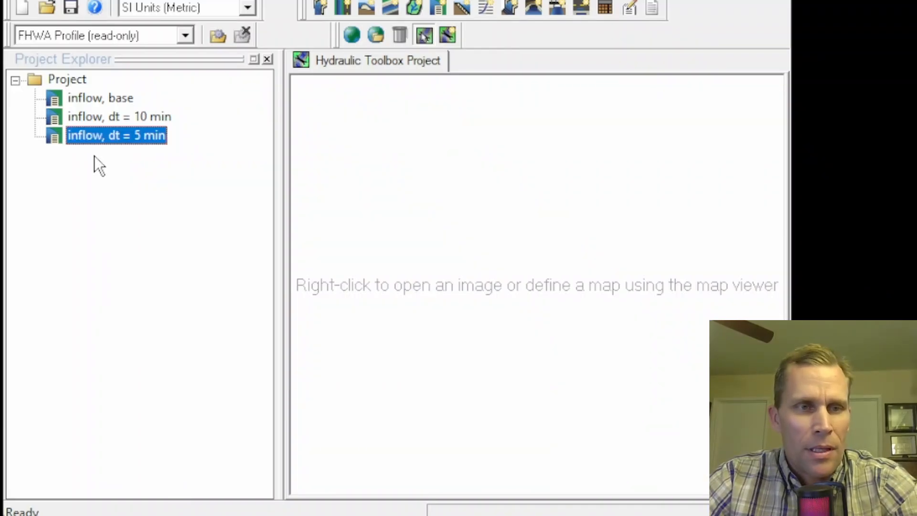
# Step: Open the new basin's inflow hydrograph, set it to 25 points and paste the 5-minute time and inflow values
pyautogui.doubleClick(95, 137)
pyautogui.moveTo(380, 143); pyautogui.dragTo(243, 0)
pyautogui.click(179, 387)
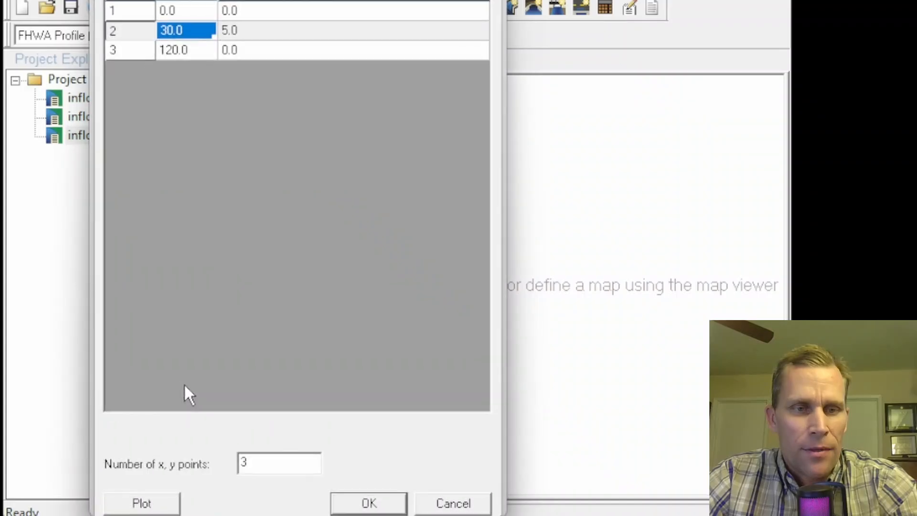
pyautogui.moveTo(260, 515); pyautogui.dragTo(222, 453)
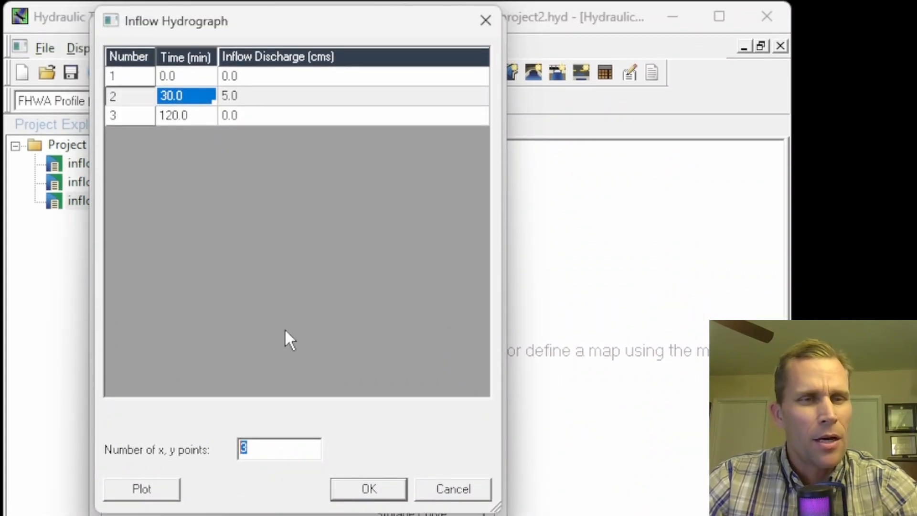
pyautogui.moveTo(304, 30)
pyautogui.mouseDown()
pyautogui.moveTo(405, 42)
pyautogui.moveTo(317, 37)
pyautogui.mouseUp()
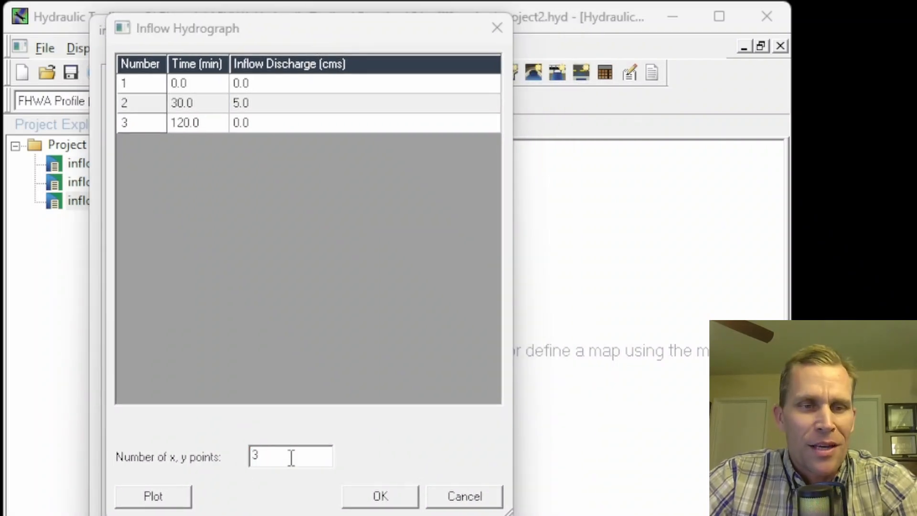
pyautogui.moveTo(291, 456); pyautogui.dragTo(195, 437)
pyautogui.write('25')
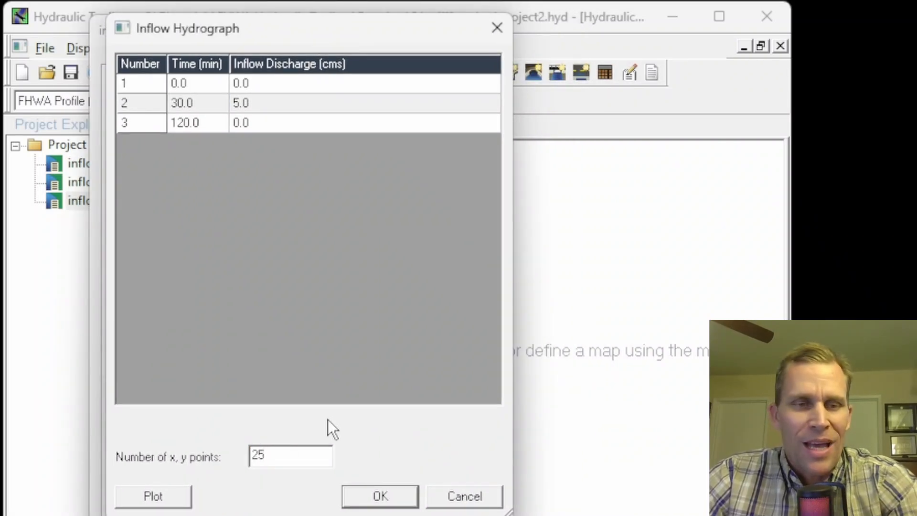
pyautogui.press('Tab')
pyautogui.click(191, 90)
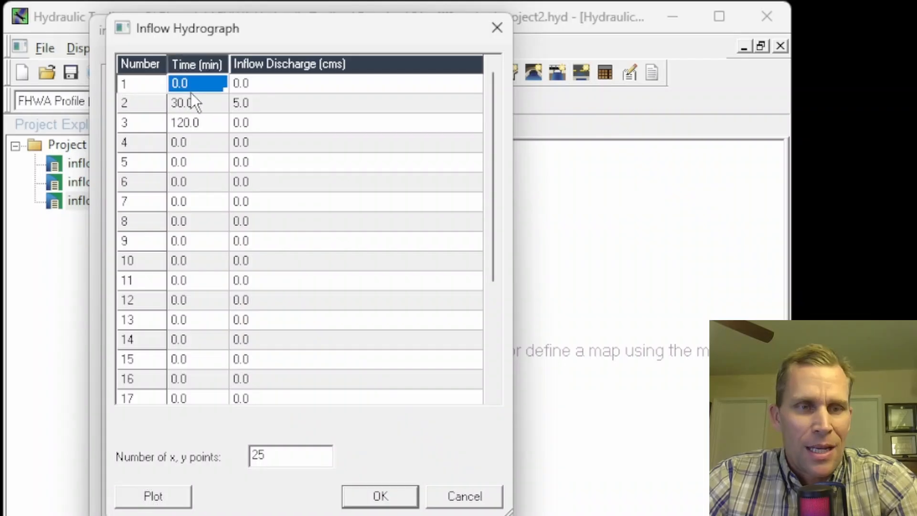
pyautogui.hotkey('ctrl', 'v')
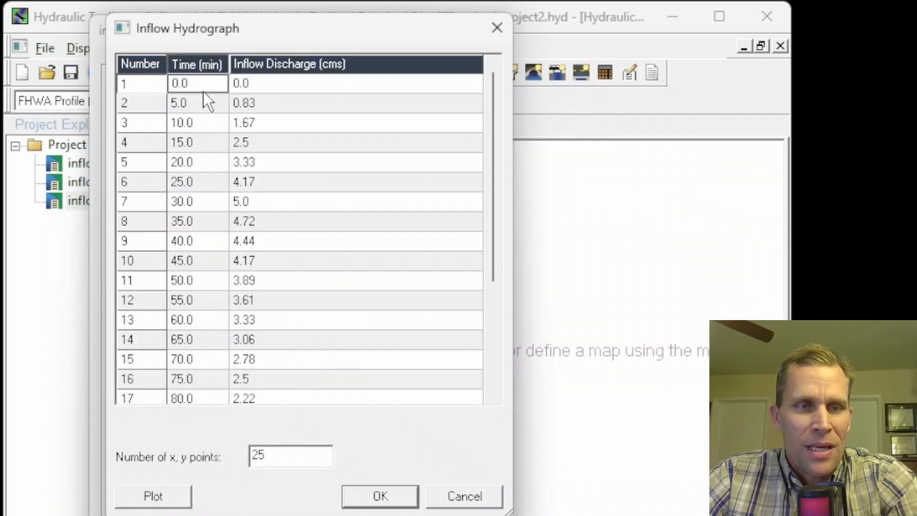
# Step: Plot the 5-minute inflow hydrograph, close the plot and accept the inflow data
pyautogui.click(154, 497)
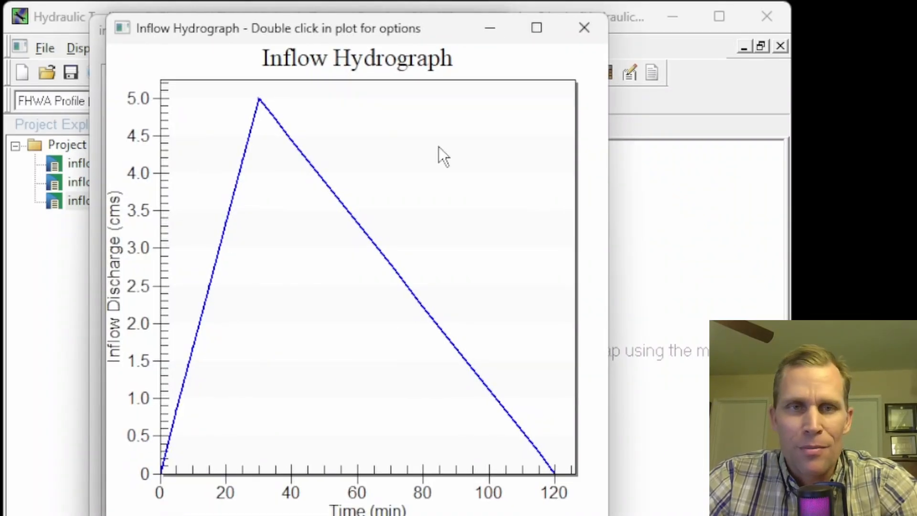
pyautogui.click(585, 28)
pyautogui.click(381, 496)
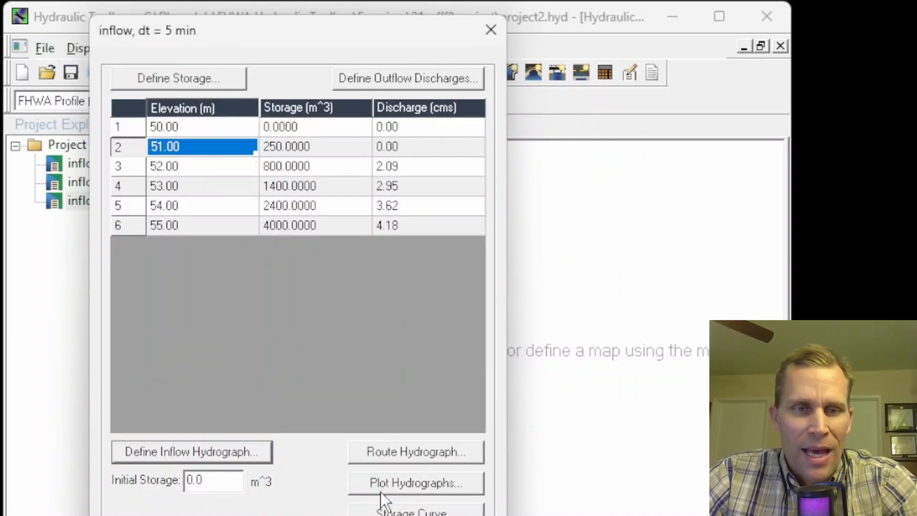
# Step: Route the 5-minute hydrograph, plot the routed outflow, then close the plot and the routing results
pyautogui.click(417, 451)
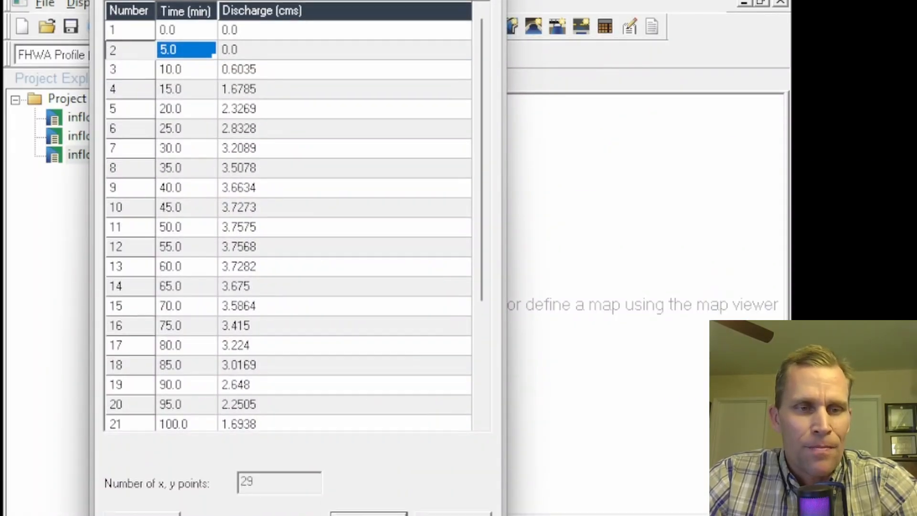
pyautogui.click(142, 487)
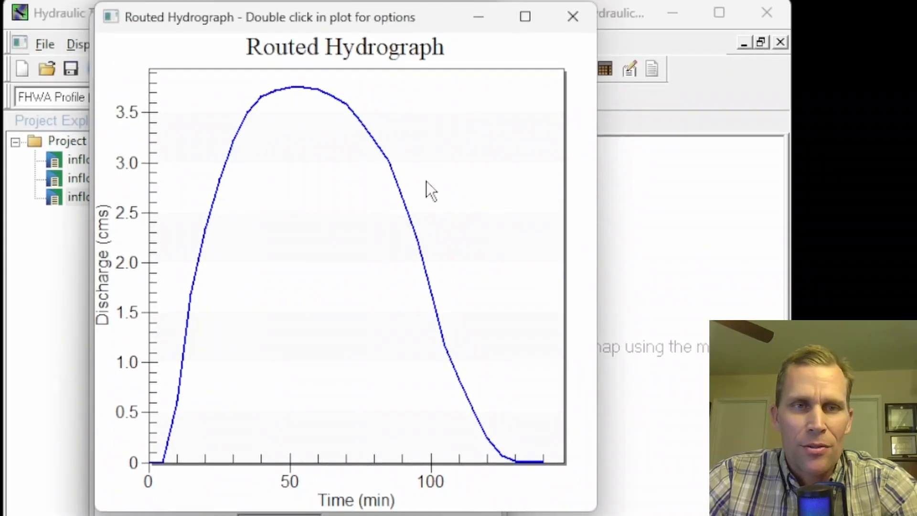
pyautogui.click(577, 20)
pyautogui.click(376, 485)
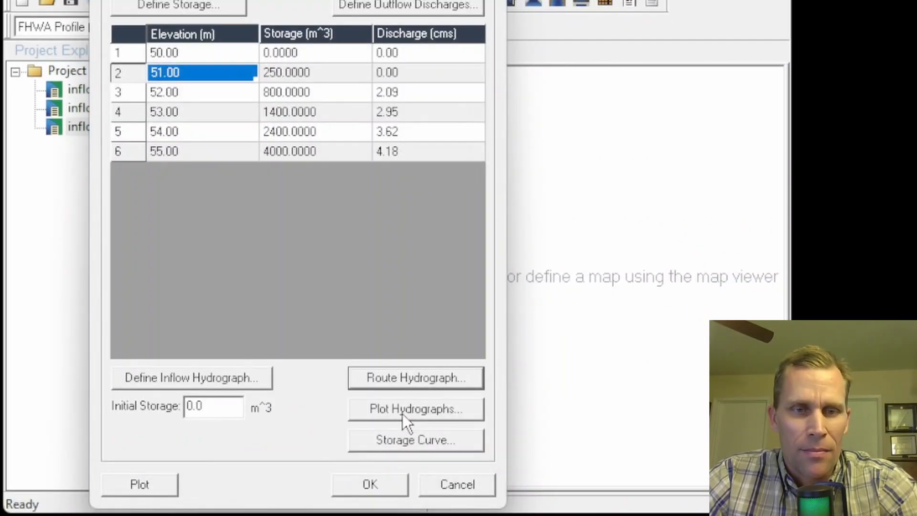
# Step: Plot the inflow and routed hydrographs together and view their values to inspect the peak routed discharge
pyautogui.click(399, 408)
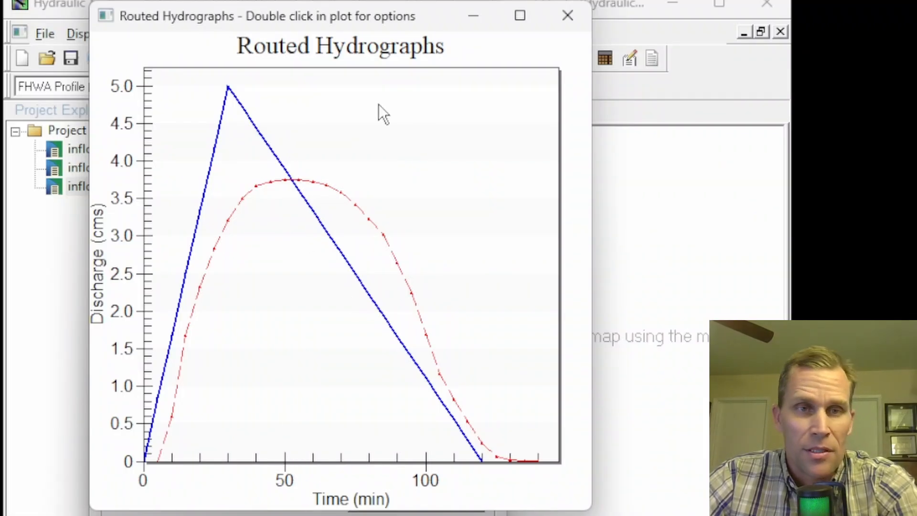
pyautogui.rightClick(309, 106)
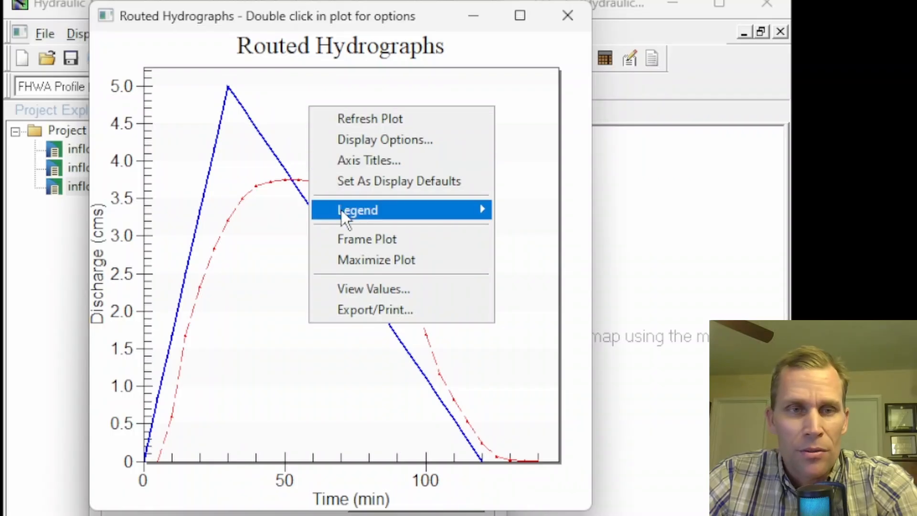
pyautogui.click(362, 290)
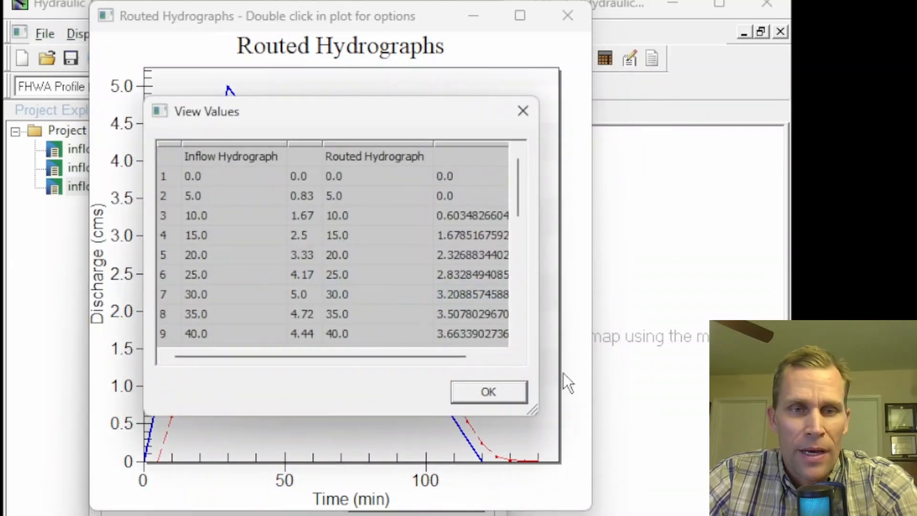
pyautogui.moveTo(543, 416); pyautogui.dragTo(615, 515)
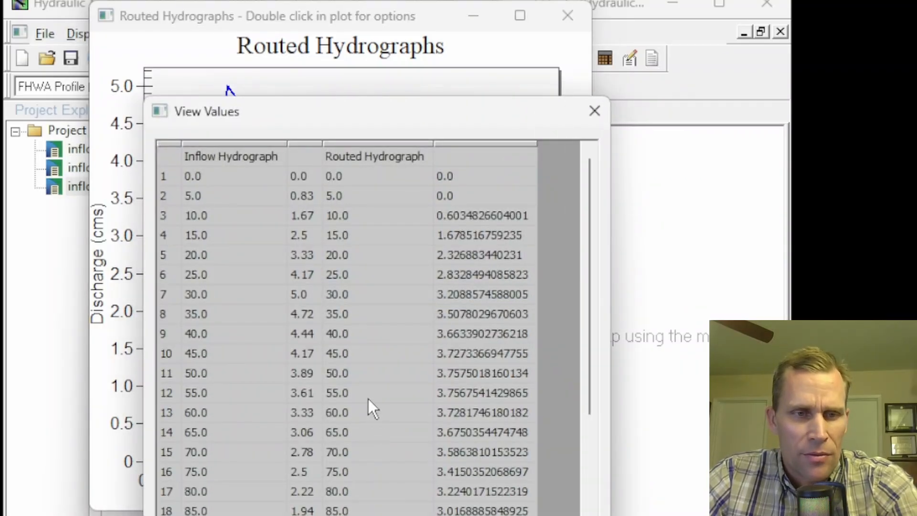
pyautogui.click(199, 370)
pyautogui.click(286, 391)
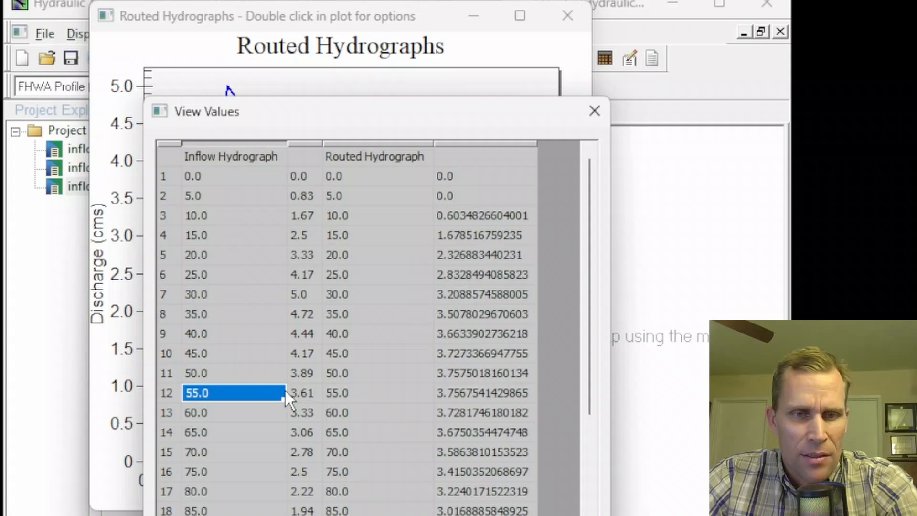
pyautogui.click(483, 388)
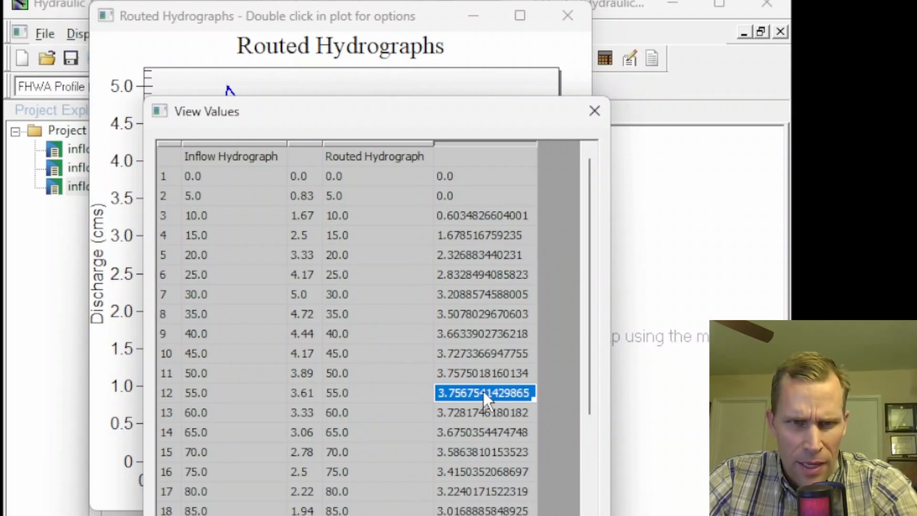
pyautogui.click(491, 382)
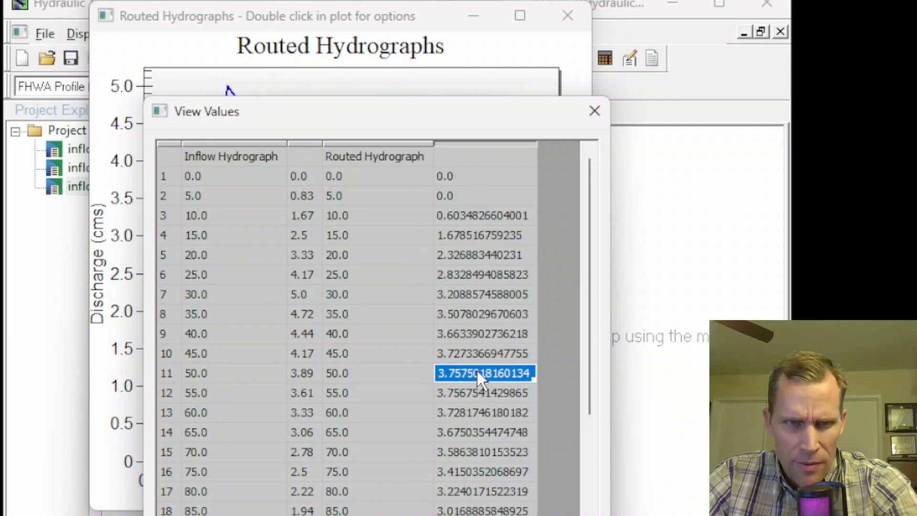
pyautogui.click(486, 390)
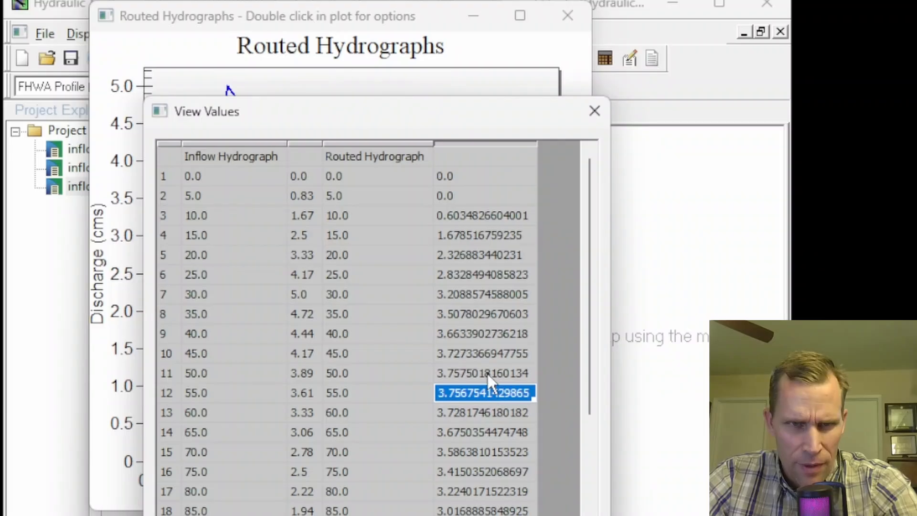
pyautogui.click(487, 373)
pyautogui.hotkey('alt', 'Tab')
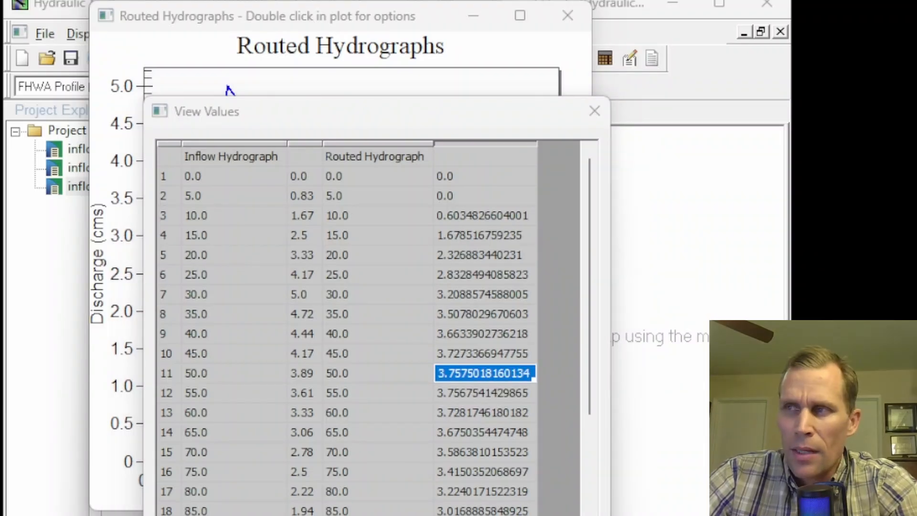
pyautogui.hotkey('alt', 'Tab')
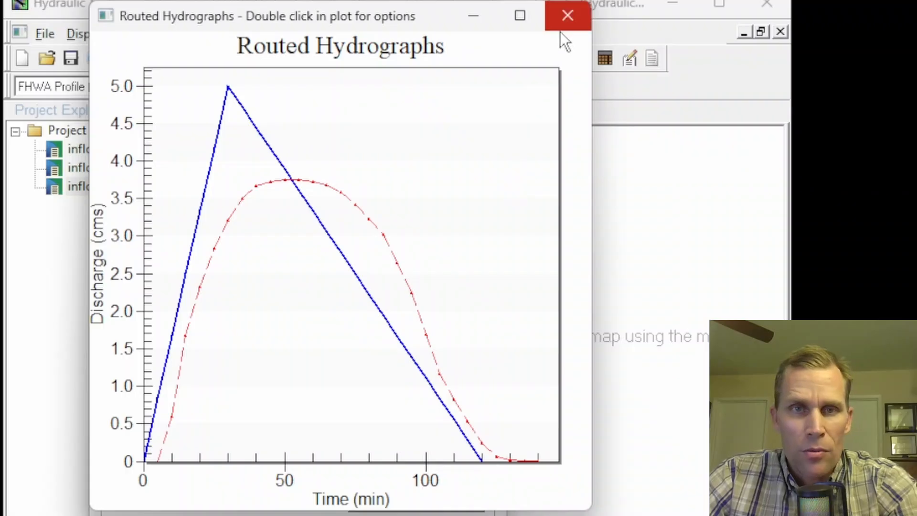
pyautogui.click(566, 16)
# Step: Open the 5-minute basin's storage curve, plot it and view its values to inspect the peak storage
pyautogui.click(418, 497)
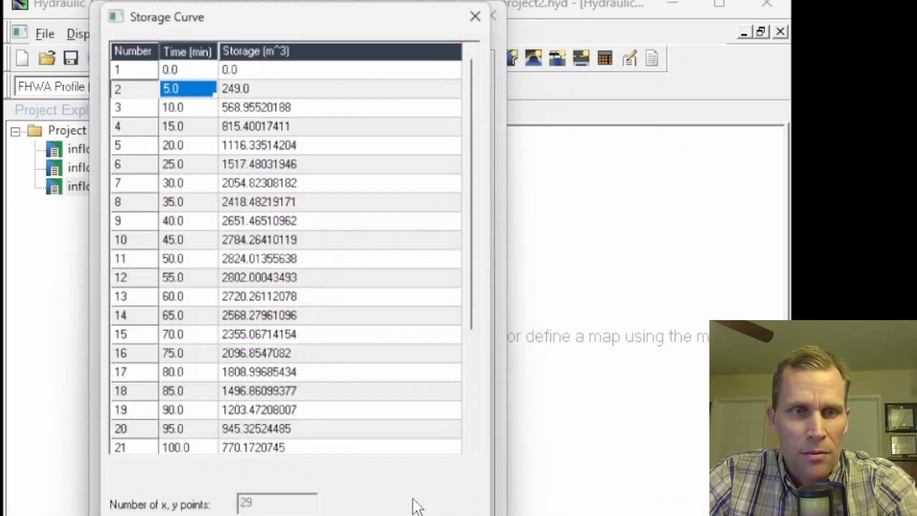
pyautogui.hotkey('alt', 'Tab')
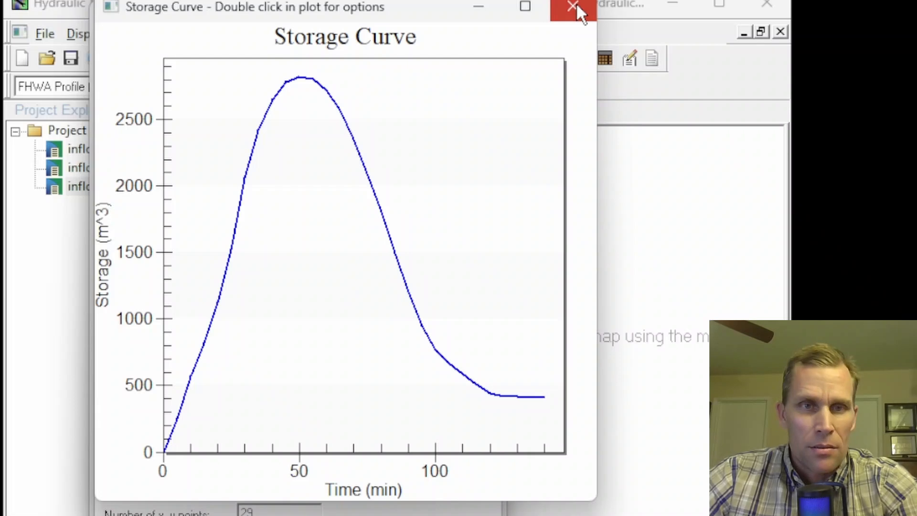
pyautogui.doubleClick(432, 115)
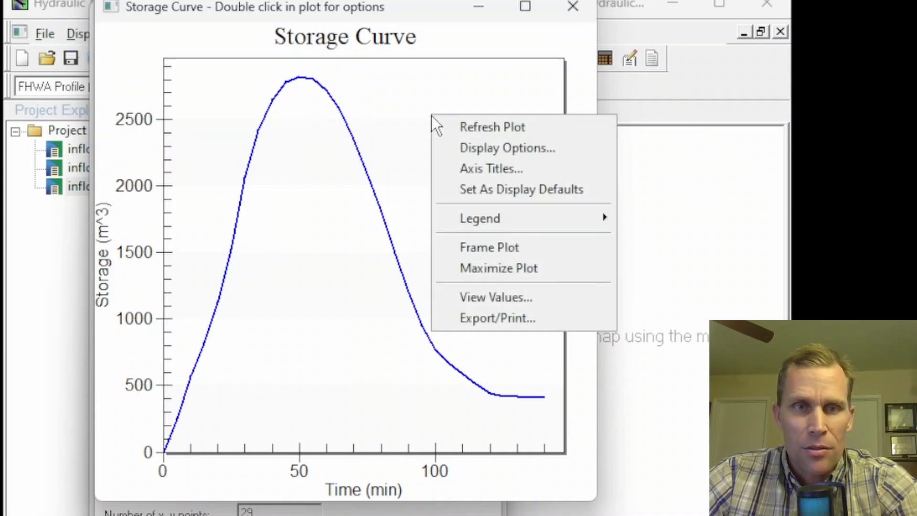
pyautogui.click(480, 296)
pyautogui.moveTo(525, 190); pyautogui.dragTo(529, 232)
pyautogui.click(312, 246)
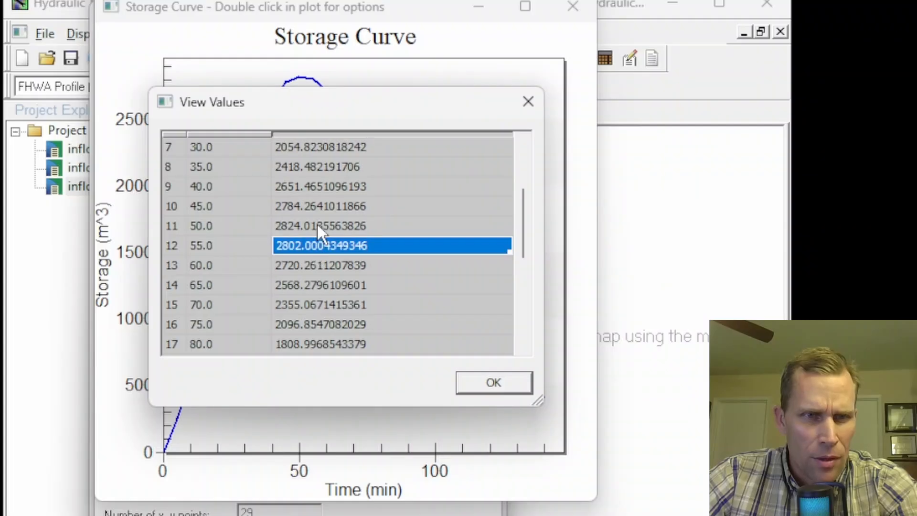
pyautogui.click(323, 226)
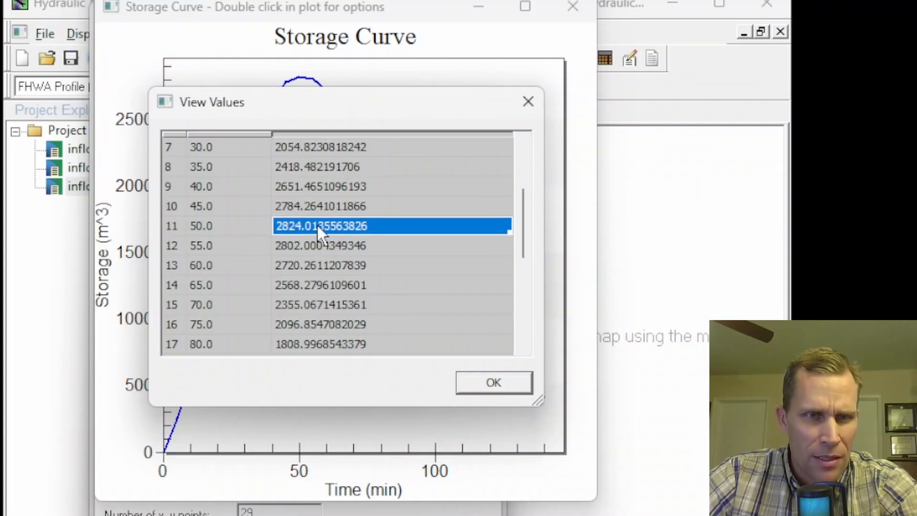
# Step: Close the storage values table, the storage plot and the 5-minute storage curve window
pyautogui.click(494, 384)
pyautogui.click(573, 6)
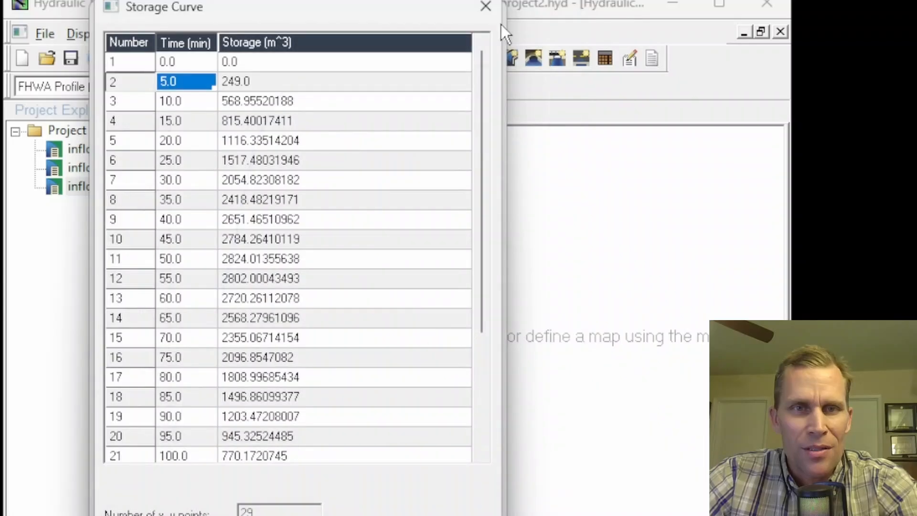
pyautogui.click(487, 6)
pyautogui.click(492, 16)
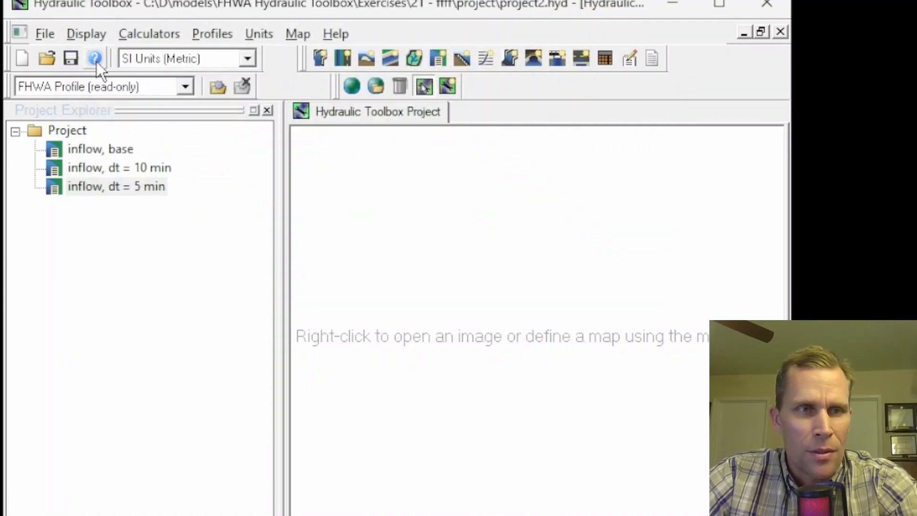
# Step: Duplicate the 5-minute detention basin and rename the copy to "inflow, dt = 1 min"
pyautogui.rightClick(81, 193)
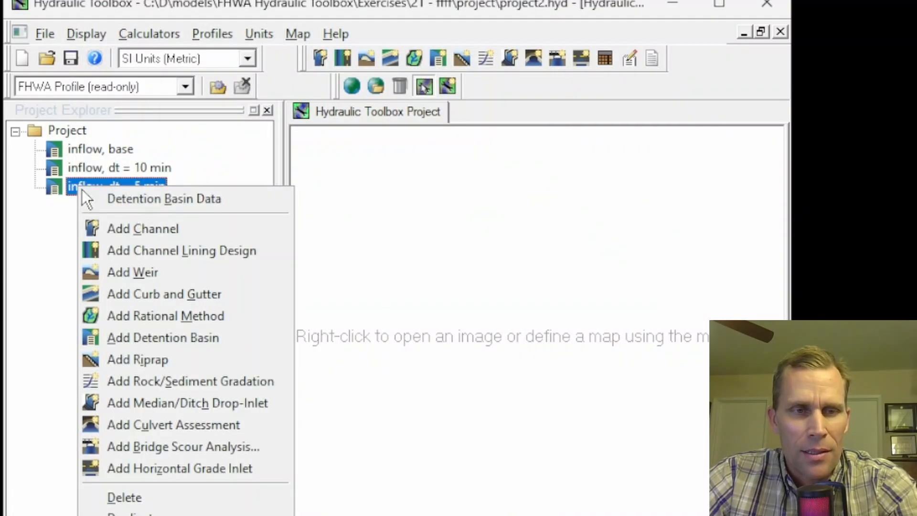
pyautogui.click(139, 513)
pyautogui.rightClick(120, 206)
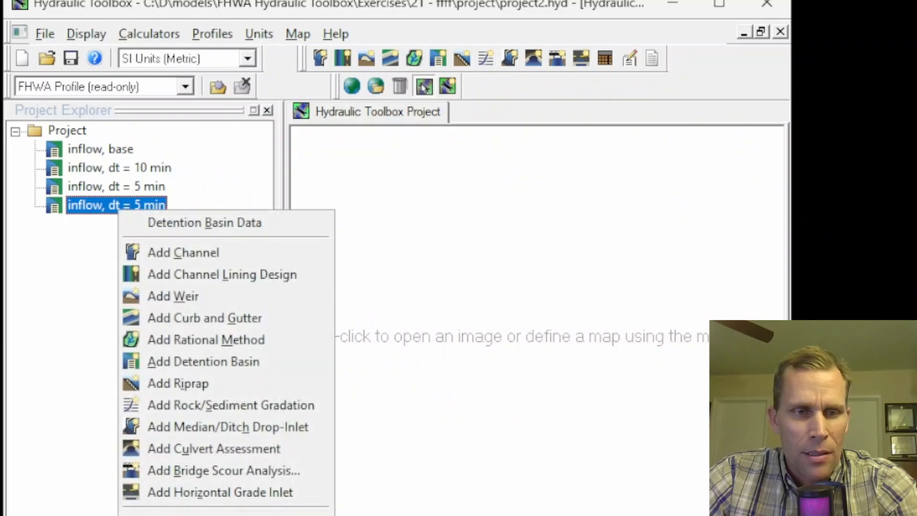
pyautogui.click(162, 515)
pyautogui.press('End')
pyautogui.press('Left')
pyautogui.press('Left')
pyautogui.press('Left')
pyautogui.press('Left')
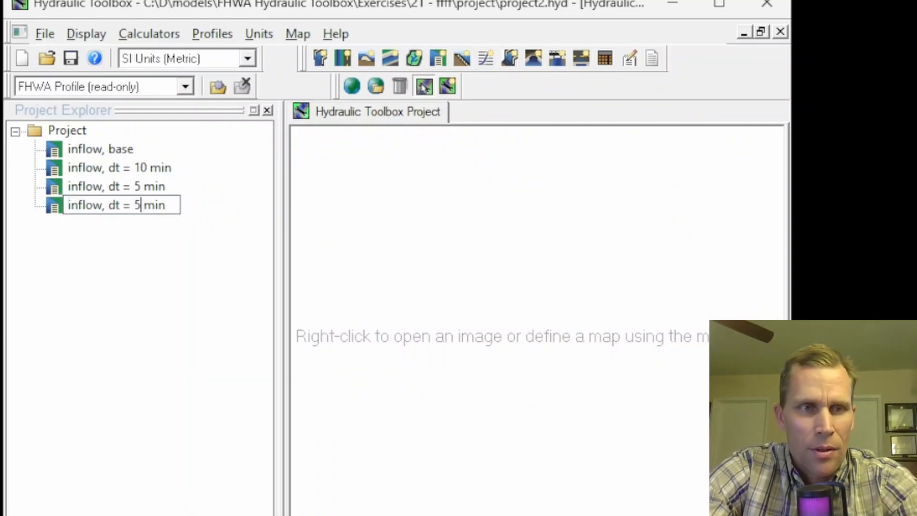
pyautogui.hotkey('shift', 'Left')
pyautogui.write('1')
pyautogui.press('Return')
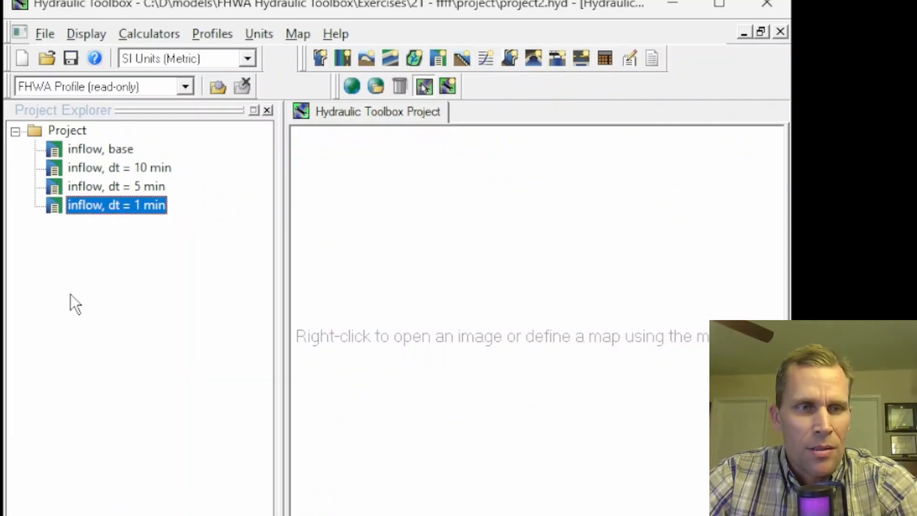
# Step: Open the 1-minute basin's inflow hydrograph and set its number of x, y points to 121
pyautogui.doubleClick(94, 210)
pyautogui.moveTo(404, 201); pyautogui.dragTo(271, 25)
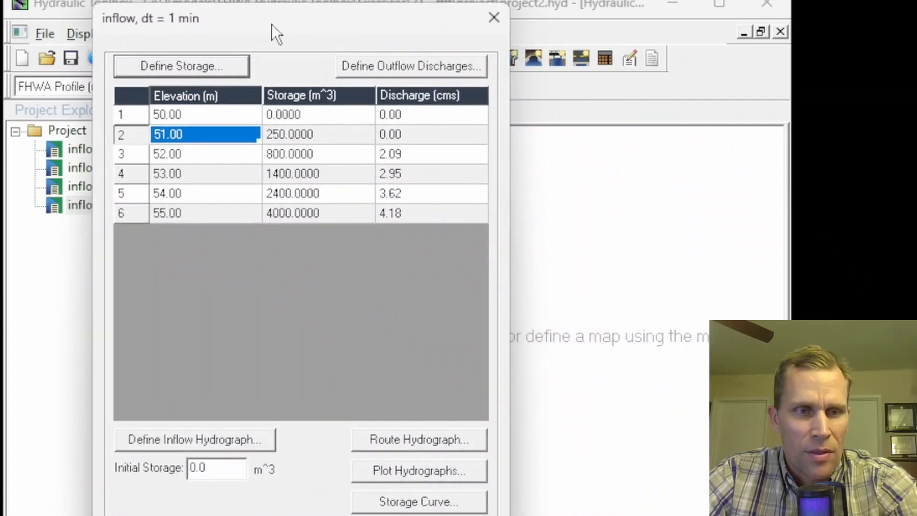
pyautogui.click(178, 440)
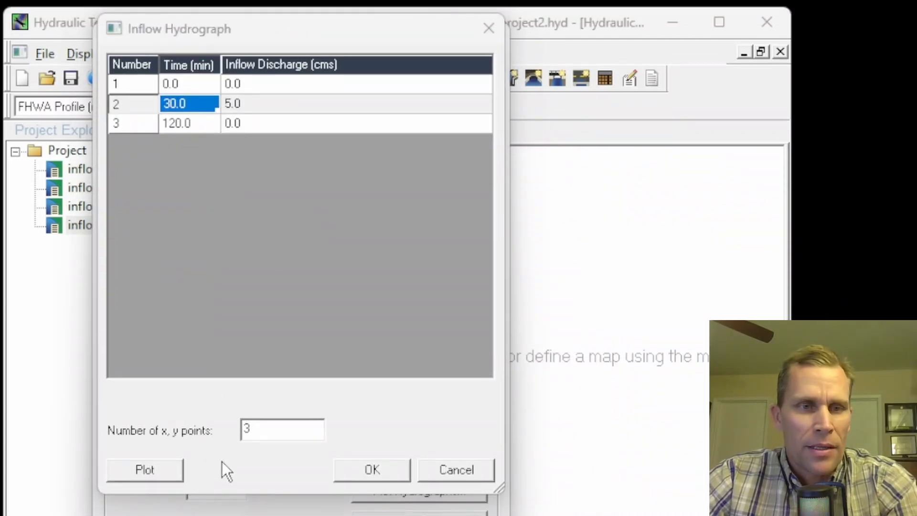
pyautogui.moveTo(283, 430); pyautogui.dragTo(194, 431)
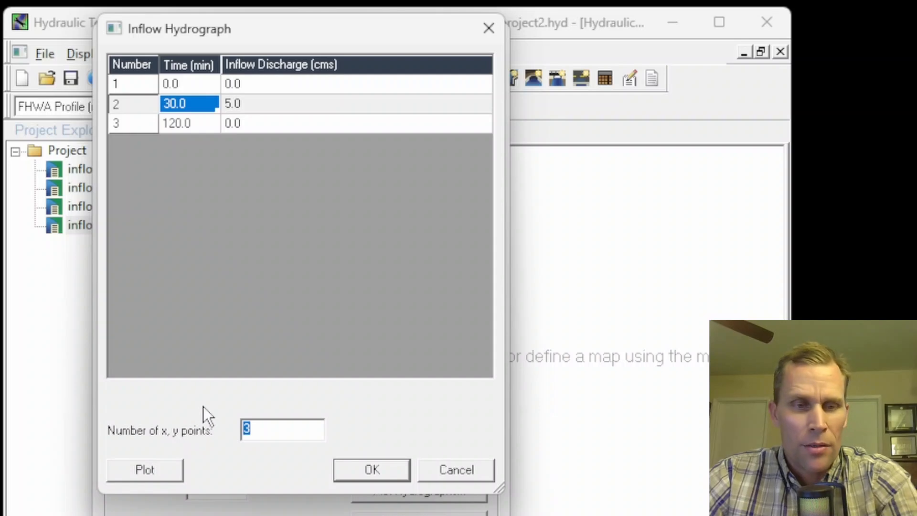
pyautogui.write('120')
pyautogui.press('BackSpace')
pyautogui.write('1')
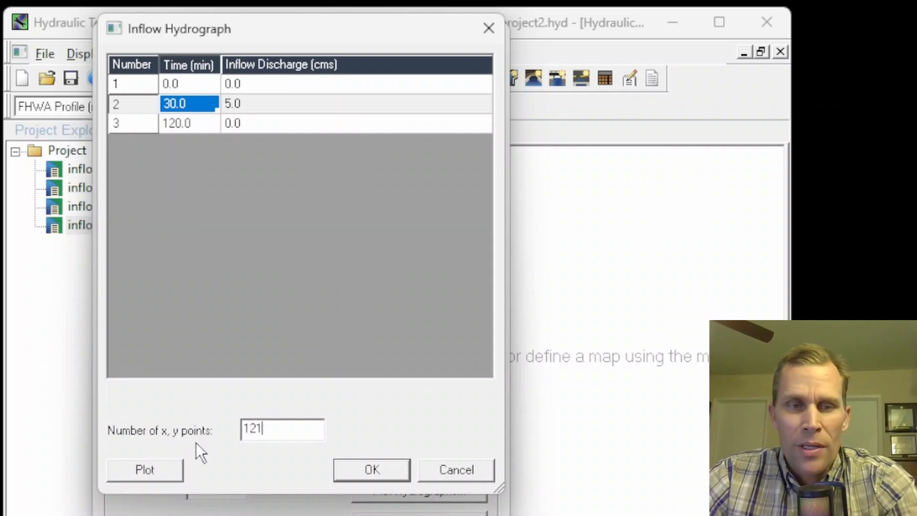
pyautogui.click(191, 84)
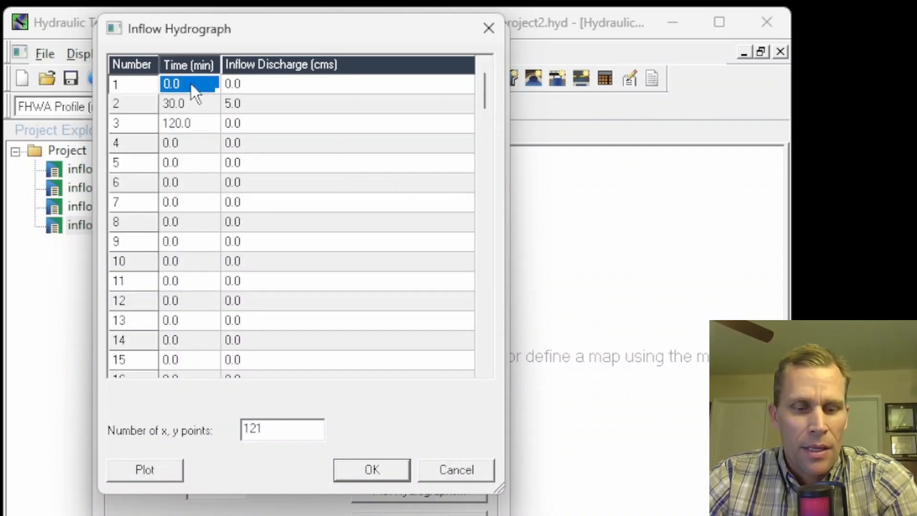
# Step: Plot the 1-minute inflow hydrograph, close the plot and accept the inflow data
pyautogui.click(154, 467)
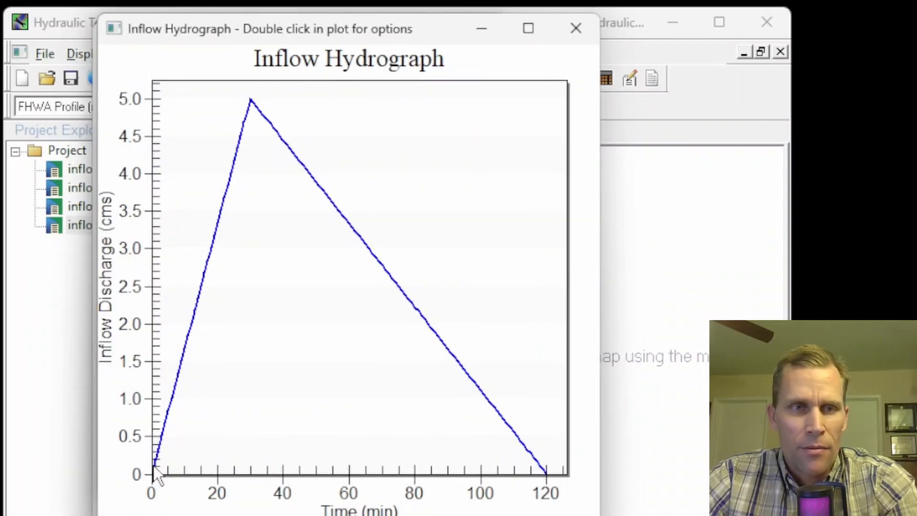
pyautogui.click(585, 34)
pyautogui.click(370, 479)
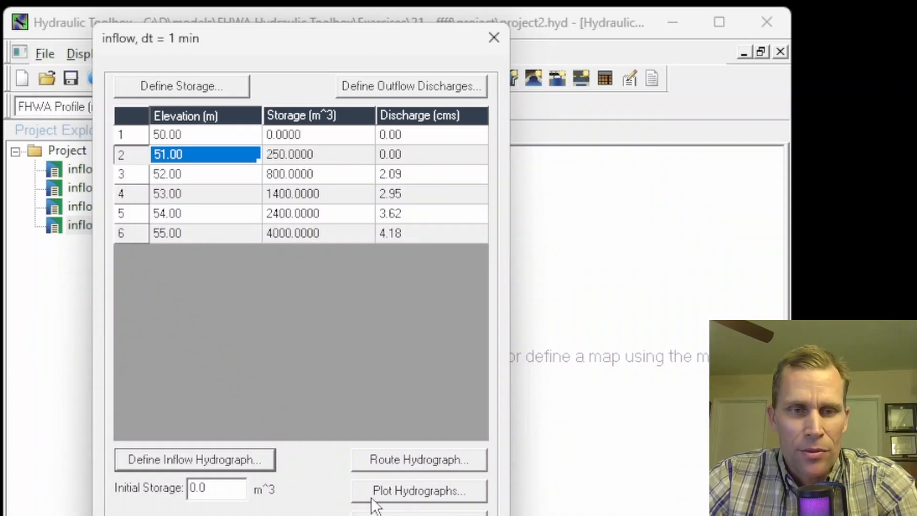
# Step: Plot the 1-minute basin's inflow and routed hydrographs and open their values table, enlarging it
pyautogui.click(421, 492)
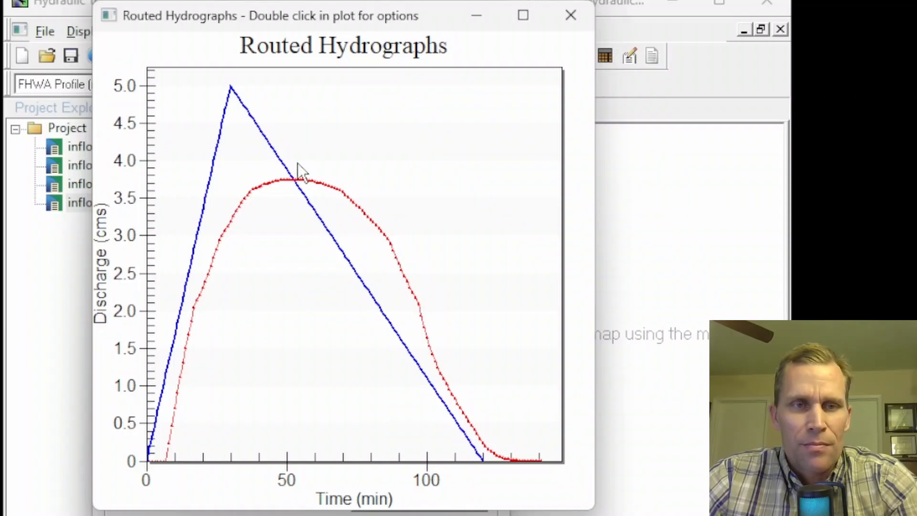
pyautogui.rightClick(279, 107)
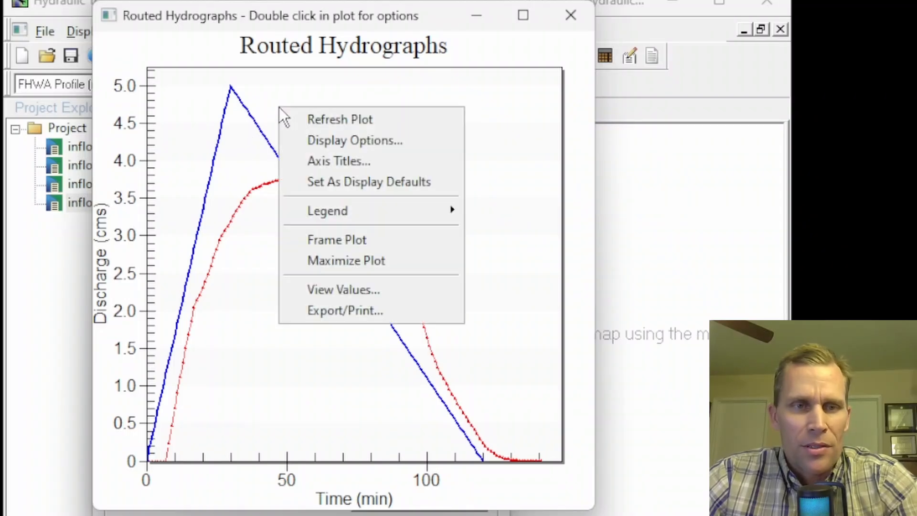
pyautogui.click(352, 290)
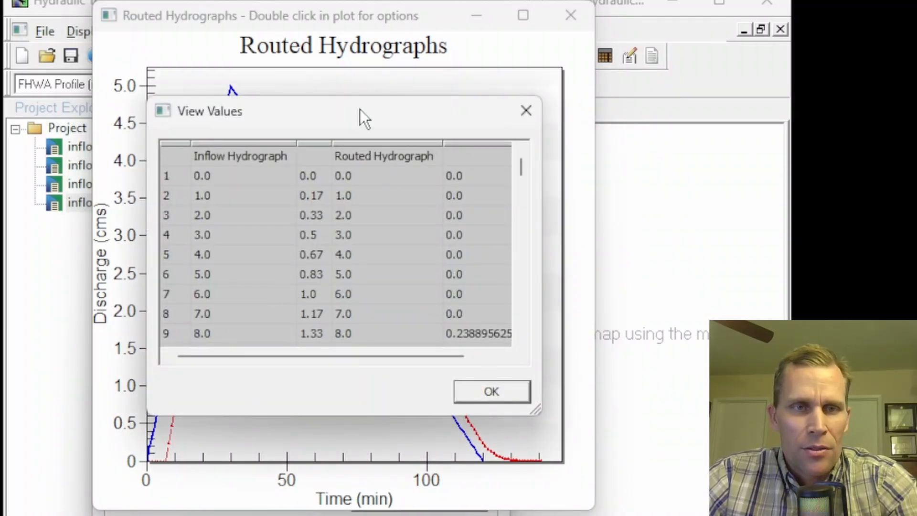
pyautogui.moveTo(360, 109); pyautogui.dragTo(649, 144)
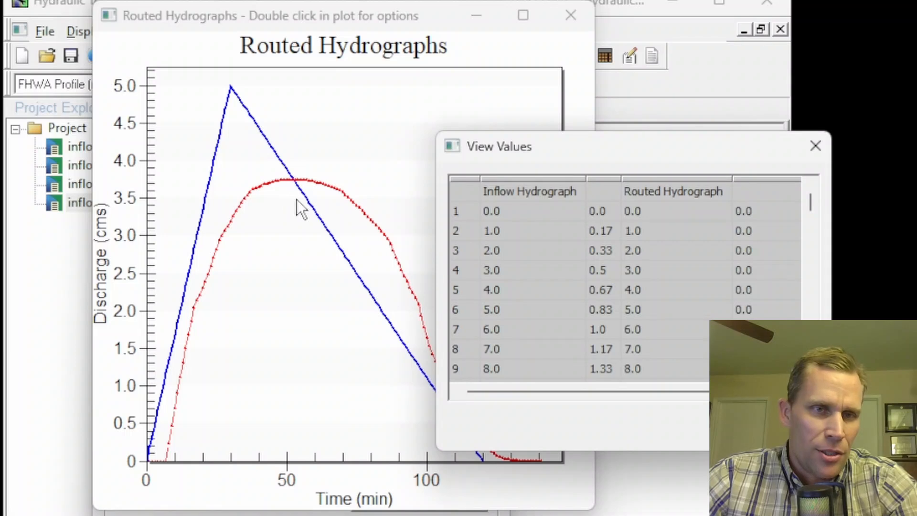
pyautogui.moveTo(588, 156); pyautogui.dragTo(360, 95)
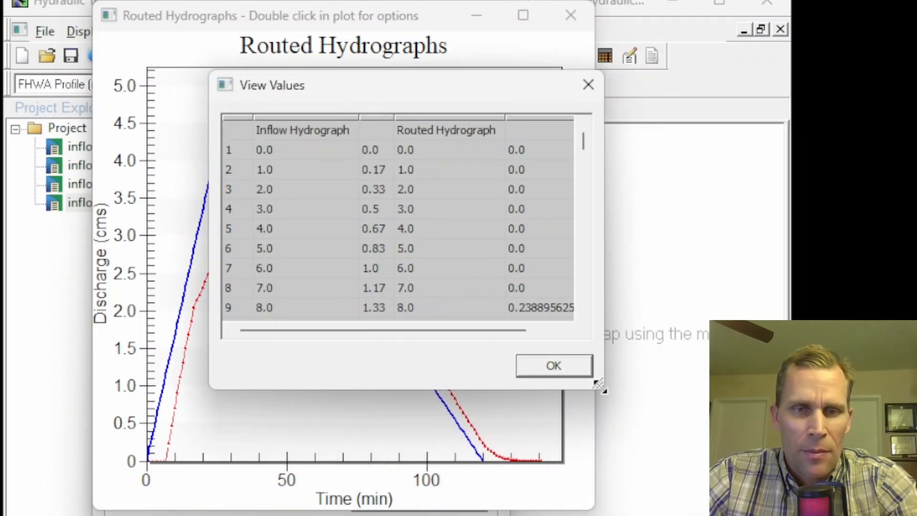
pyautogui.moveTo(604, 387); pyautogui.dragTo(673, 515)
pyautogui.moveTo(404, 90); pyautogui.dragTo(424, 72)
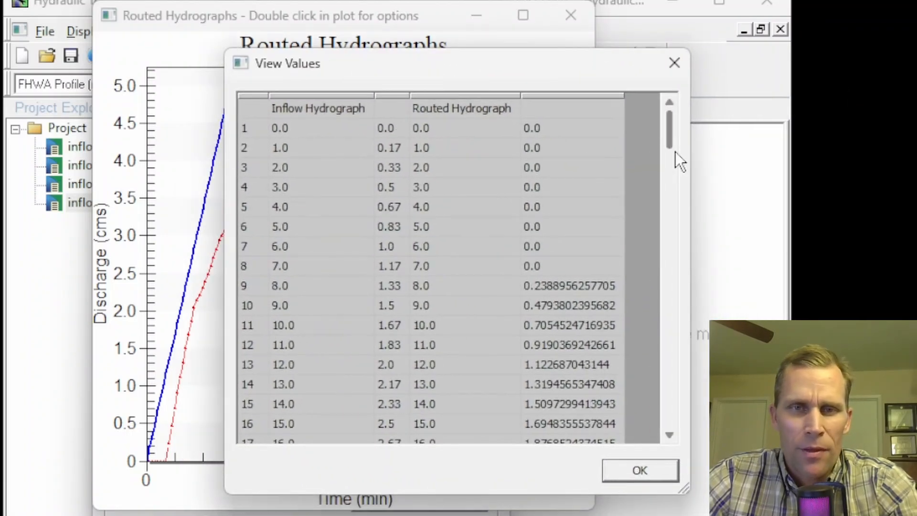
# Step: Scroll the hydrograph values to inspect the peak routed discharge, then close the table and plot
pyautogui.scroll(-13, 520, 282)
pyautogui.click(570, 304)
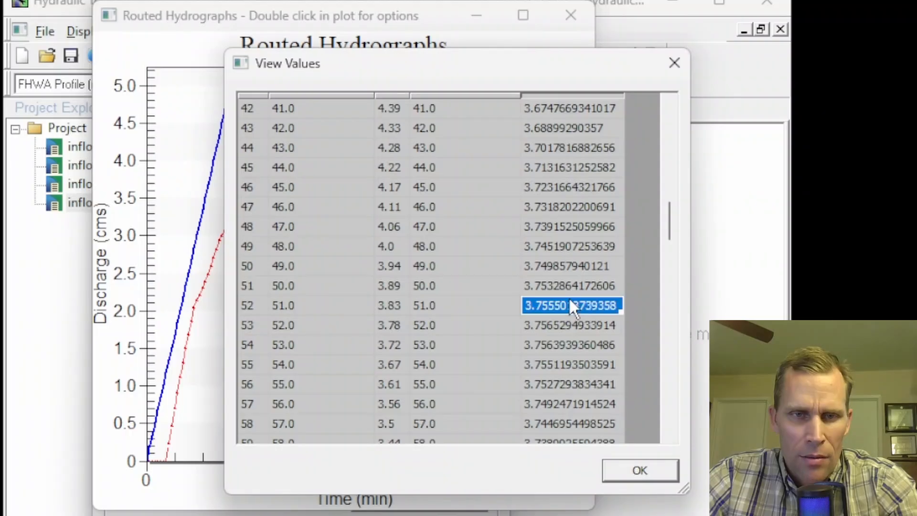
pyautogui.click(563, 325)
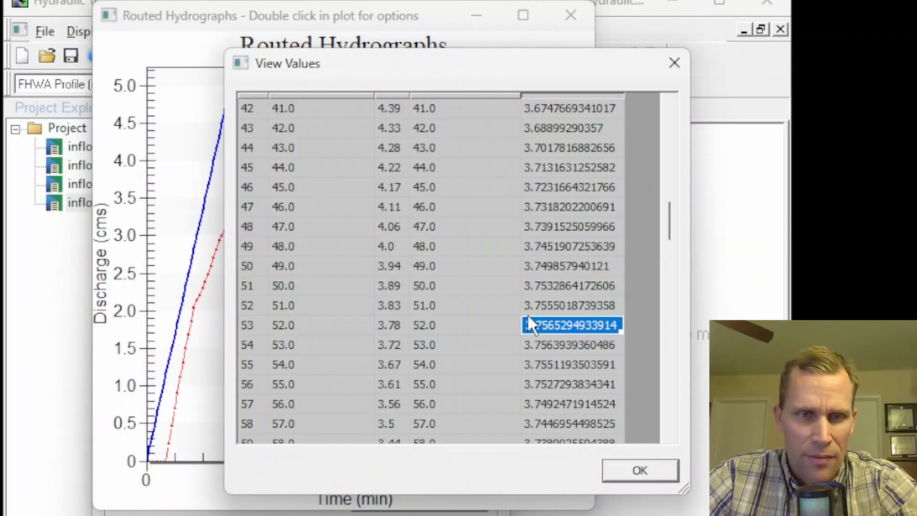
pyautogui.click(281, 326)
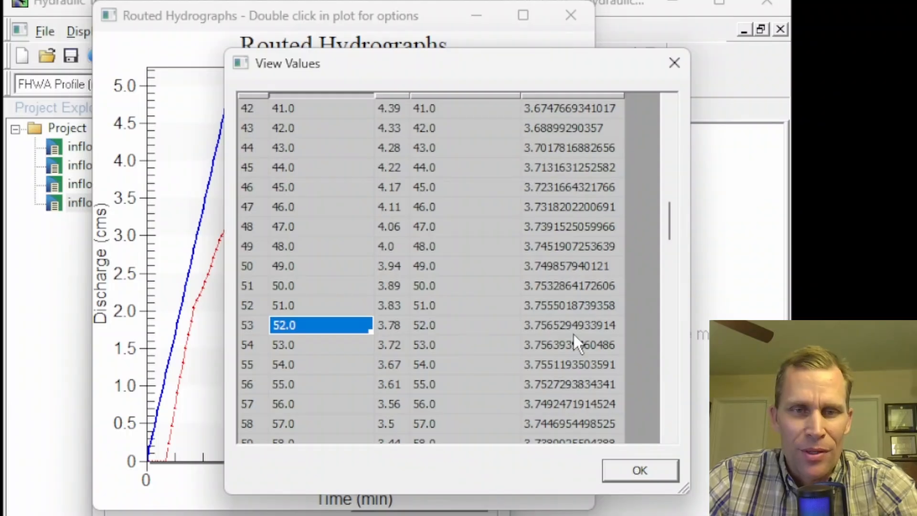
pyautogui.click(561, 325)
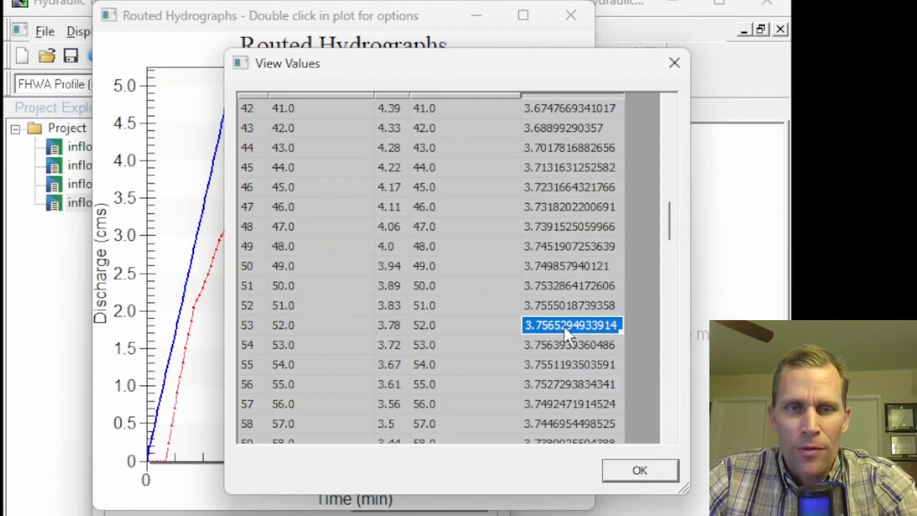
pyautogui.click(632, 472)
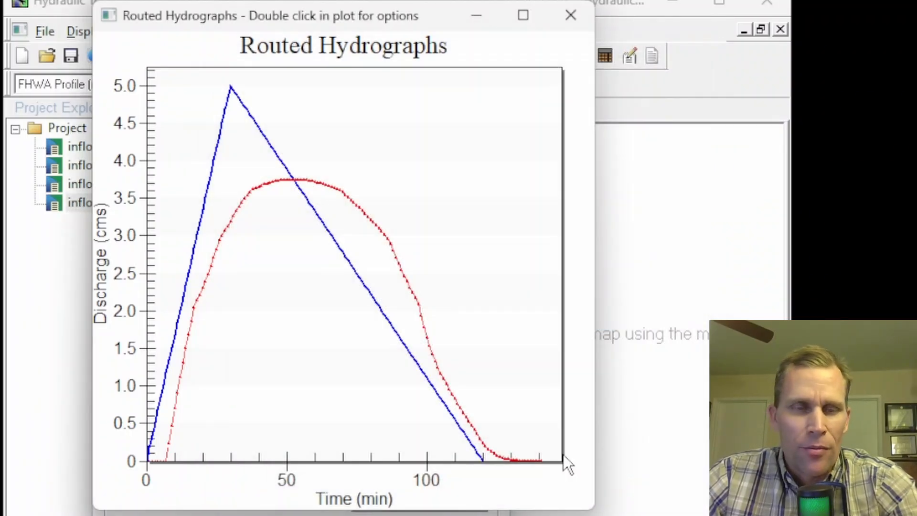
pyautogui.click(571, 15)
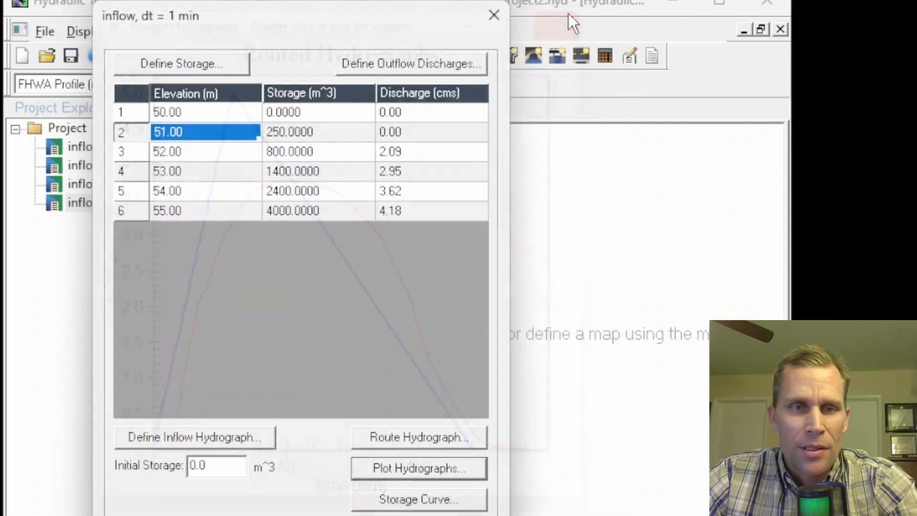
# Step: Open the 1-minute basin's storage curve, view its values to inspect the peak storage, then close all its windows
pyautogui.click(411, 501)
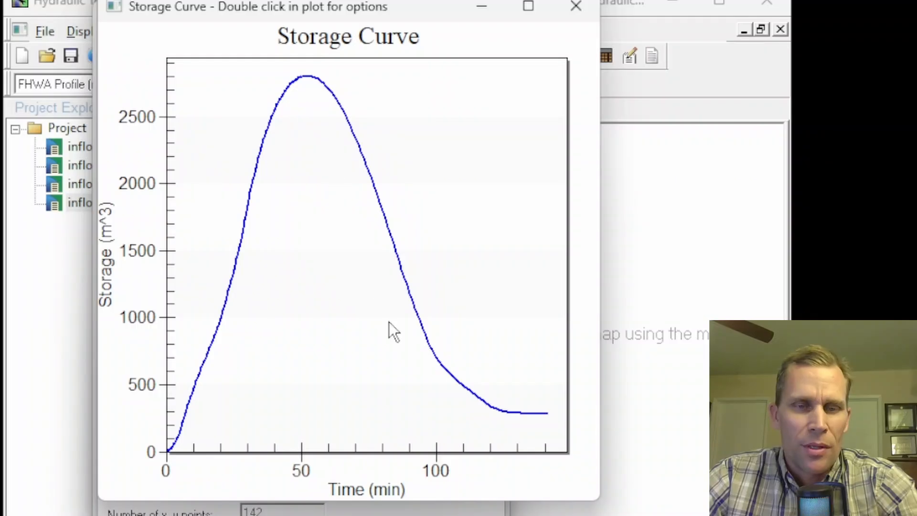
pyautogui.rightClick(277, 190)
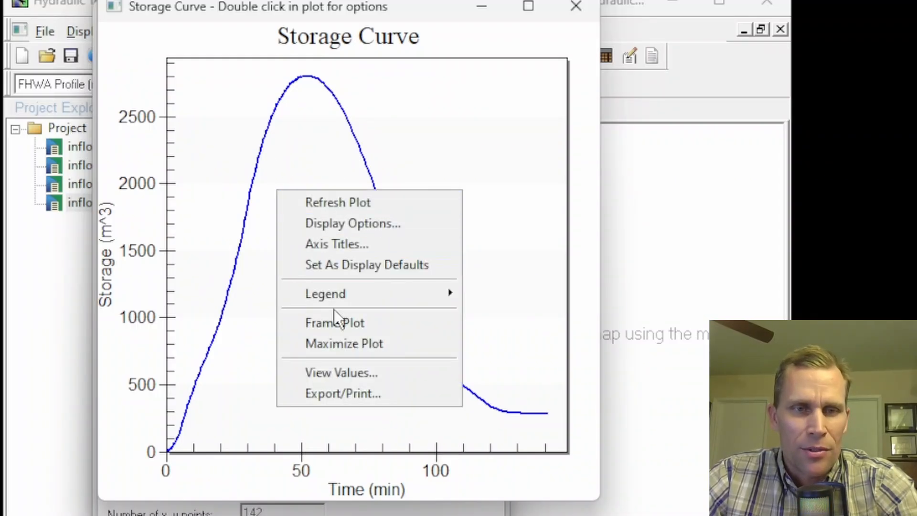
pyautogui.click(349, 371)
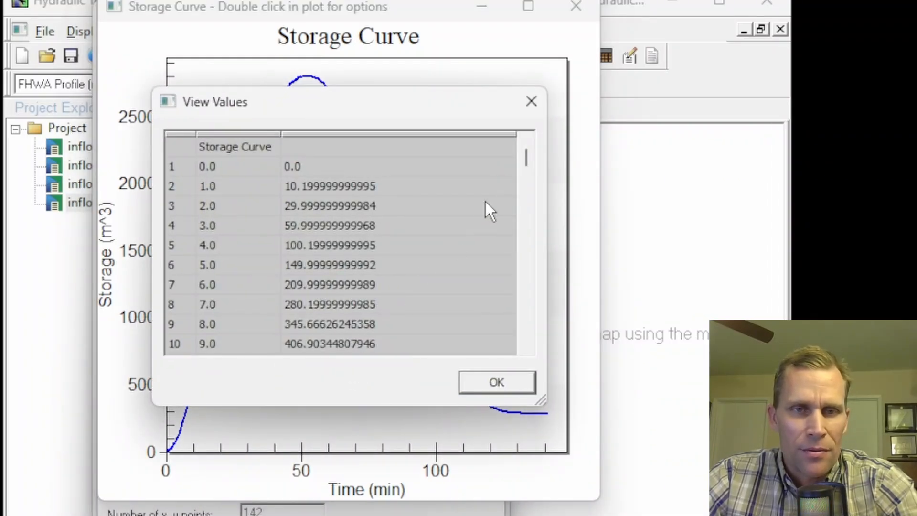
pyautogui.moveTo(527, 158); pyautogui.dragTo(526, 221)
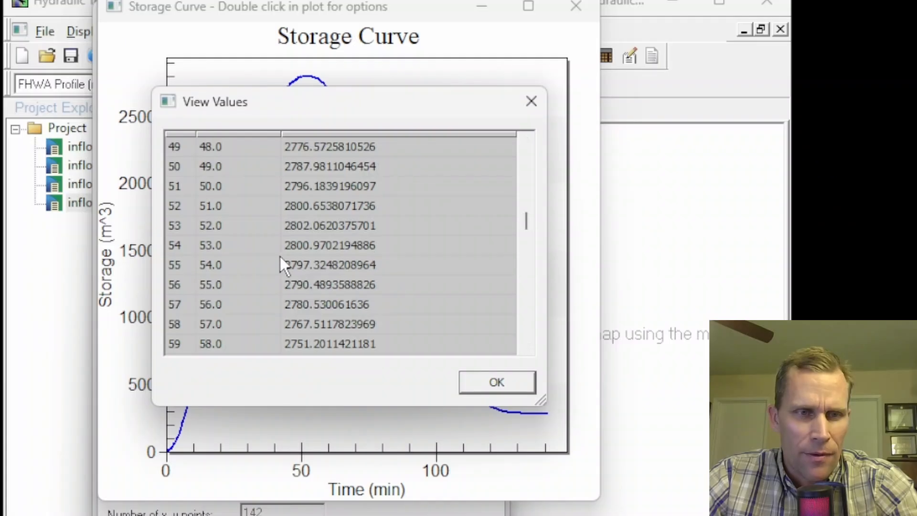
pyautogui.click(331, 226)
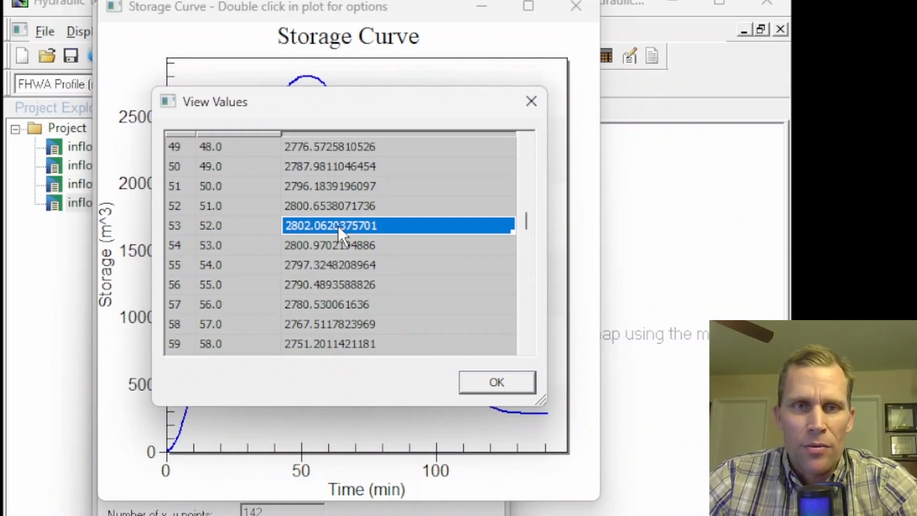
pyautogui.click(493, 381)
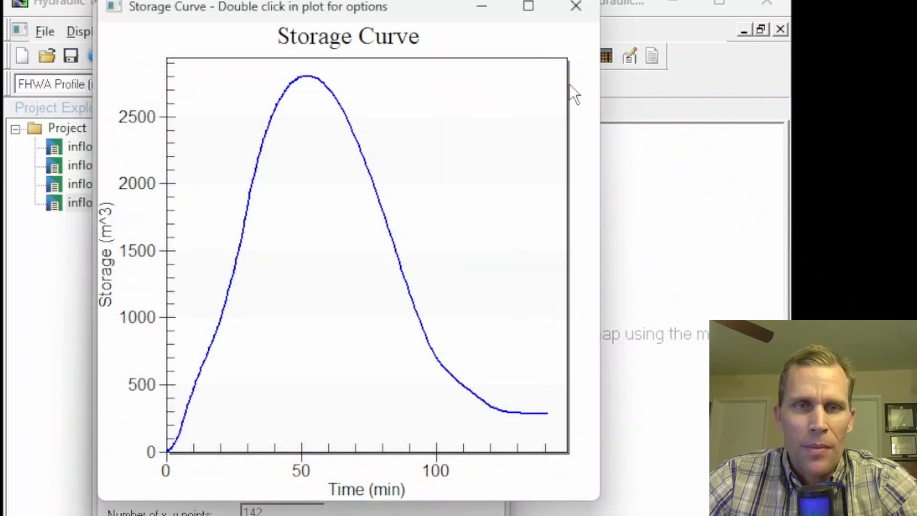
pyautogui.click(576, 14)
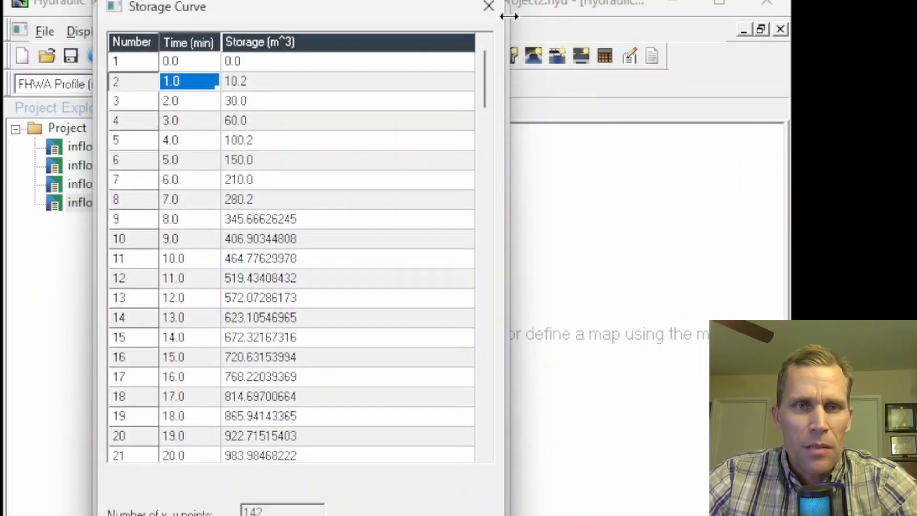
pyautogui.click(489, 6)
pyautogui.click(495, 13)
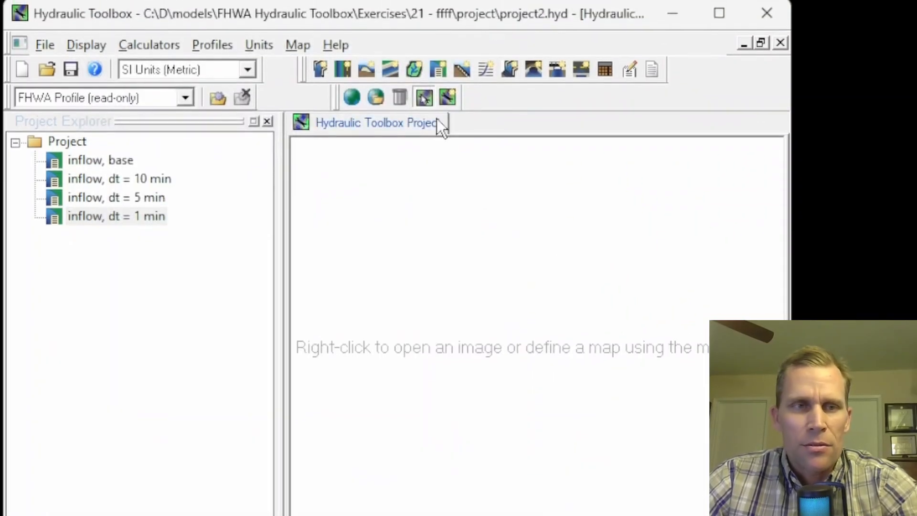
pyautogui.click(88, 223)
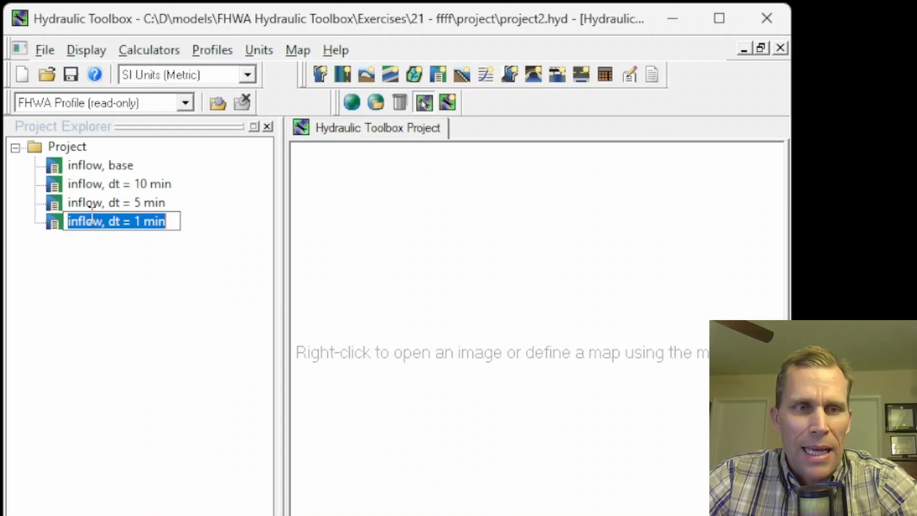
pyautogui.click(113, 204)
pyautogui.click(111, 185)
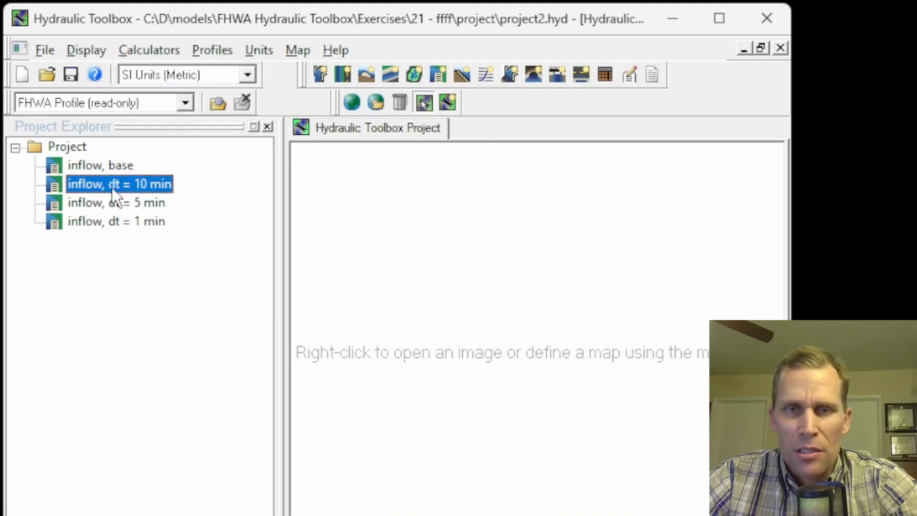
# Step: Open the base basin and view its routed hydrographs plot, then close the plot and the basin editor
pyautogui.click(101, 217)
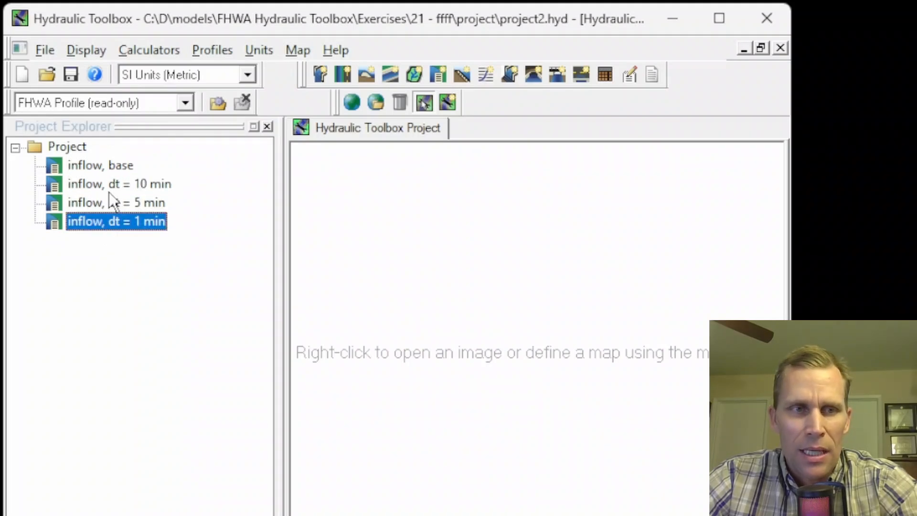
pyautogui.doubleClick(108, 169)
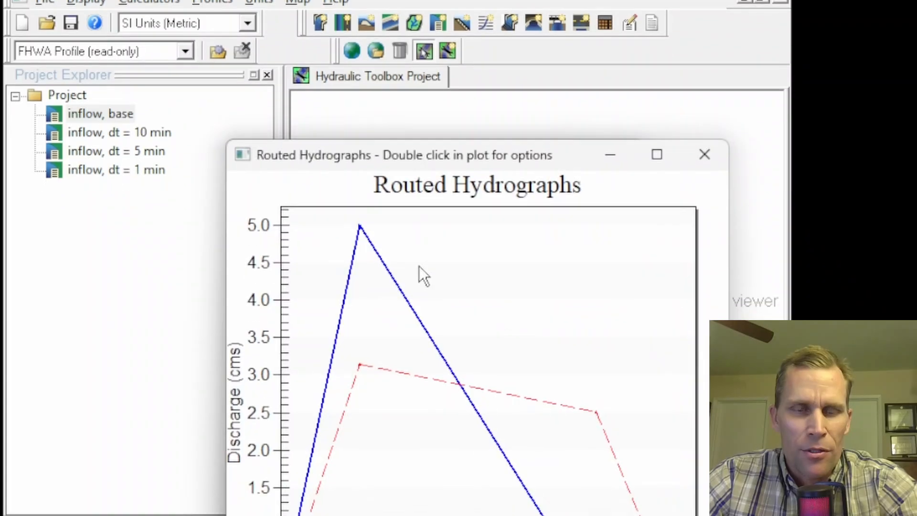
pyautogui.moveTo(472, 147); pyautogui.dragTo(311, 0)
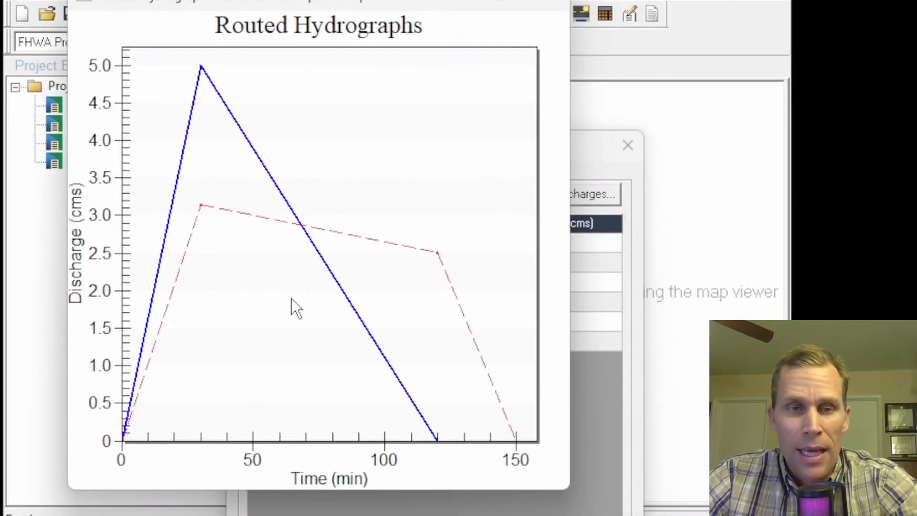
pyautogui.click(540, 6)
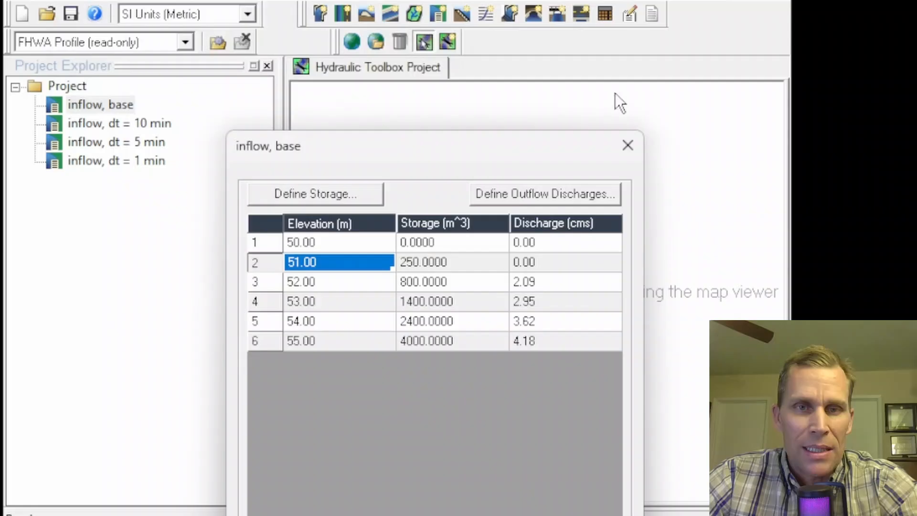
pyautogui.click(628, 145)
# Step: Open the 5-minute basin and view its routed hydrographs plot, then close the plot and editor
pyautogui.doubleClick(107, 145)
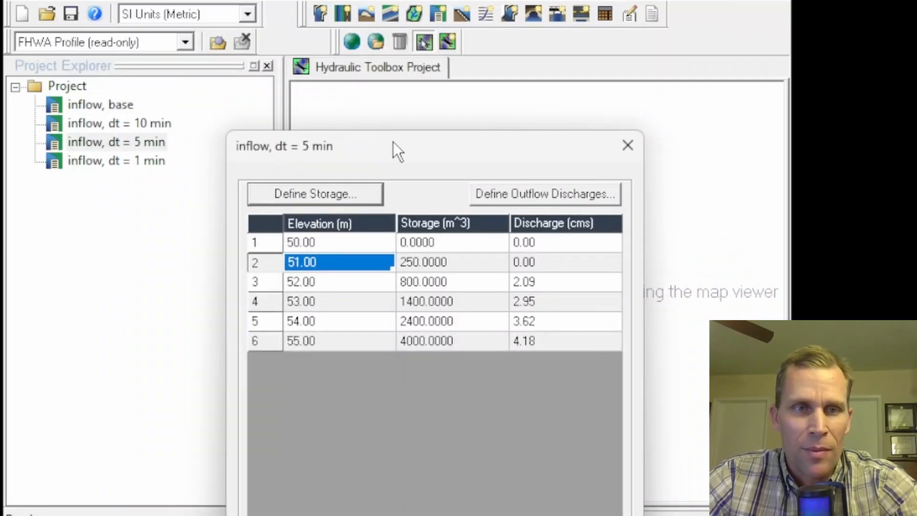
pyautogui.moveTo(394, 141); pyautogui.dragTo(285, 0)
pyautogui.click(418, 449)
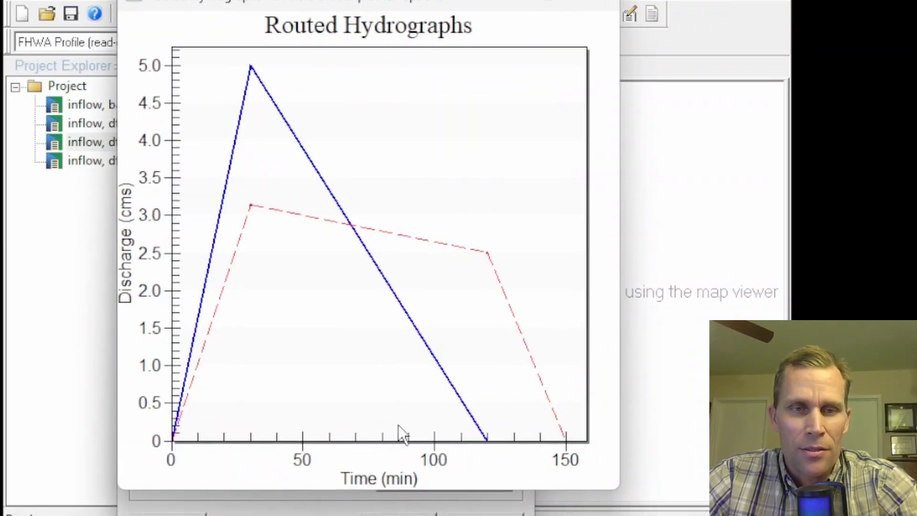
pyautogui.click(599, 1)
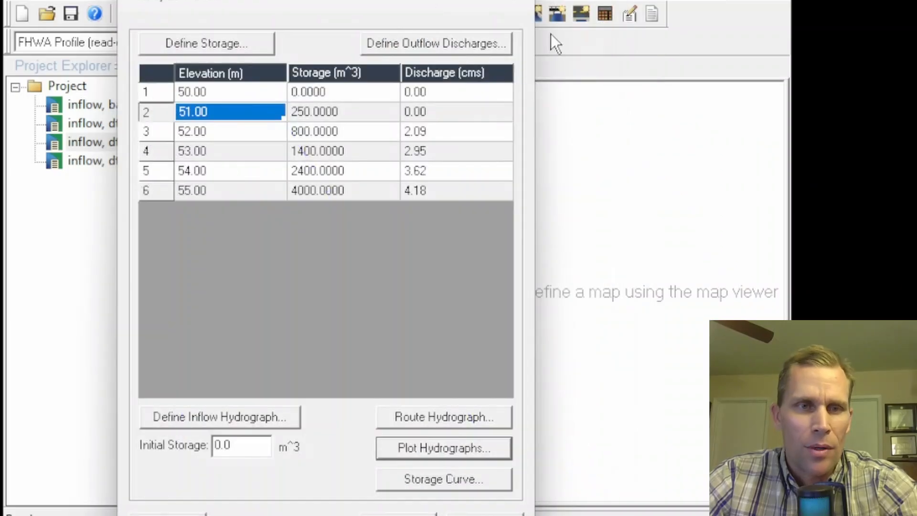
pyautogui.click(395, 512)
# Step: Open the 1-minute basin's editor to review its elevation-storage-discharge table, then close it
pyautogui.doubleClick(143, 163)
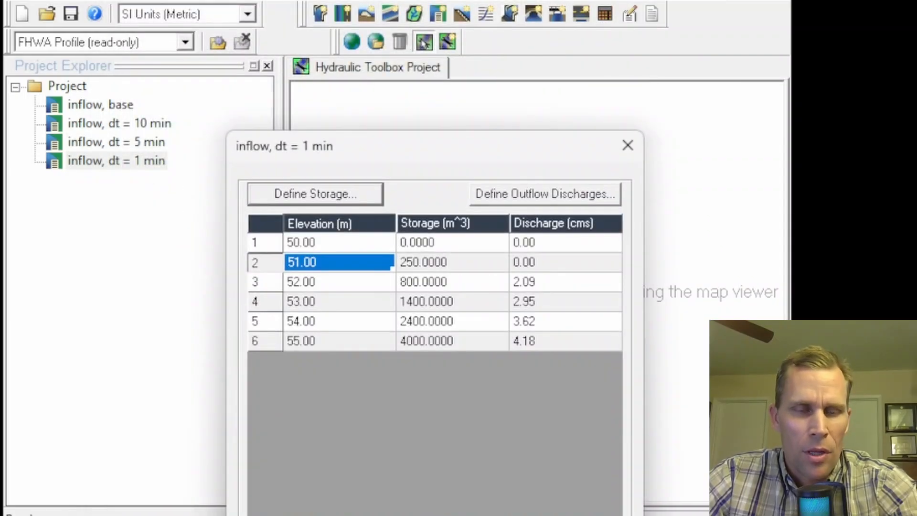
pyautogui.click(526, 515)
pyautogui.click(704, 146)
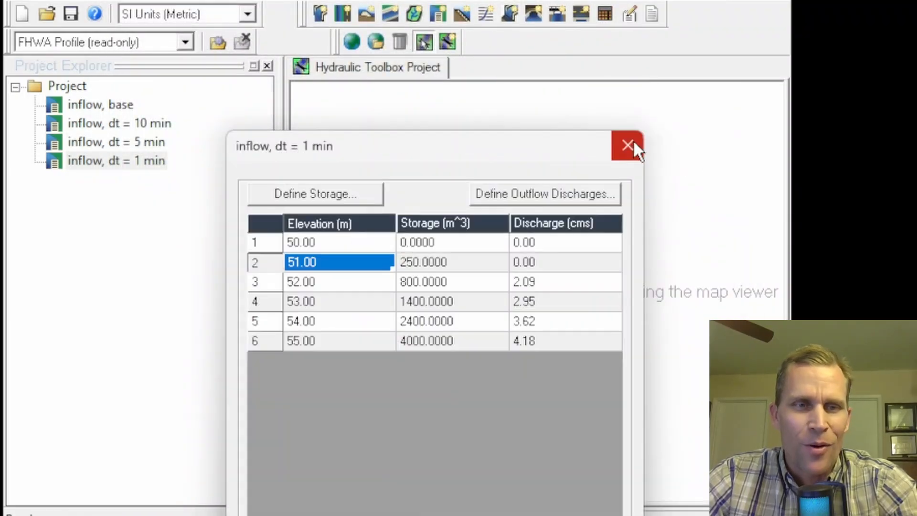
pyautogui.click(631, 143)
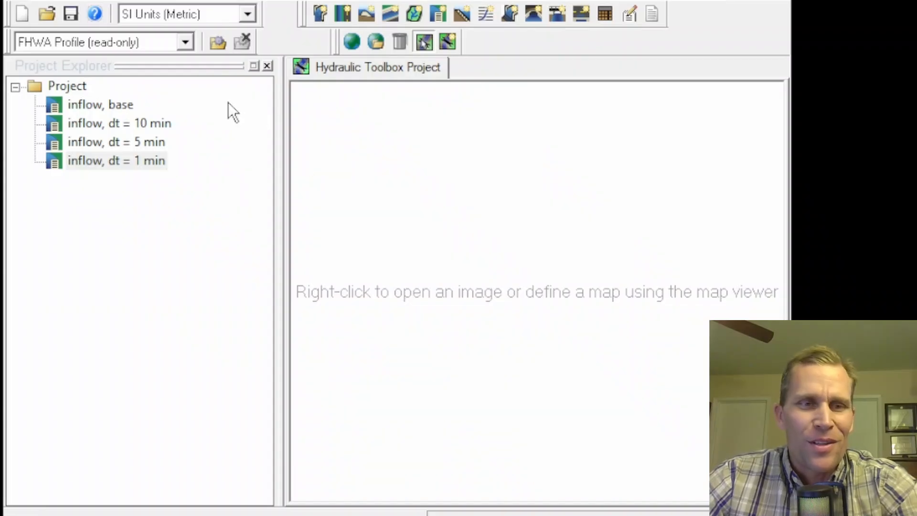
pyautogui.click(105, 123)
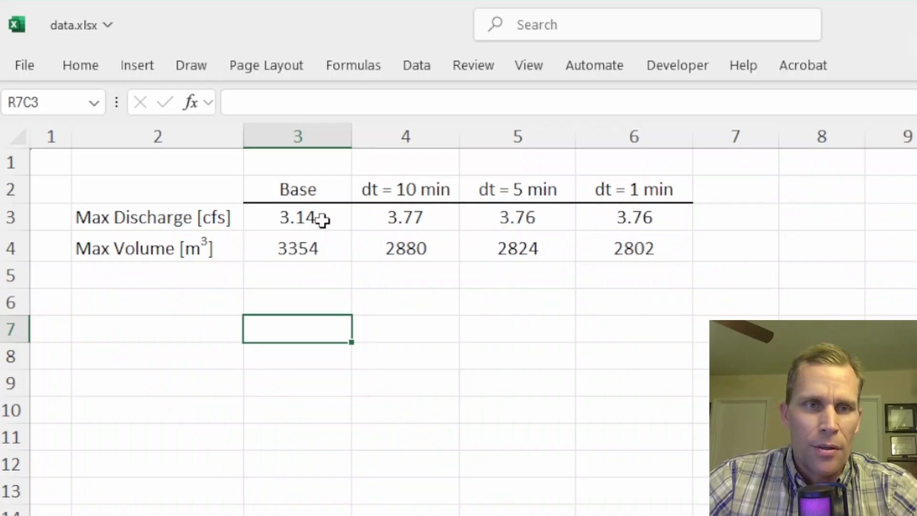
# Step: Switch to the data.xlsx spreadsheet and compare the Max Discharge values across the base and three time-step cases
pyautogui.click(168, 215)
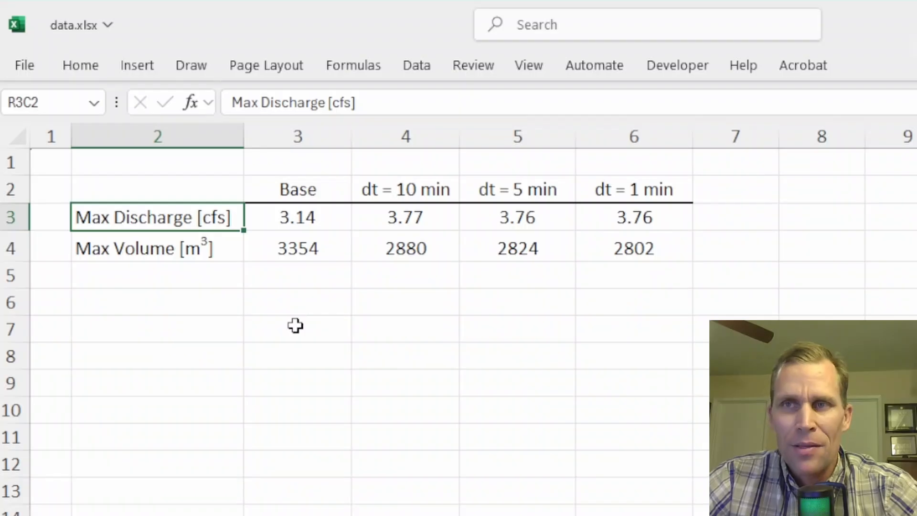
pyautogui.click(280, 227)
pyautogui.click(380, 218)
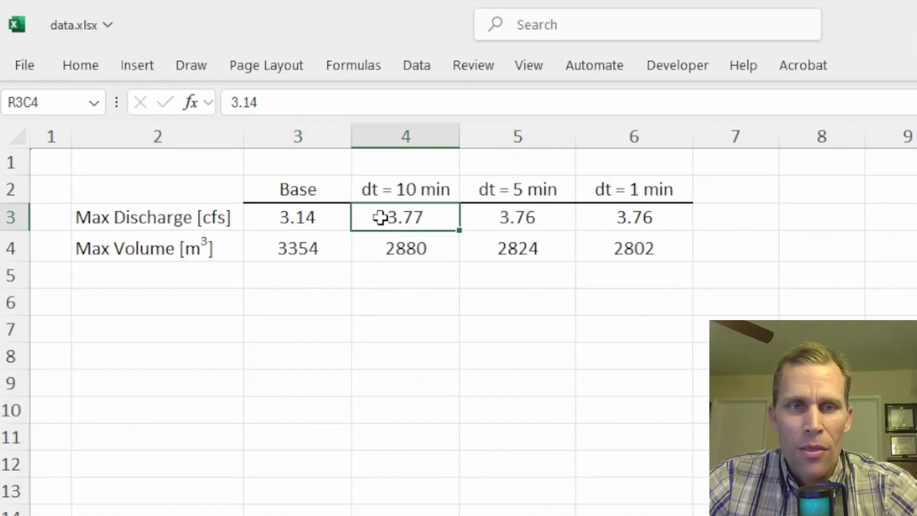
pyautogui.click(500, 230)
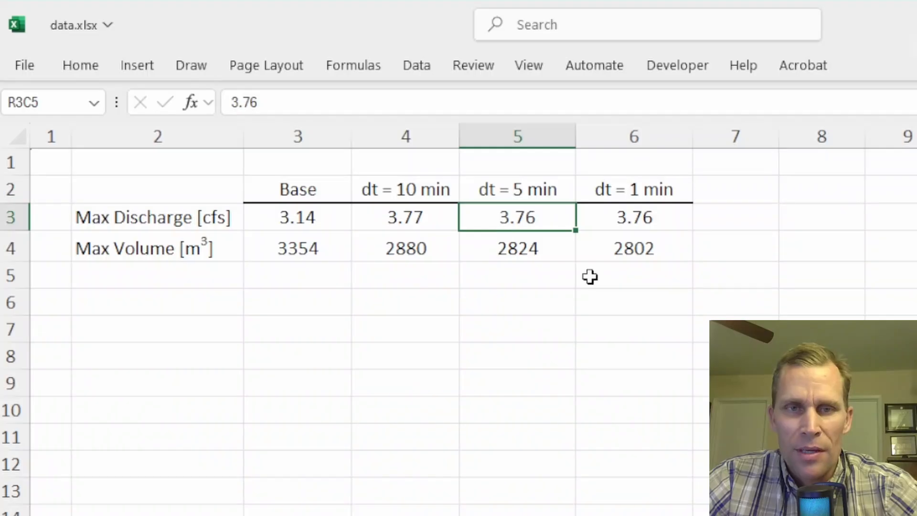
pyautogui.click(646, 218)
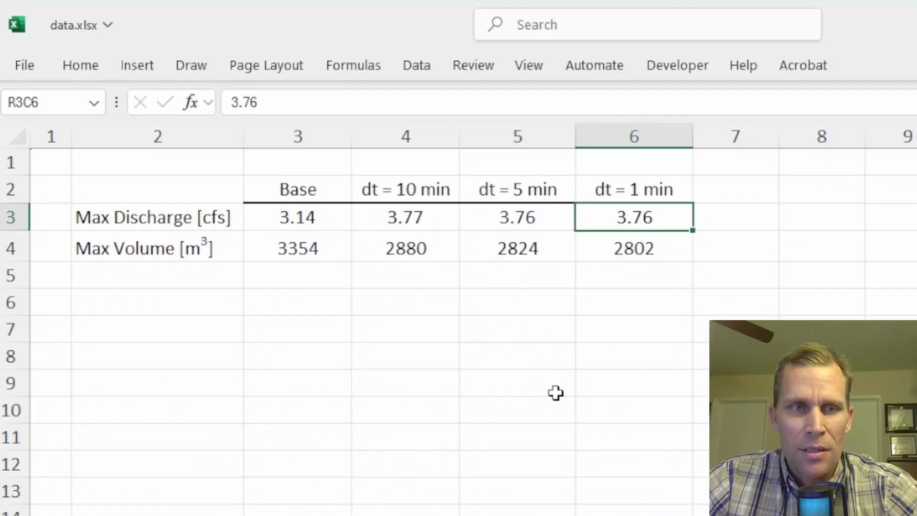
pyautogui.click(136, 220)
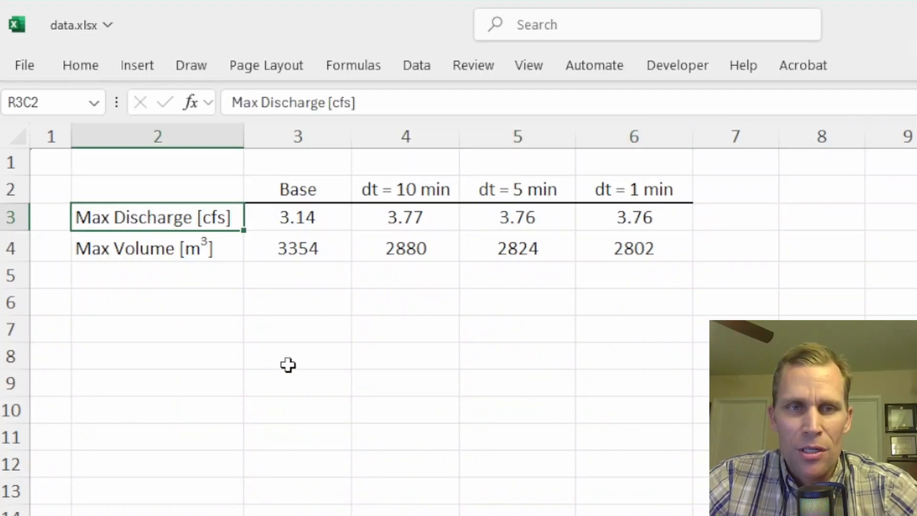
pyautogui.click(403, 220)
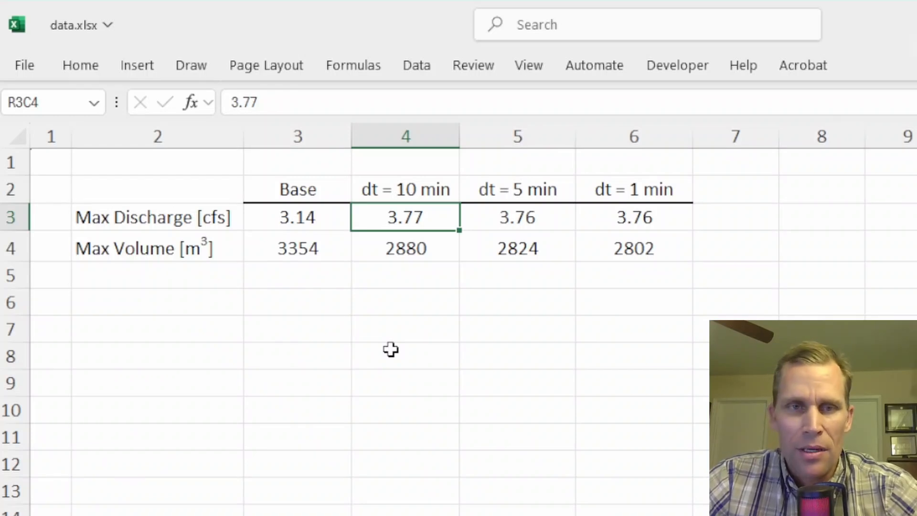
pyautogui.click(406, 185)
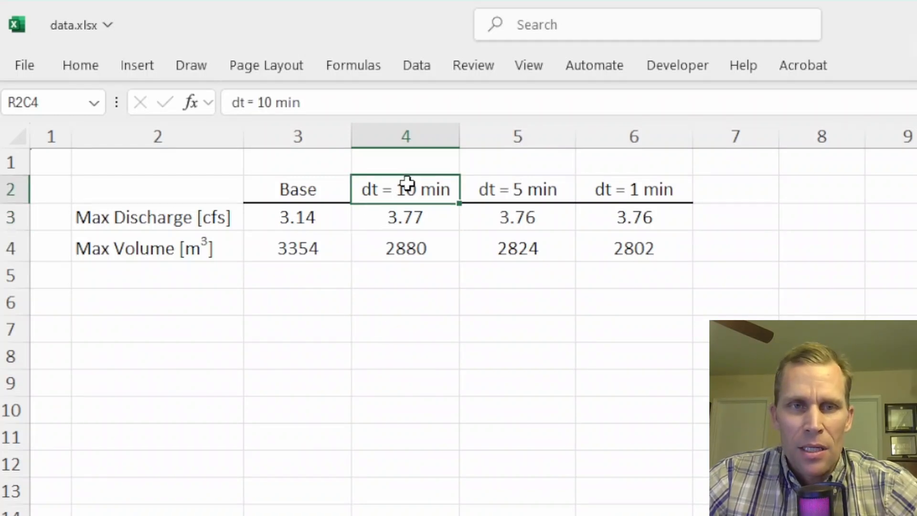
pyautogui.click(410, 218)
pyautogui.click(628, 191)
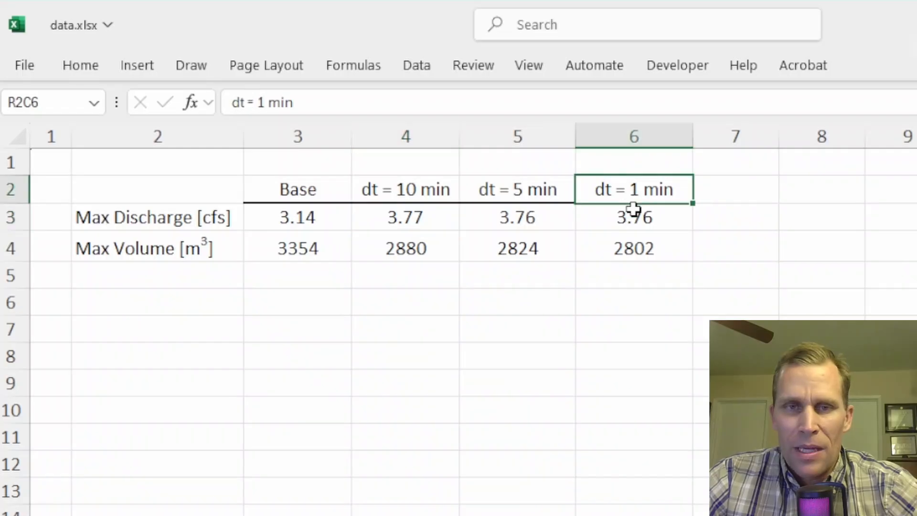
pyautogui.click(630, 216)
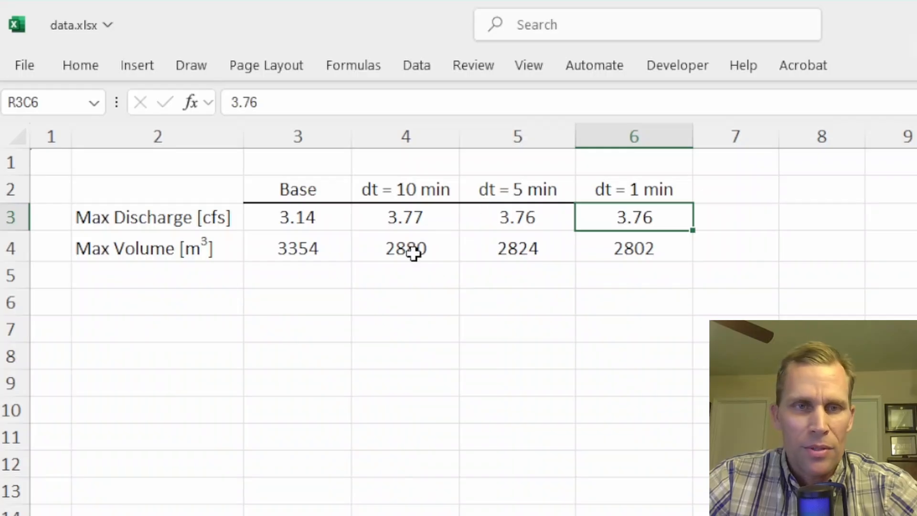
# Step: Compare the Max Volume values across the base and time-step cases, then return to the Hydraulic Toolbox project
pyautogui.click(155, 248)
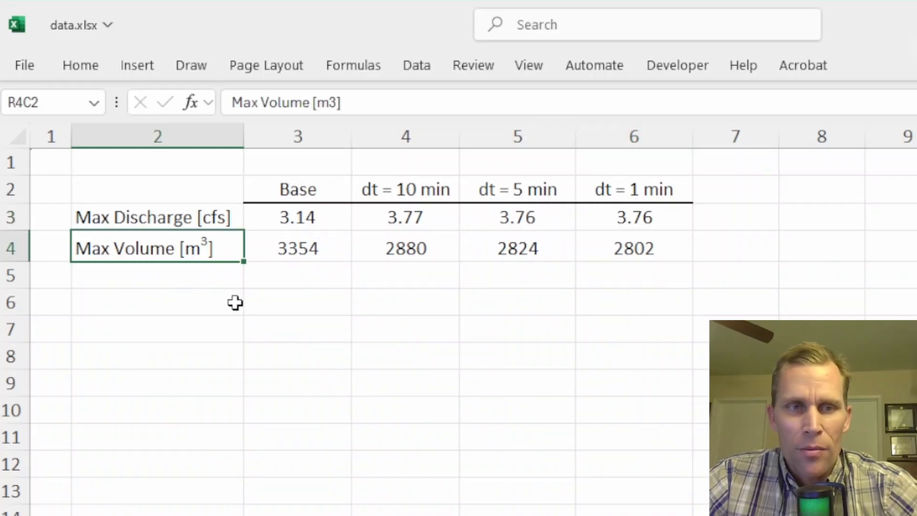
pyautogui.click(287, 245)
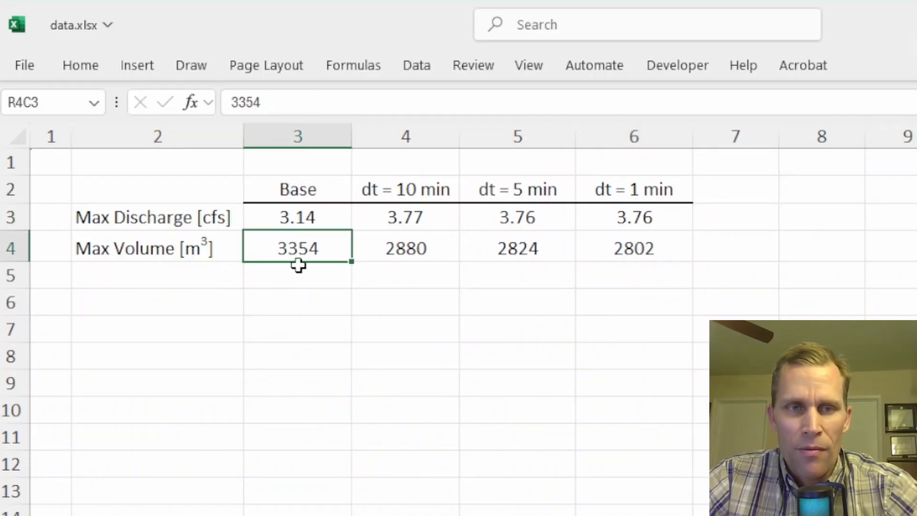
pyautogui.click(389, 253)
pyautogui.click(501, 250)
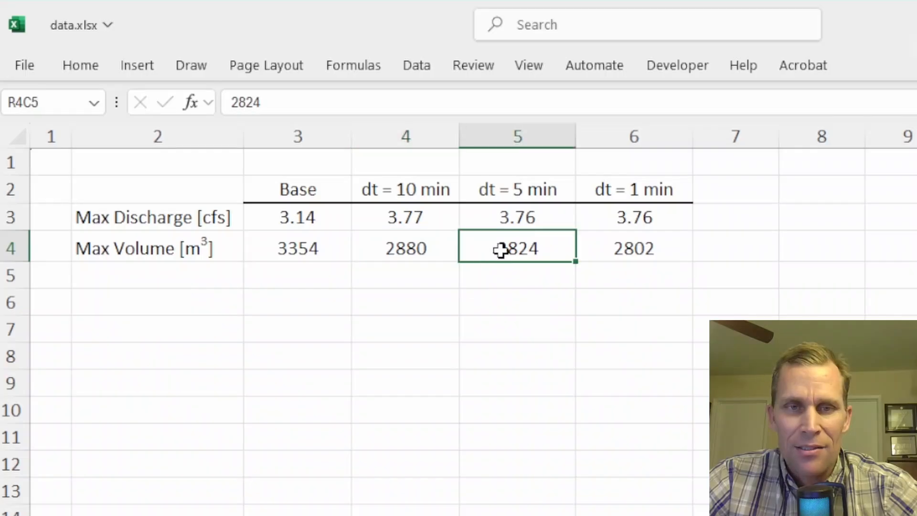
pyautogui.click(643, 251)
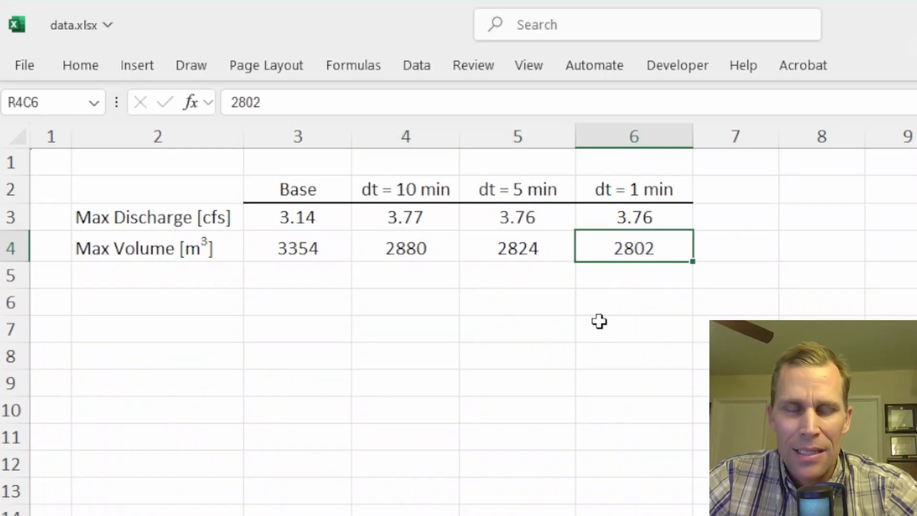
pyautogui.click(145, 248)
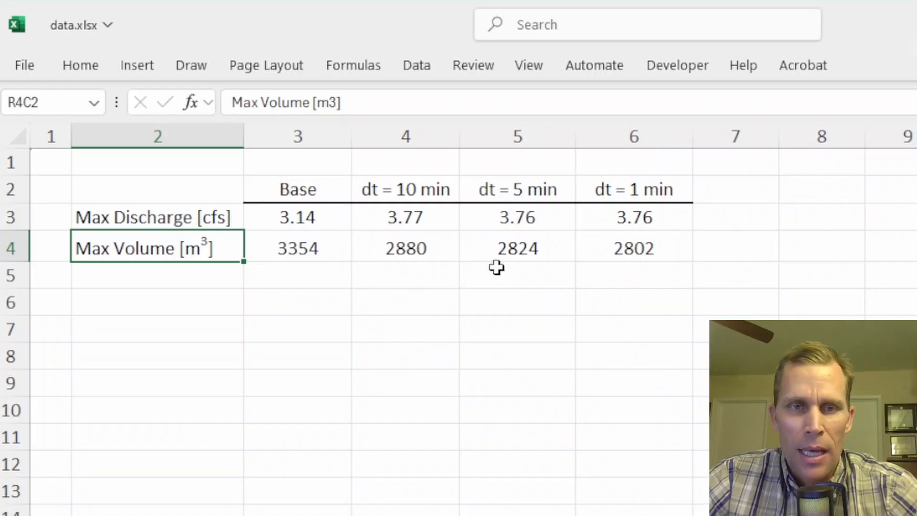
pyautogui.click(519, 249)
pyautogui.click(608, 248)
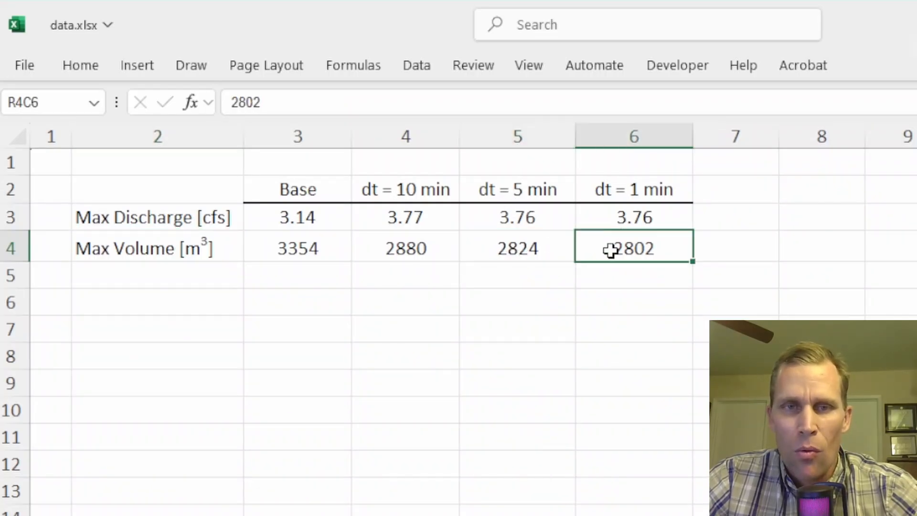
pyautogui.click(419, 245)
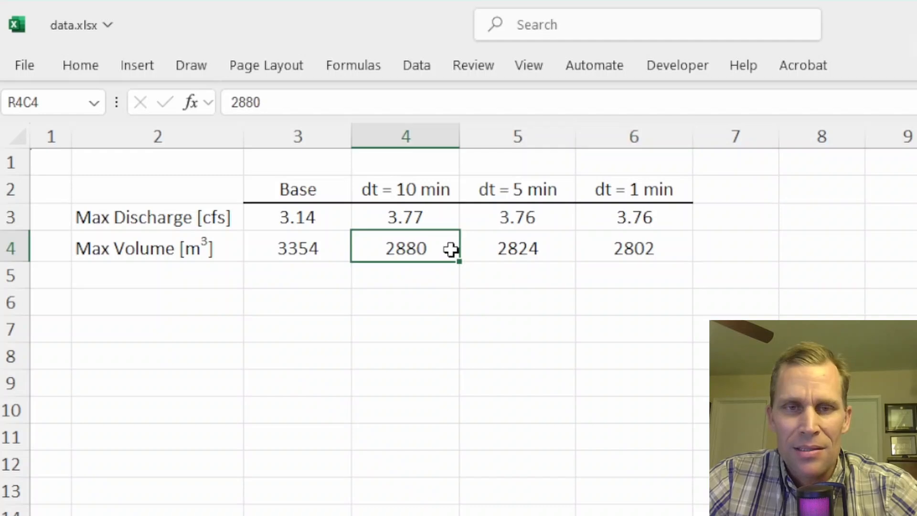
pyautogui.click(617, 256)
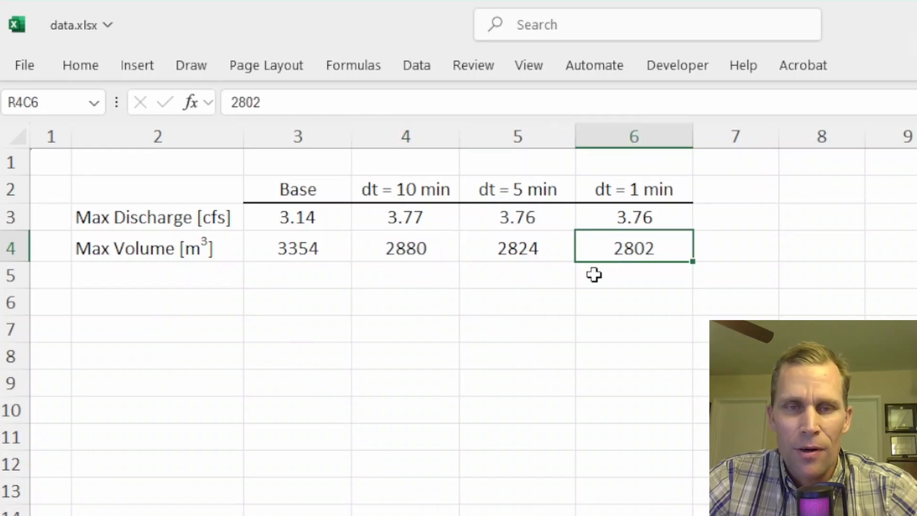
pyautogui.click(407, 251)
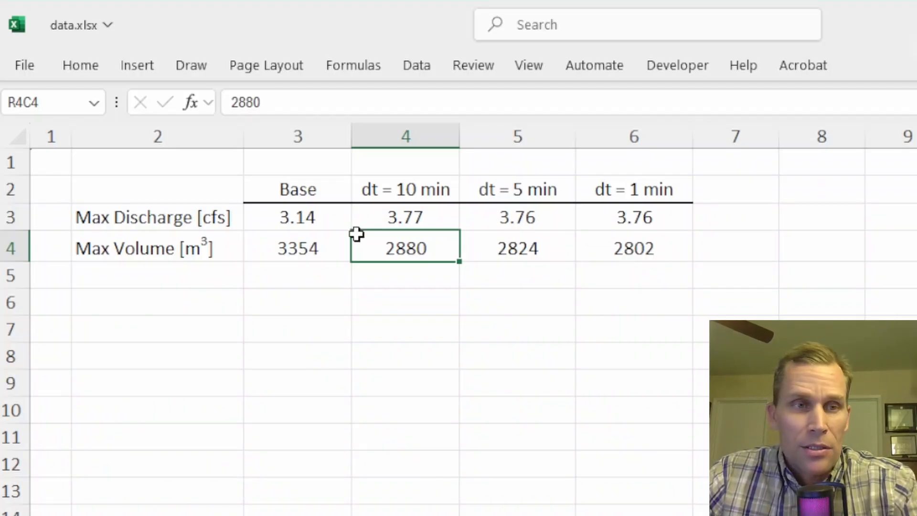
pyautogui.click(151, 218)
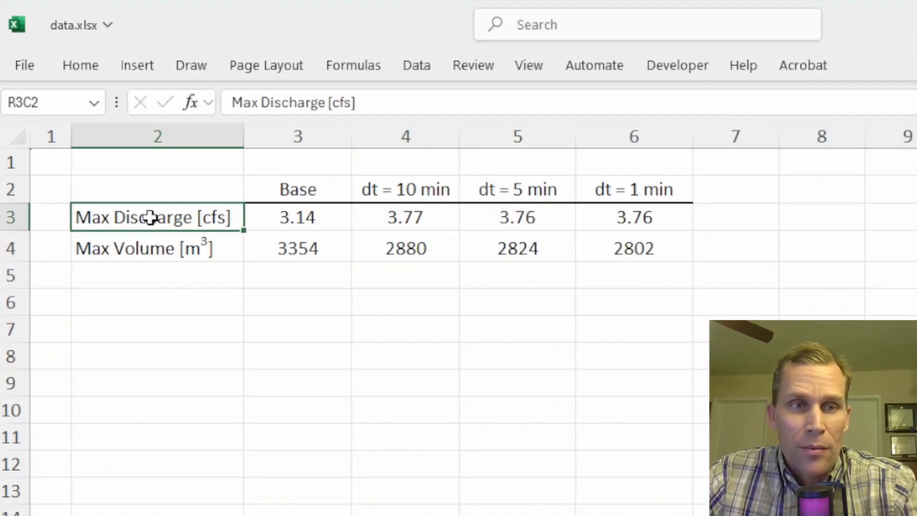
pyautogui.click(148, 252)
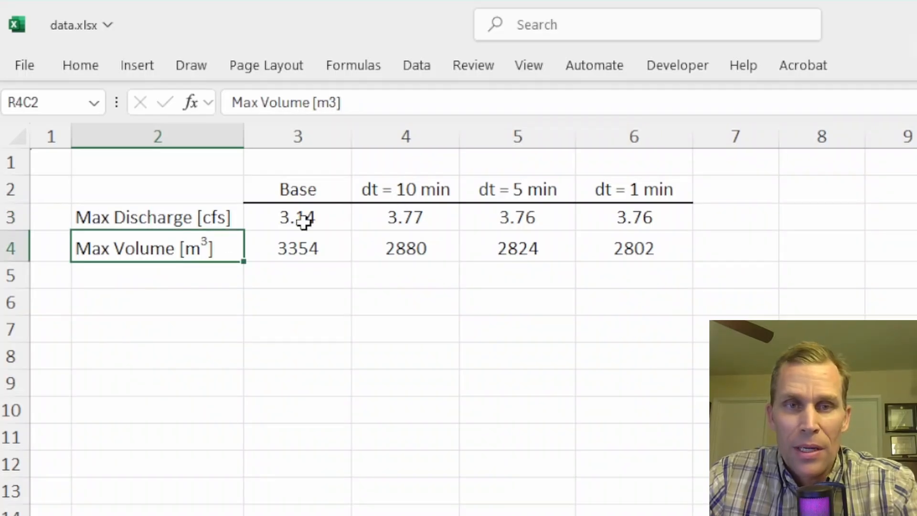
pyautogui.click(633, 189)
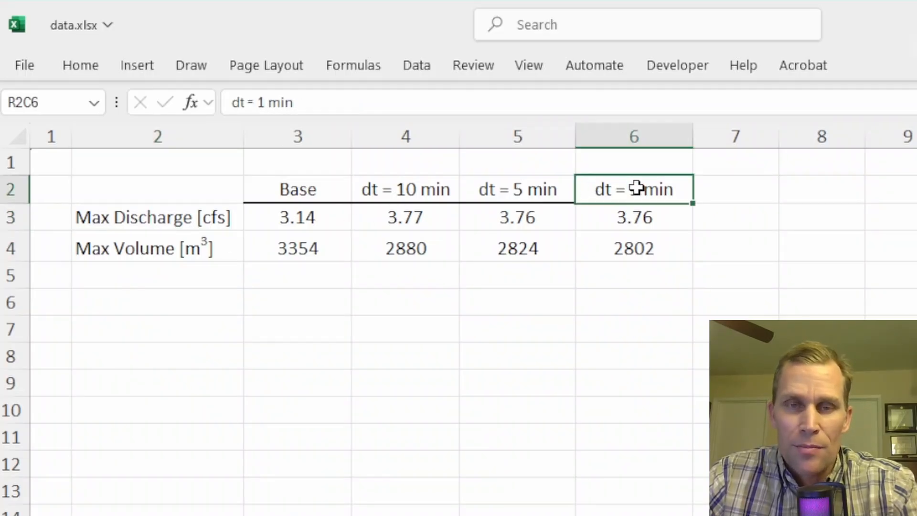
pyautogui.click(187, 249)
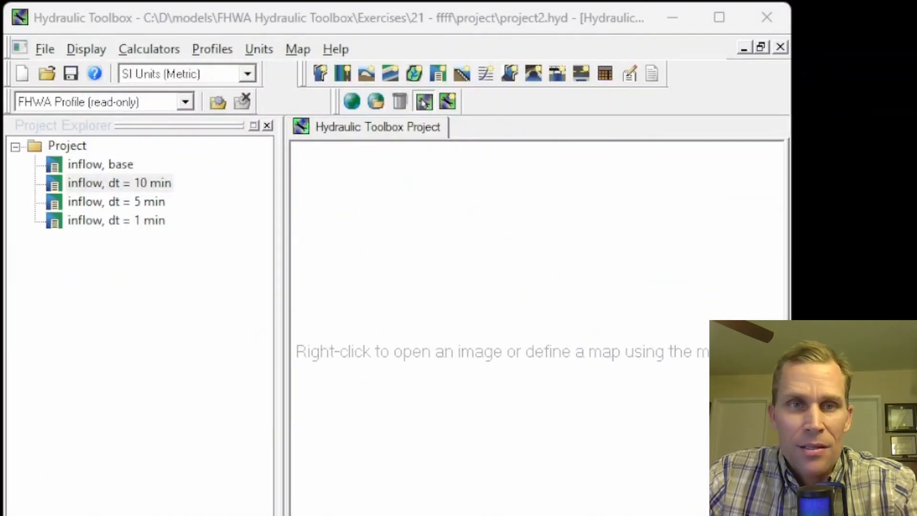
pyautogui.click(454, 23)
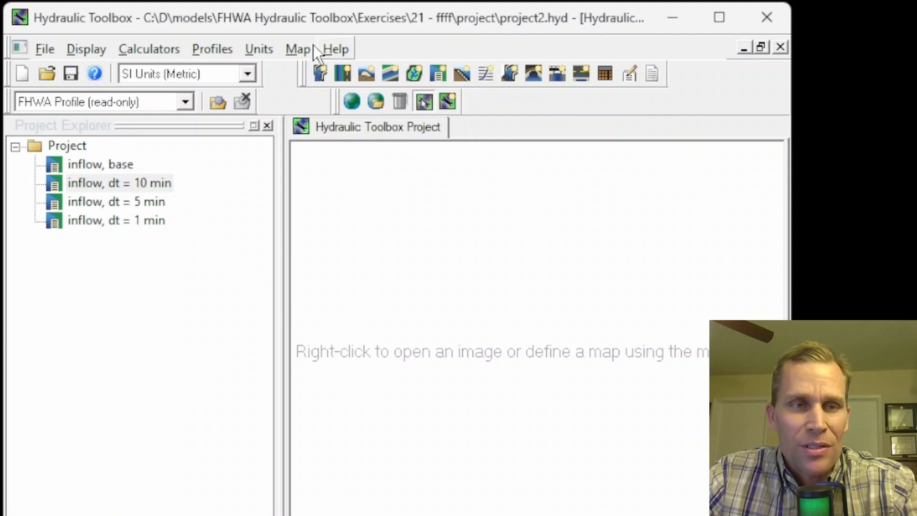